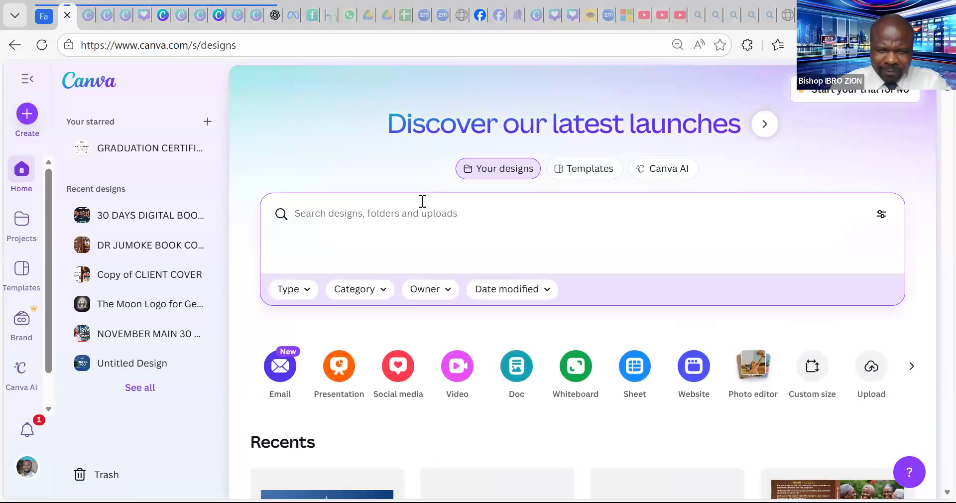
# - Search your designs for 'BOOK COVER' and scroll through the matching designs, images and videos
pyautogui.write('BOO')
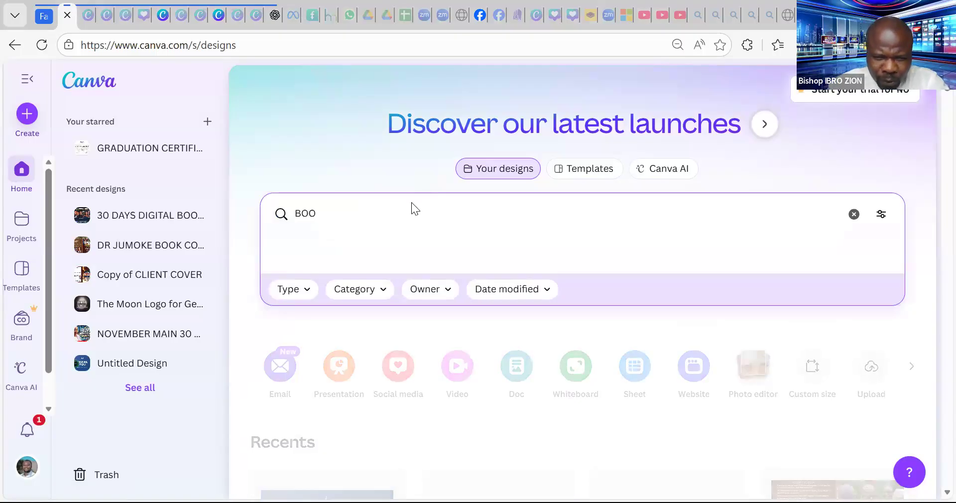
pyautogui.write('K COVER')
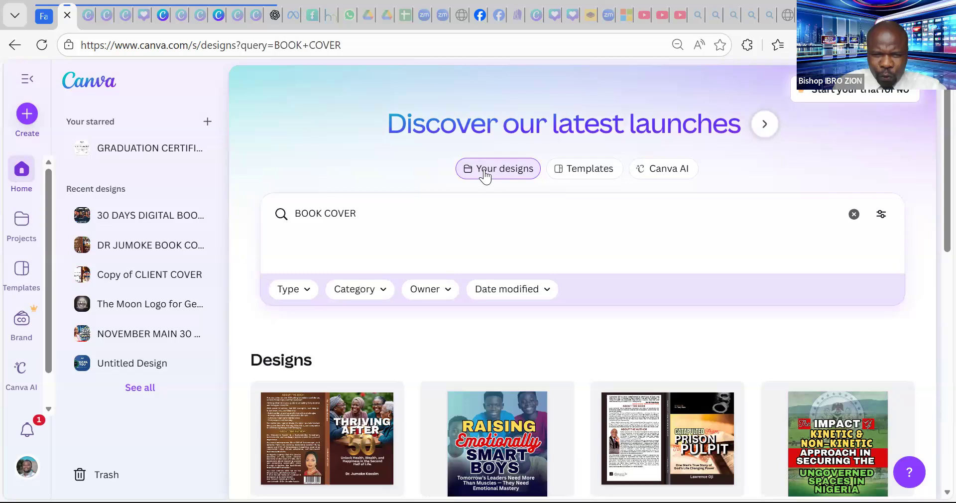
pyautogui.scroll(-7, 562, 420)
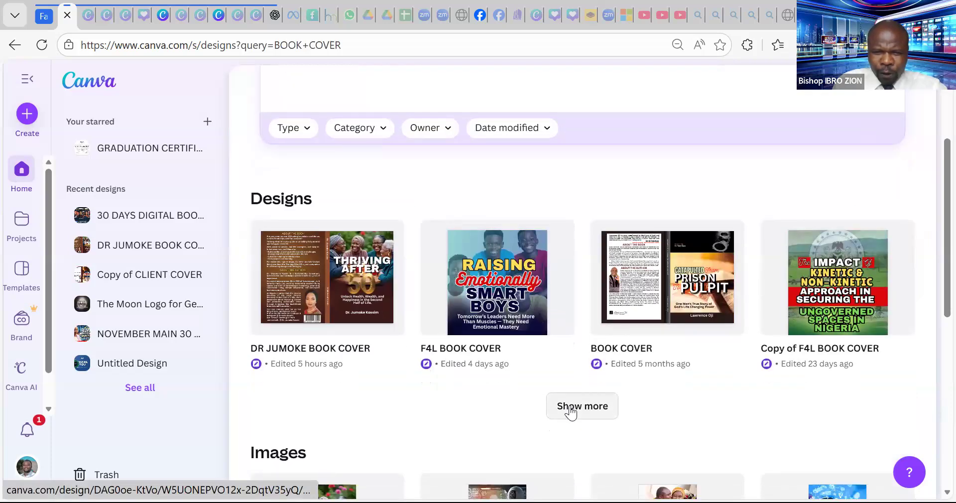
pyautogui.scroll(-4, 569, 411)
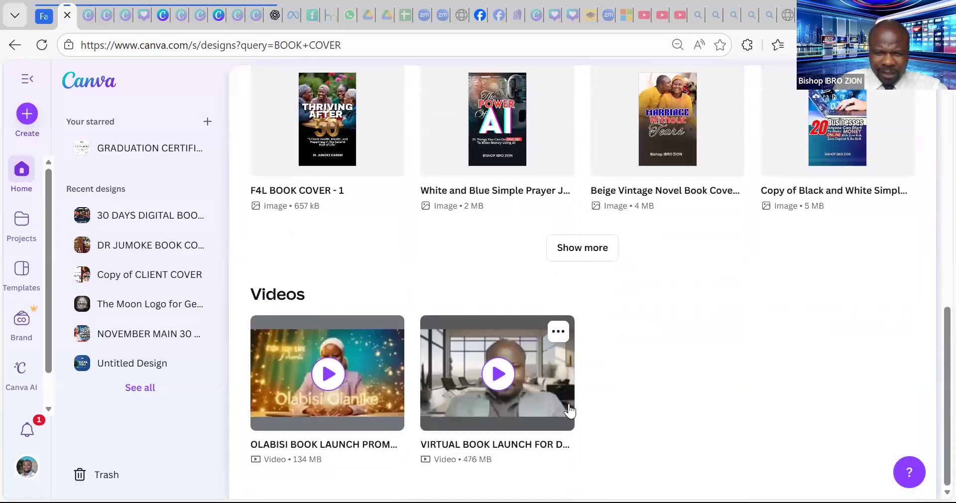
pyautogui.scroll(7, 568, 403)
pyautogui.scroll(-2, 567, 398)
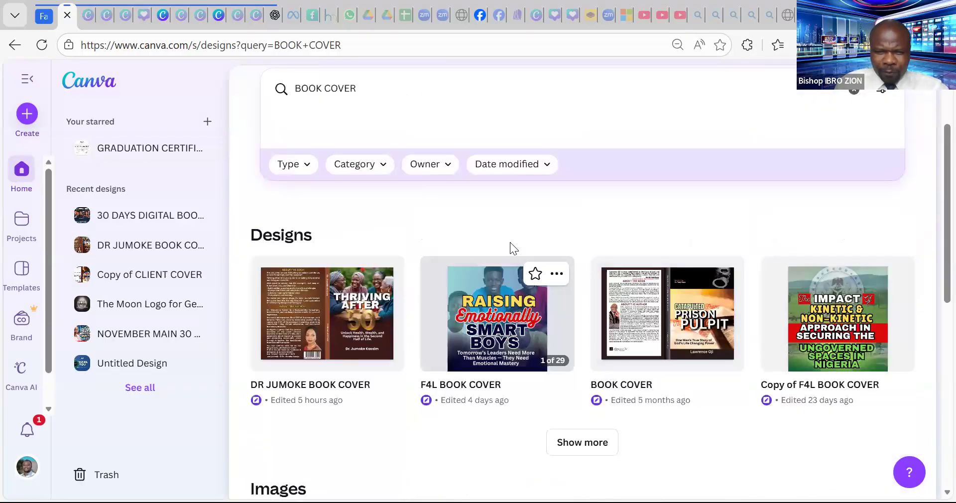
pyautogui.scroll(3, 527, 348)
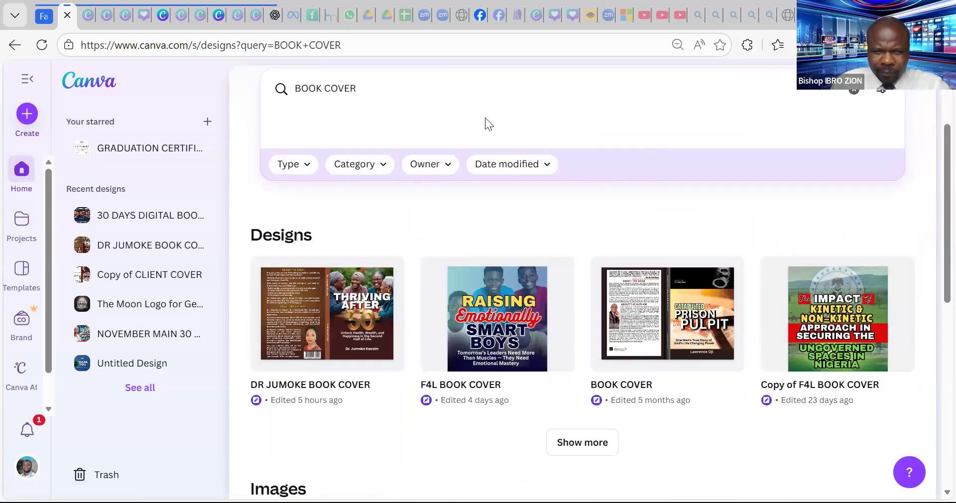
pyautogui.scroll(3, 525, 174)
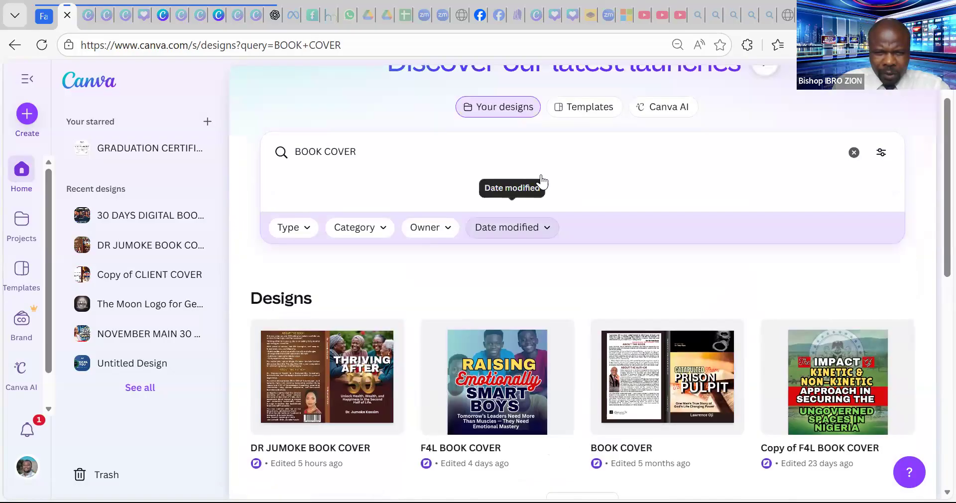
# - Switch the 'BOOK COVER' search to Templates, browse the results and preview the blue Annual Report 2024 template
pyautogui.click(587, 169)
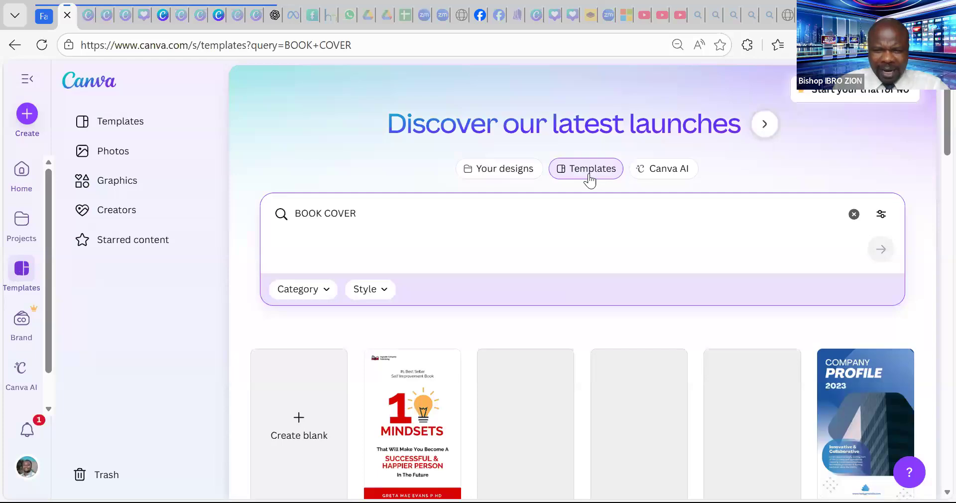
pyautogui.scroll(-7, 636, 326)
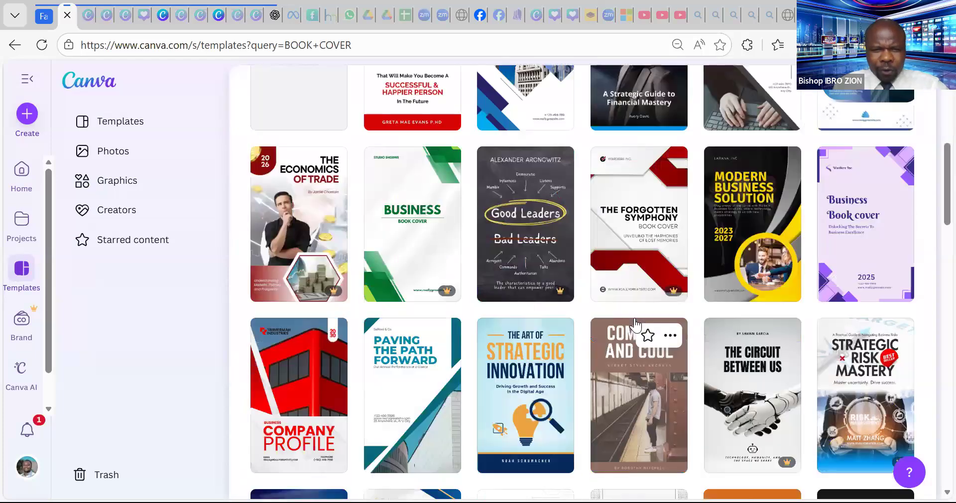
pyautogui.scroll(-7, 625, 308)
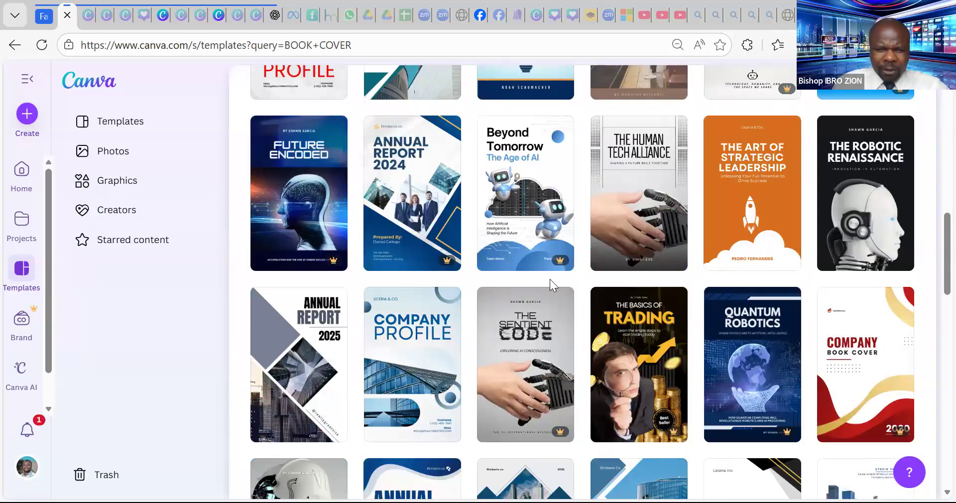
pyautogui.scroll(-4, 586, 287)
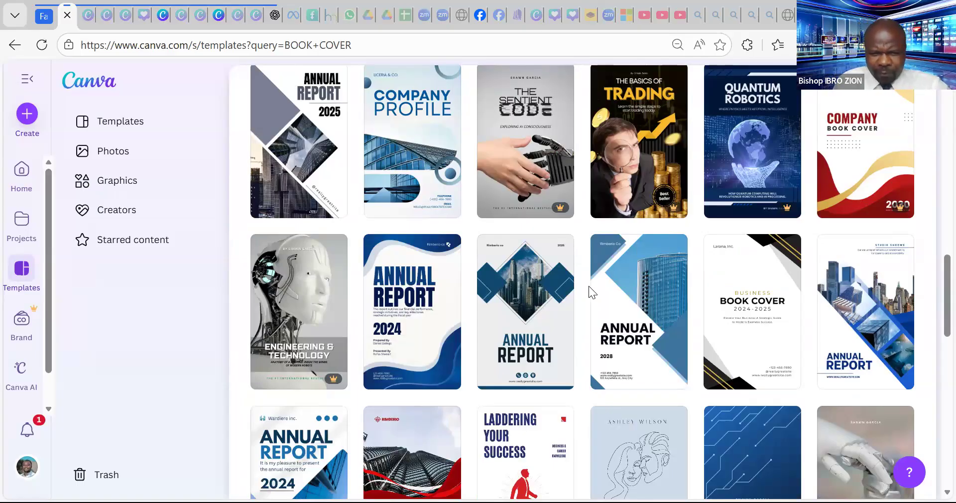
pyautogui.moveTo(571, 266)
pyautogui.scroll(-7, 572, 267)
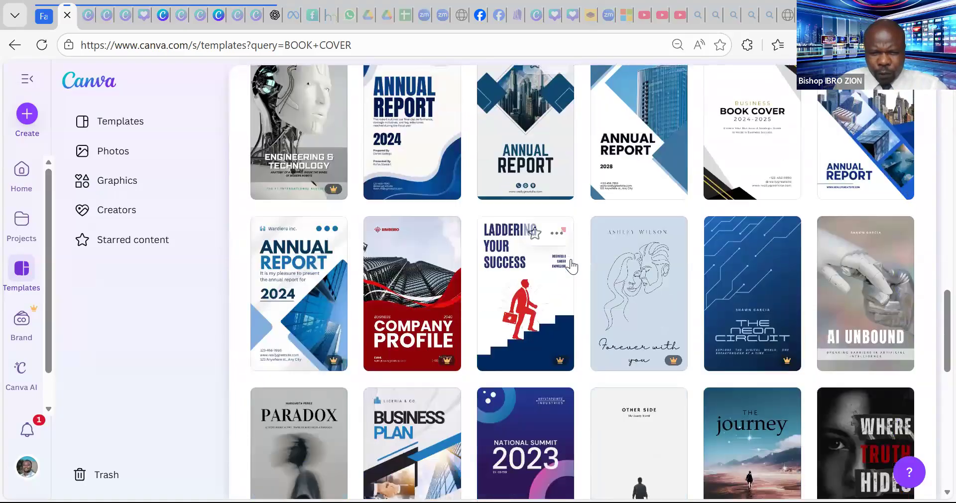
pyautogui.scroll(4, 571, 266)
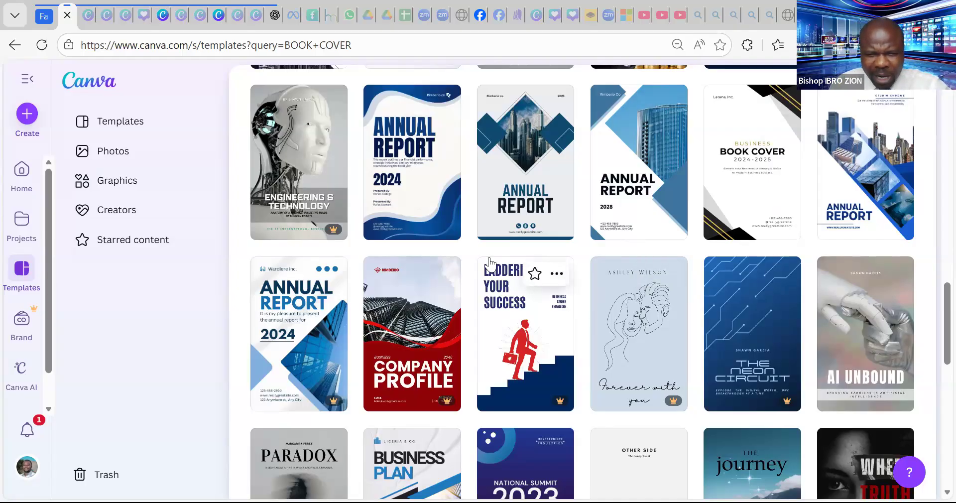
pyautogui.click(435, 184)
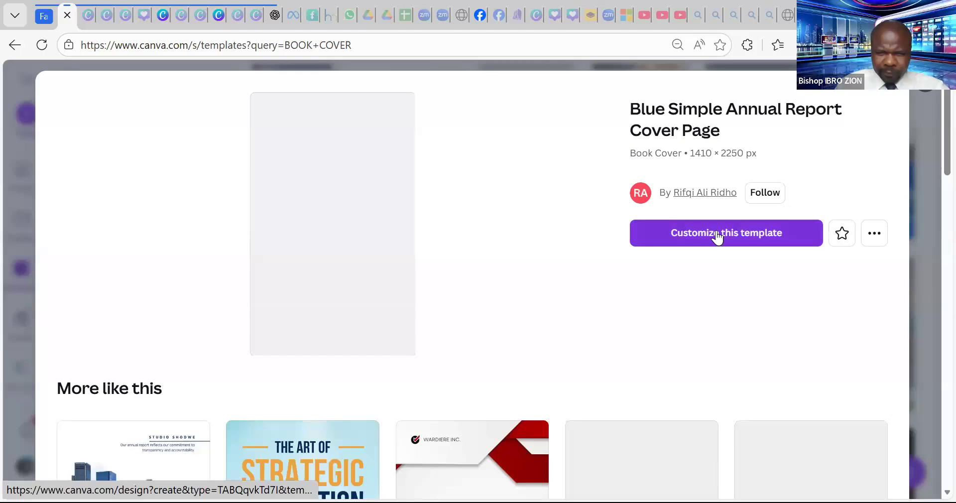
# - Customize the Blue Simple Annual Report Cover Page template to open it as a new design
pyautogui.click(717, 238)
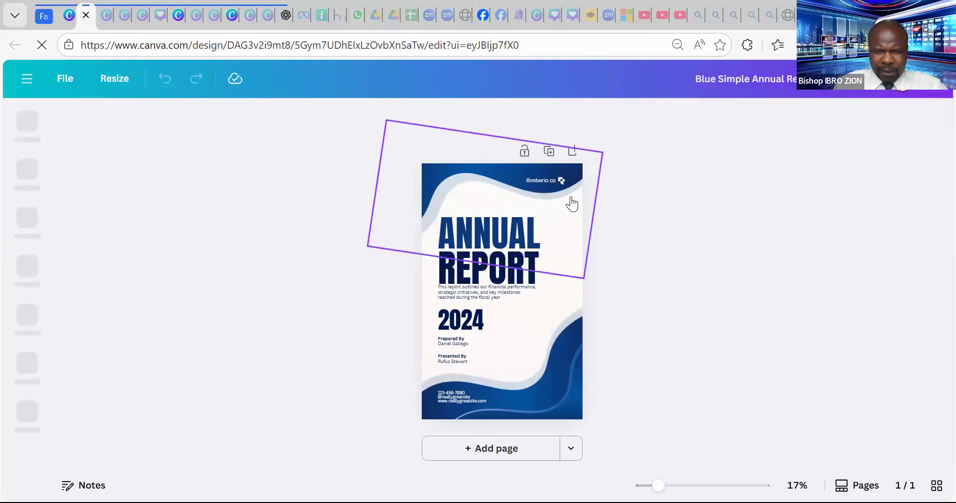
# - Delete the small logo and the Rimberio co company name from the cover
pyautogui.click(524, 368)
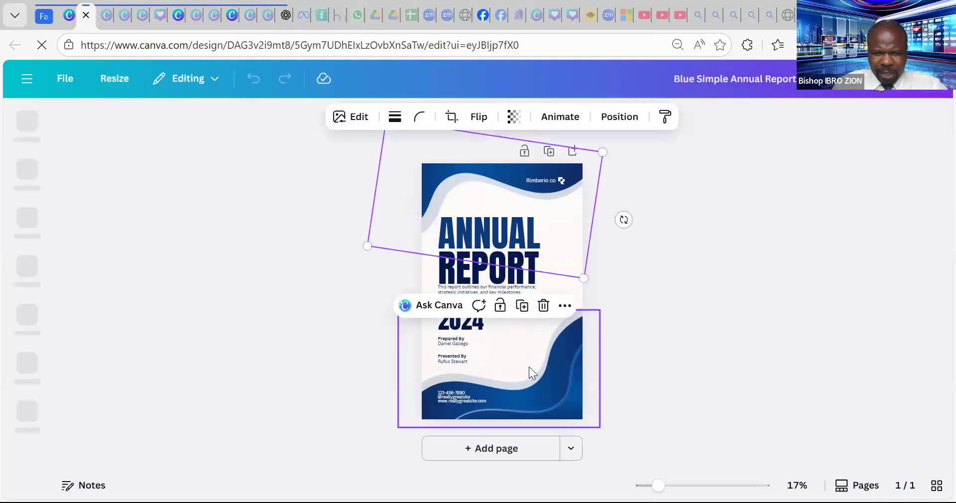
pyautogui.click(665, 243)
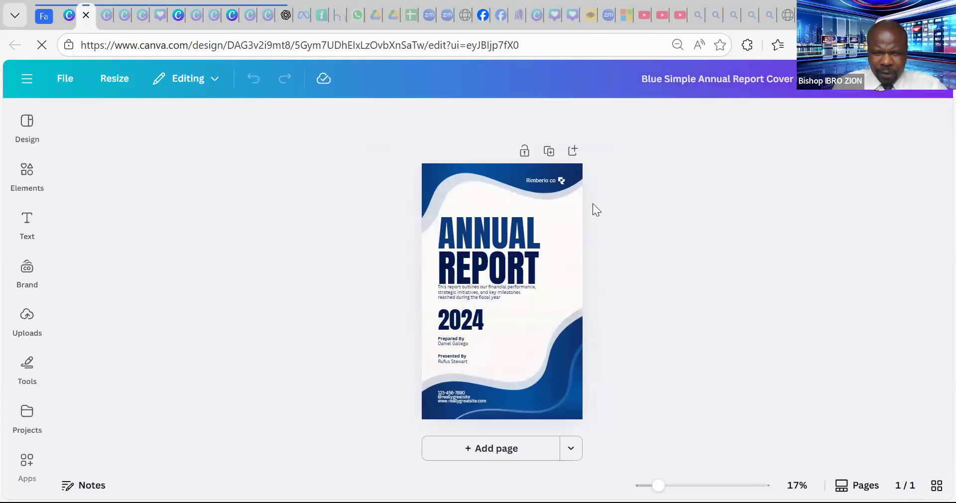
pyautogui.click(558, 179)
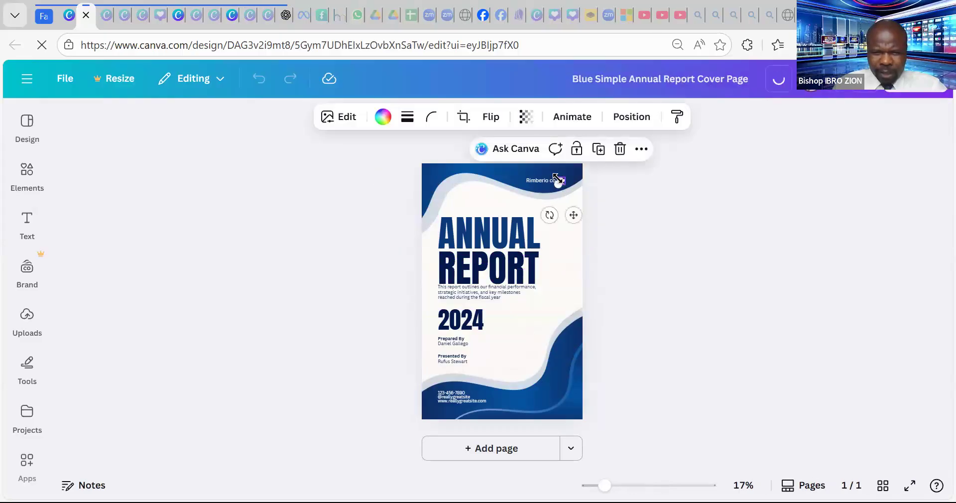
pyautogui.press('Delete')
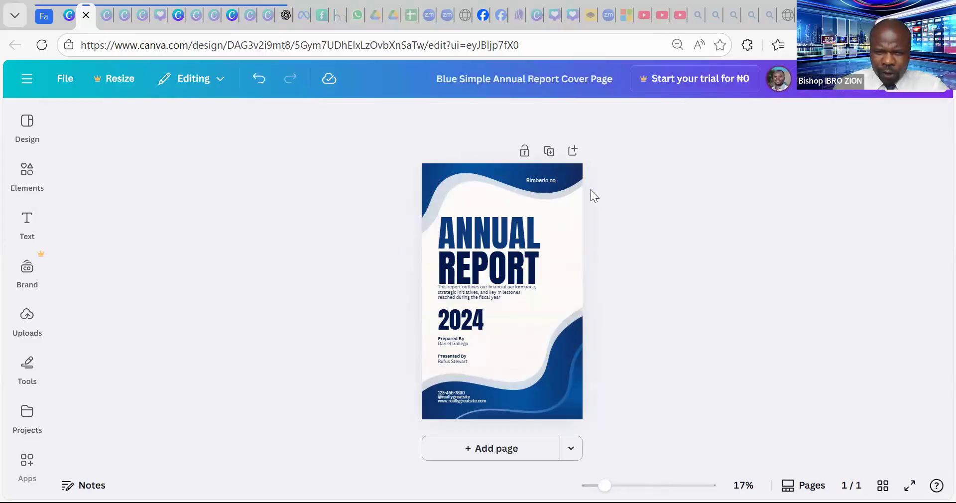
pyautogui.click(547, 179)
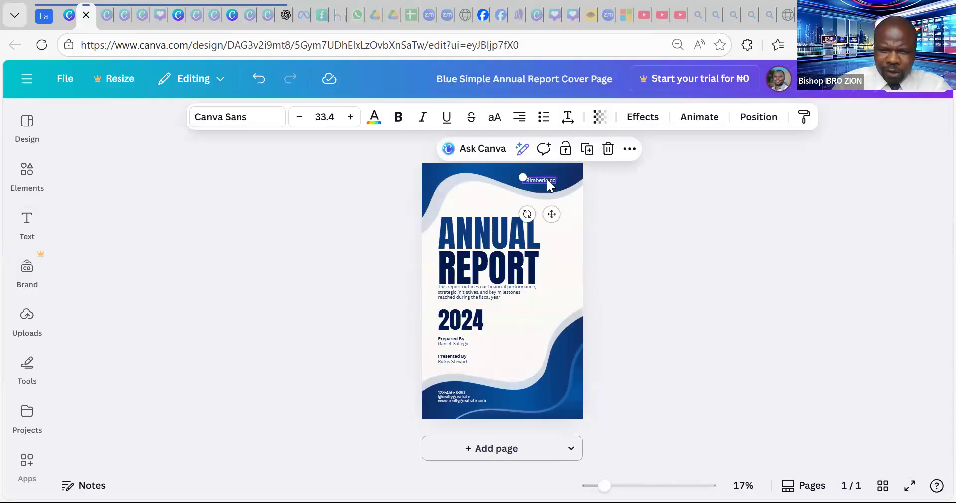
pyautogui.press('Delete')
# - Shift the ANNUAL and REPORT headings further right, keeping REPORT under ANNUAL
pyautogui.click(496, 236)
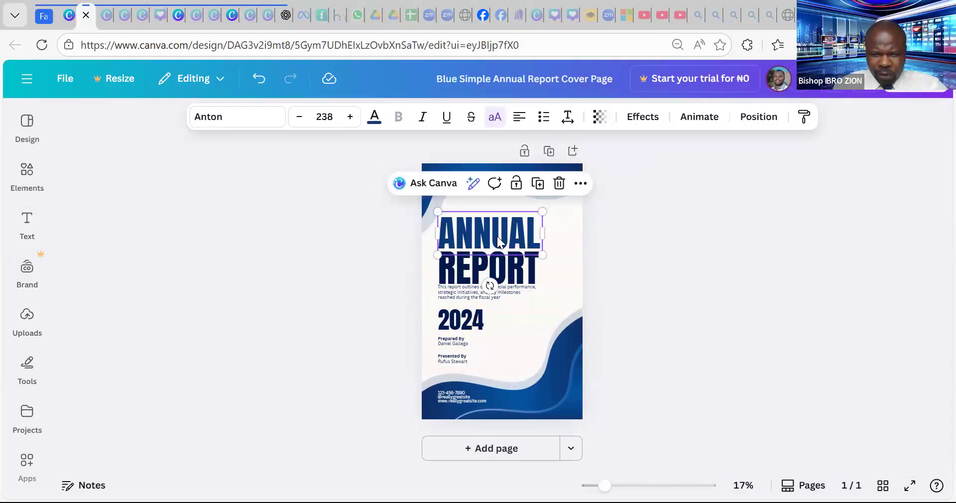
pyautogui.moveTo(497, 236); pyautogui.dragTo(522, 233)
pyautogui.moveTo(489, 264); pyautogui.dragTo(516, 262)
pyautogui.moveTo(474, 301); pyautogui.dragTo(470, 300)
# - Delete the small paragraph under the heading and zoom the page to 34%
pyautogui.click(470, 300)
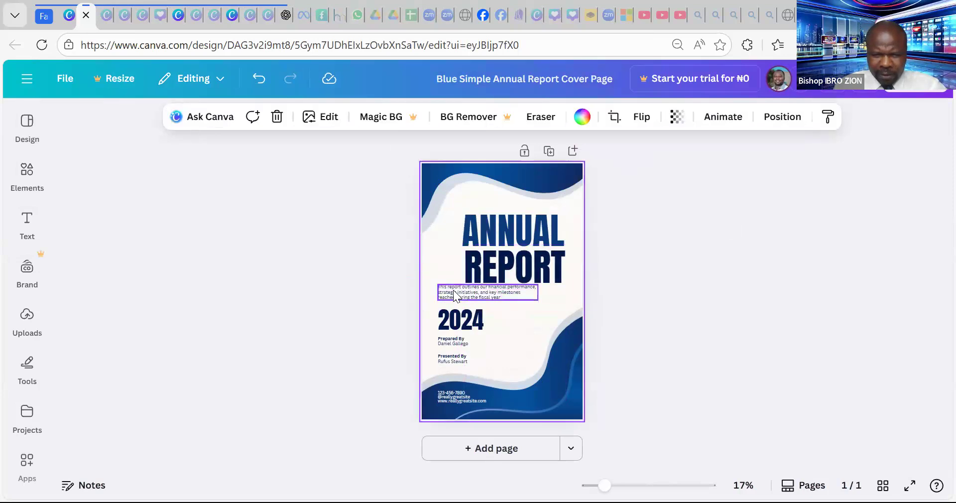
pyautogui.click(452, 293)
pyautogui.press('Delete')
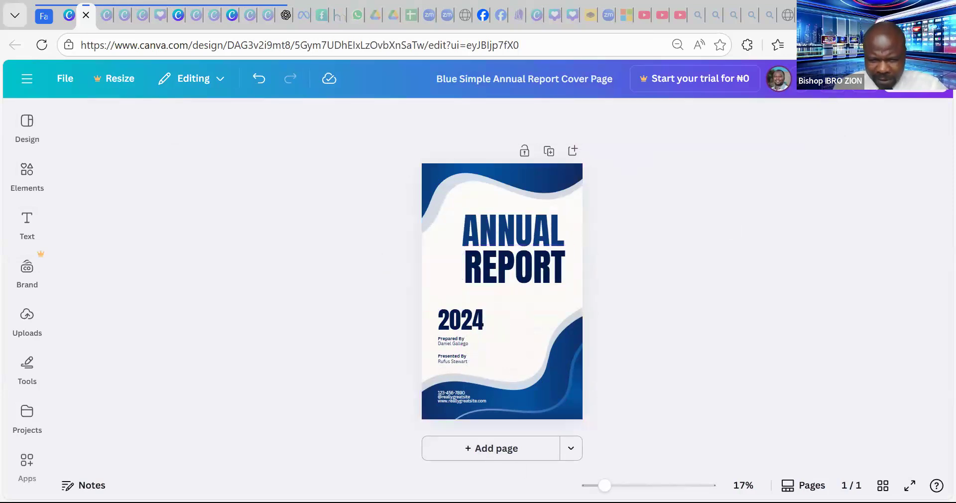
pyautogui.moveTo(604, 485); pyautogui.dragTo(626, 486)
# - Rewrite the ANNUAL heading as LIVING and the REPORT heading as IMPACT
pyautogui.scroll(3, 574, 406)
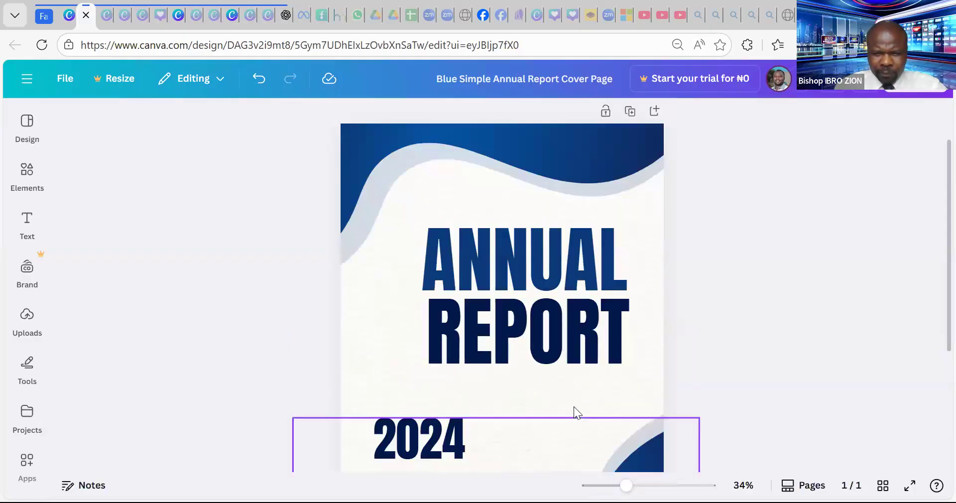
pyautogui.scroll(-1, 573, 299)
pyautogui.click(549, 218)
pyautogui.click(549, 219)
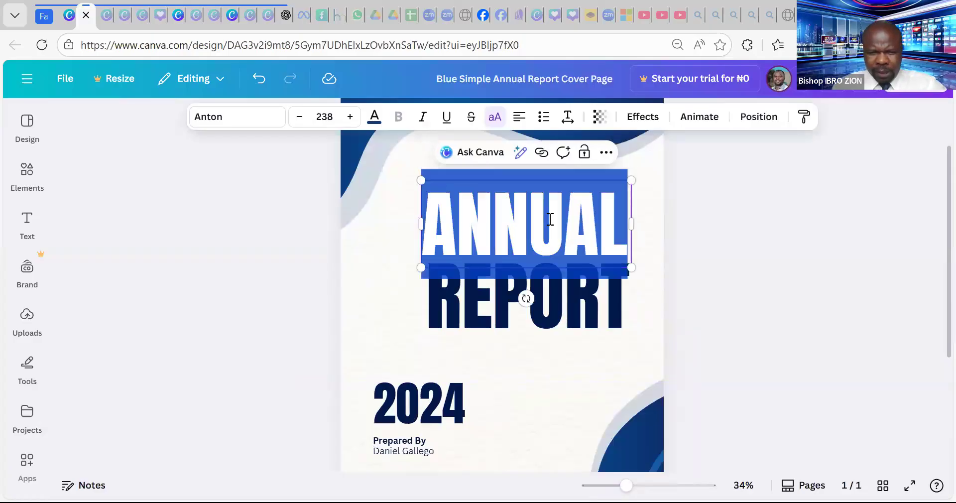
pyautogui.write('LIVING')
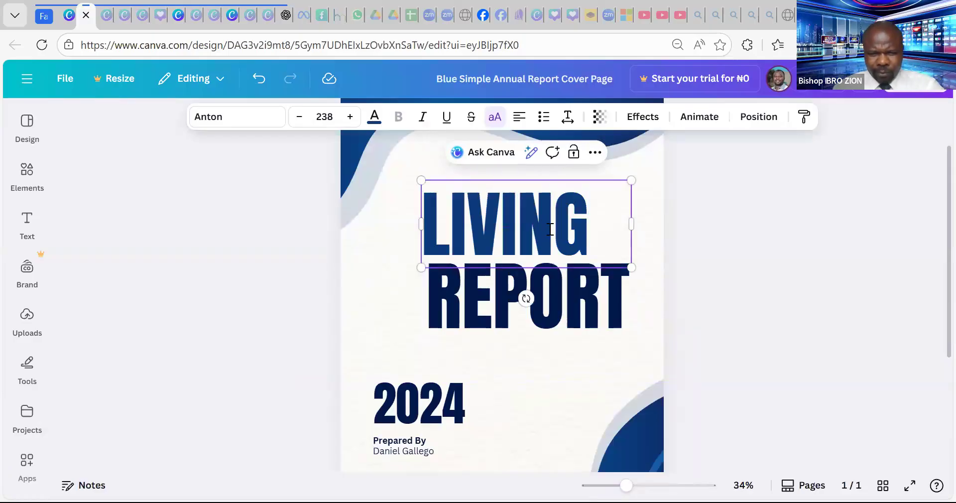
pyautogui.click(575, 293)
pyautogui.click(575, 294)
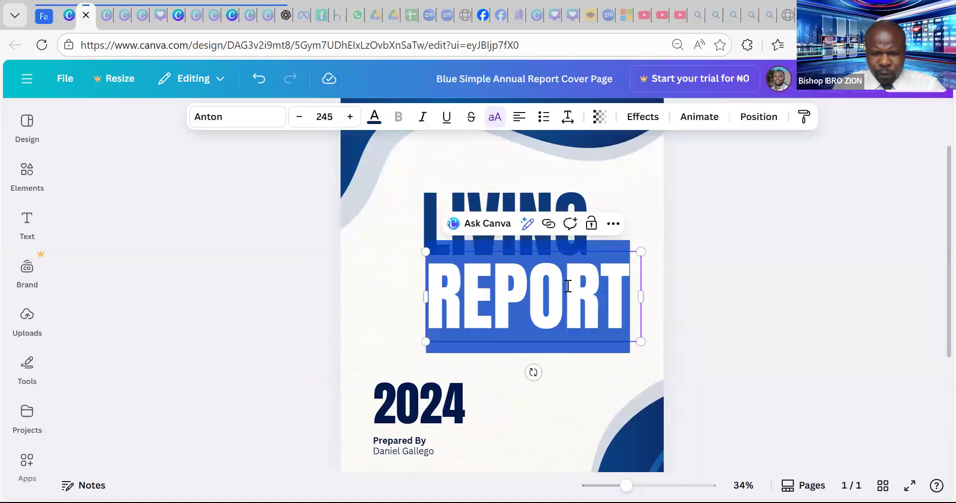
pyautogui.write('IMPACT')
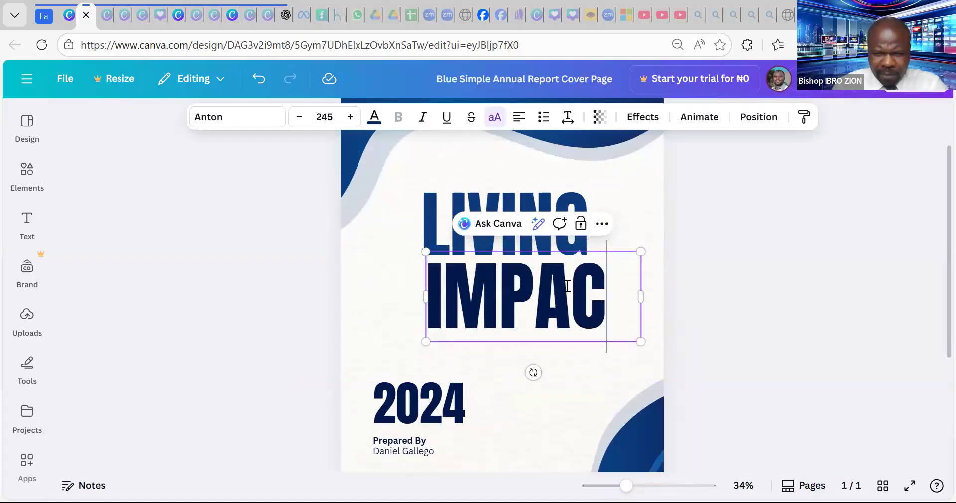
# - Reposition LIVING and IMPACT and bring the 2024 text up between them
pyautogui.click(715, 219)
pyautogui.moveTo(556, 332); pyautogui.dragTo(557, 375)
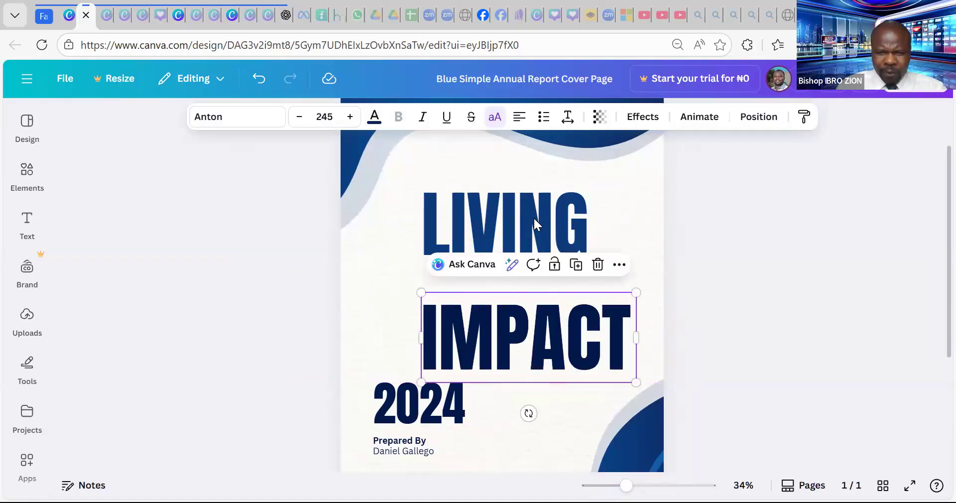
pyautogui.moveTo(551, 220); pyautogui.dragTo(493, 230)
pyautogui.click(575, 369)
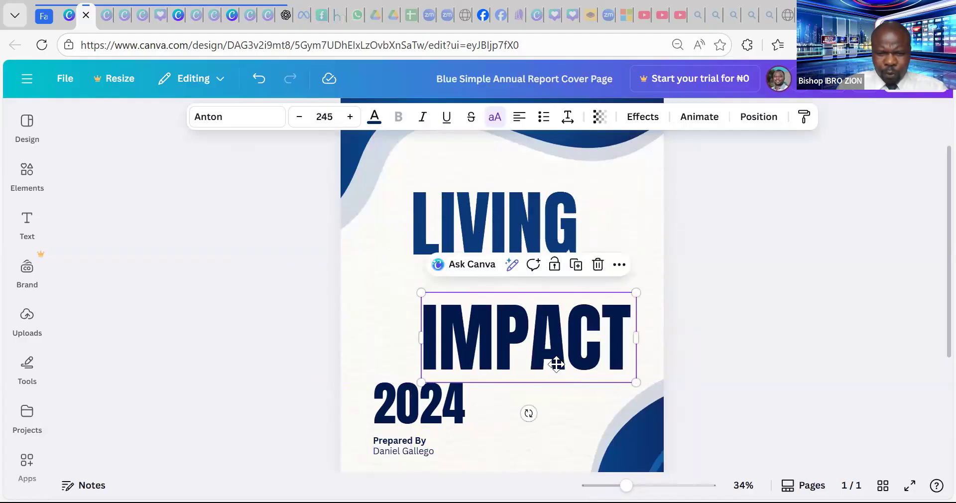
pyautogui.moveTo(573, 368); pyautogui.dragTo(558, 369)
pyautogui.click(408, 408)
pyautogui.moveTo(422, 401); pyautogui.dragTo(462, 278)
# - Change 2024 to 'A LIFE OF', widen its box, and align the three lines centred
pyautogui.doubleClick(462, 279)
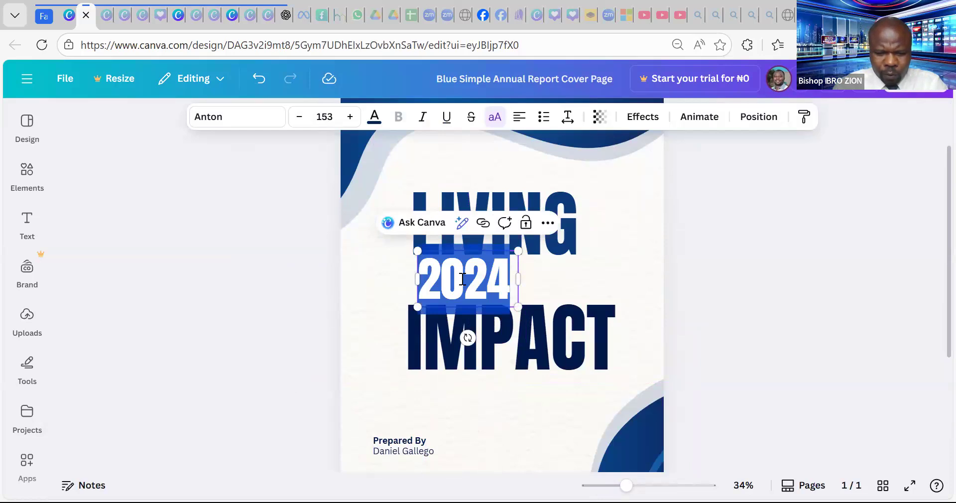
pyautogui.write('A LIFE OF')
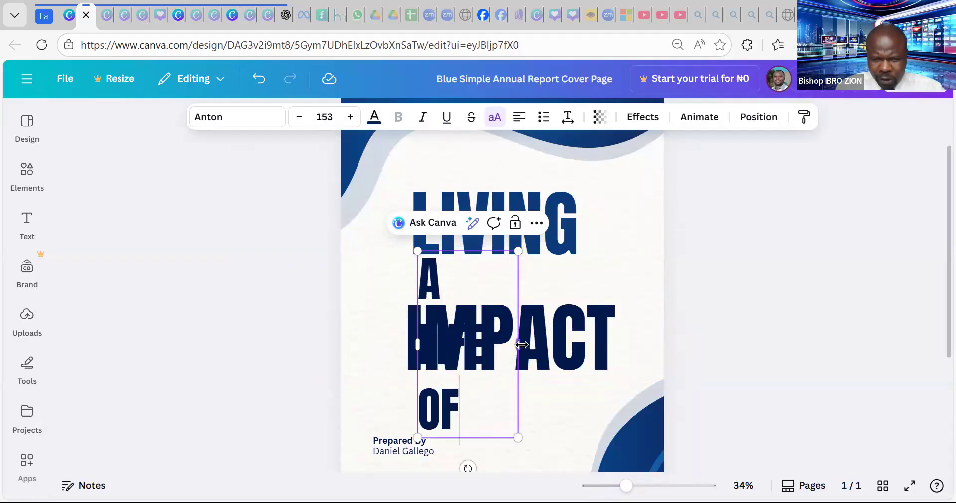
pyautogui.moveTo(521, 344); pyautogui.dragTo(621, 334)
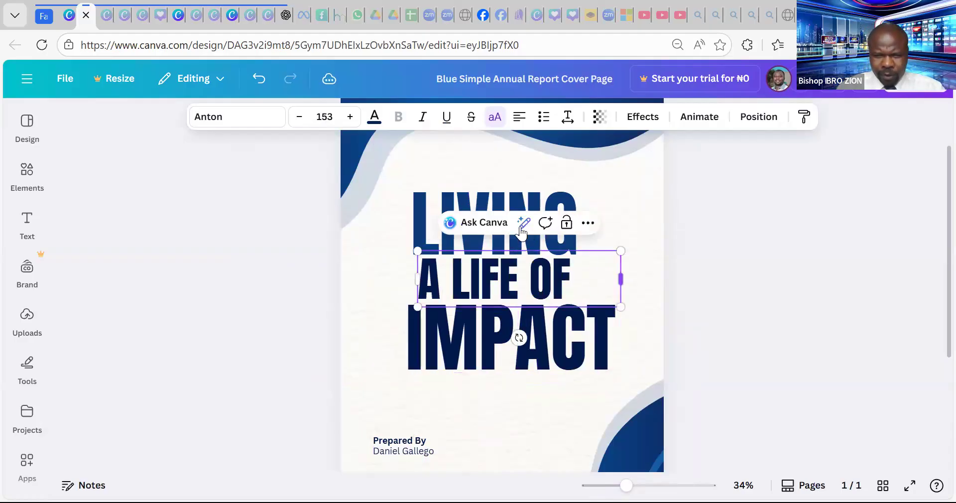
pyautogui.moveTo(542, 199)
pyautogui.mouseDown()
pyautogui.moveTo(535, 190)
pyautogui.moveTo(550, 189)
pyautogui.mouseUp()
pyautogui.click(556, 269)
pyautogui.moveTo(555, 269); pyautogui.dragTo(571, 267)
pyautogui.moveTo(578, 349)
pyautogui.mouseDown()
pyautogui.moveTo(565, 348)
pyautogui.moveTo(577, 342)
pyautogui.mouseUp()
# - Delete the Prepared By and Presented By labels and both presenter names
pyautogui.click(709, 301)
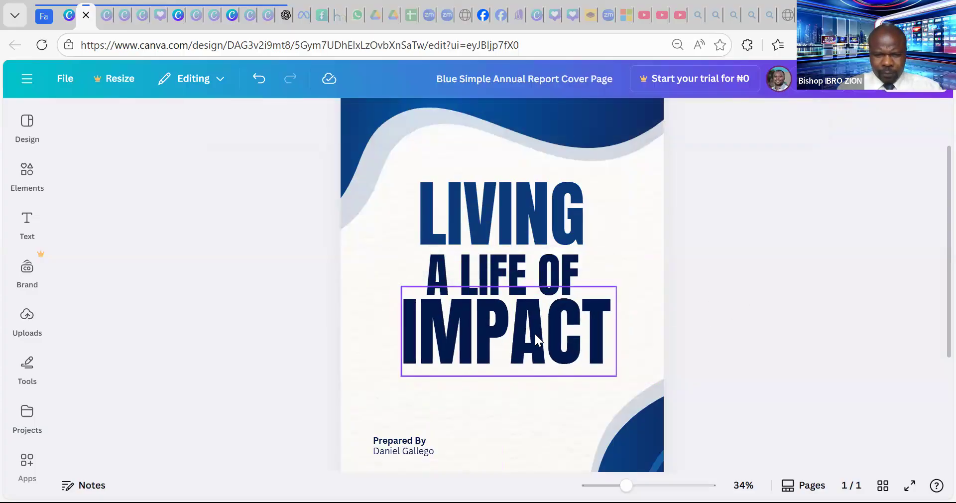
pyautogui.scroll(-4, 534, 333)
pyautogui.click(397, 258)
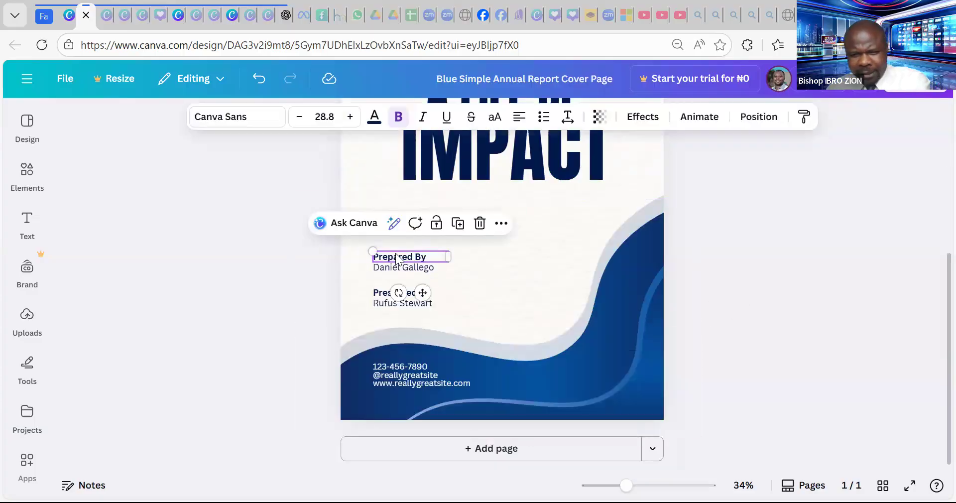
pyautogui.press('Delete')
pyautogui.click(407, 262)
pyautogui.press('Delete')
pyautogui.click(400, 299)
pyautogui.press('Delete')
pyautogui.click(408, 294)
pyautogui.press('Delete')
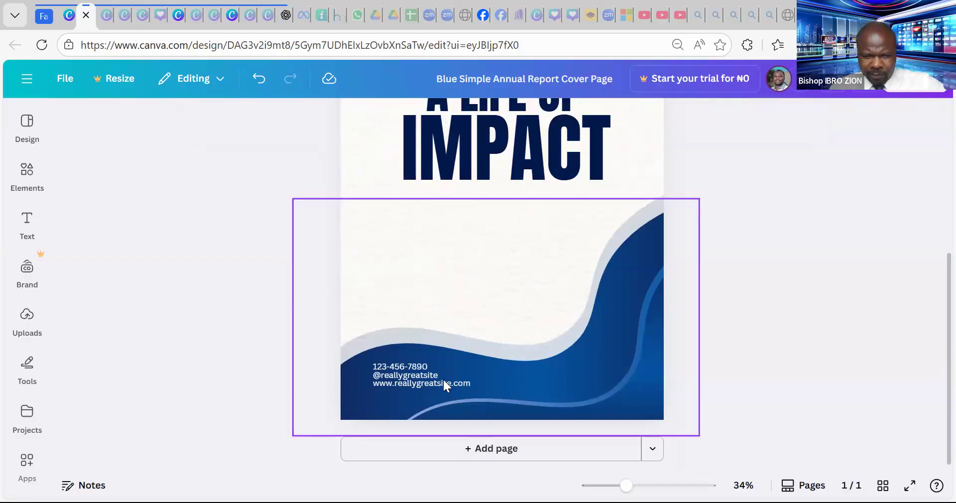
# - Move the contact details box up and erase all three contact lines
pyautogui.click(444, 377)
pyautogui.moveTo(423, 380); pyautogui.dragTo(503, 283)
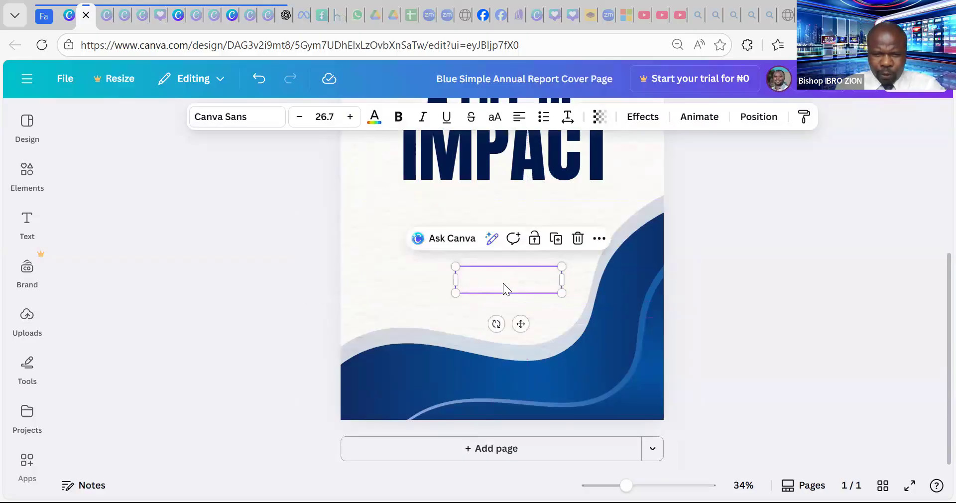
pyautogui.doubleClick(515, 288)
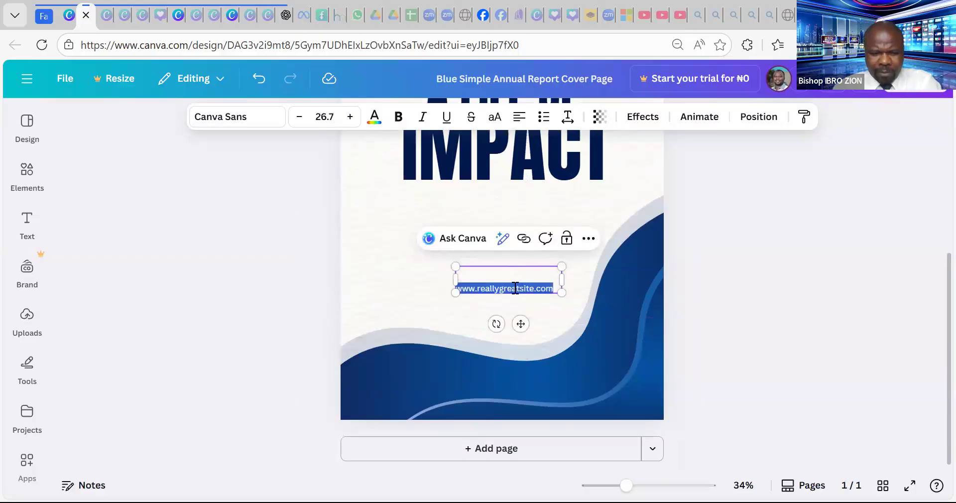
pyautogui.hotkey('ctrl', 'a')
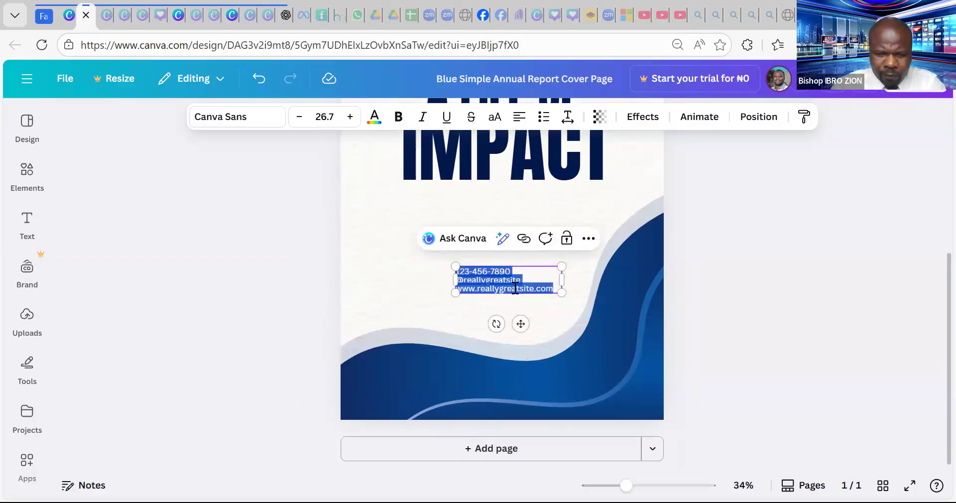
pyautogui.press('BackSpace')
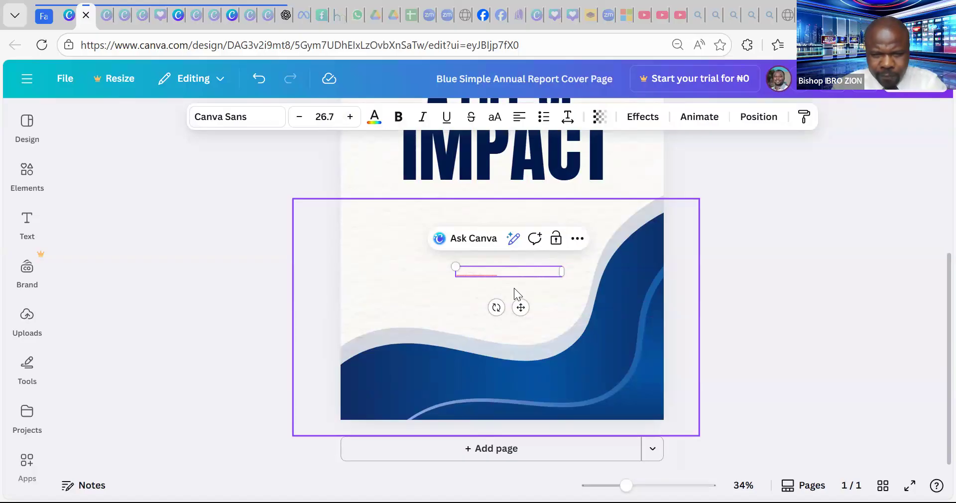
# - Recolour the leftover name text dark blue and reposition it, then delete it entirely
pyautogui.click(478, 272)
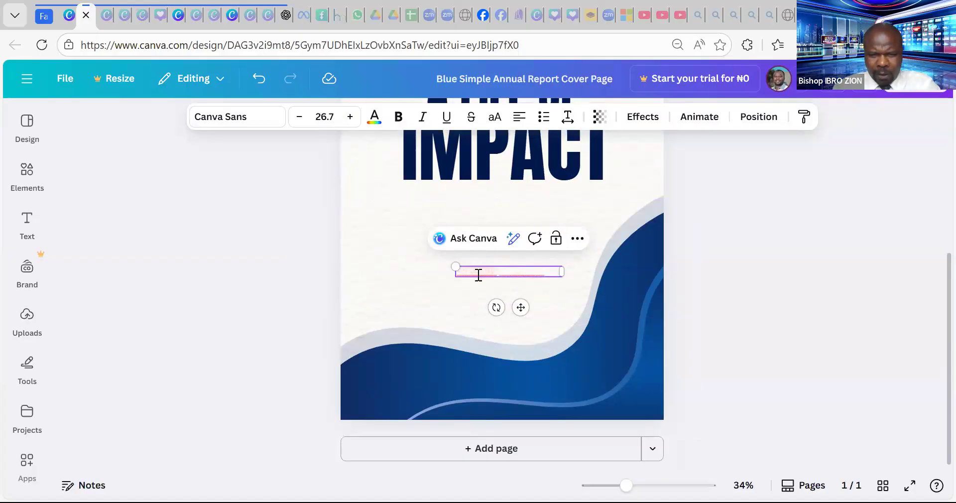
pyautogui.hotkey('ctrl', 'a')
pyautogui.click(377, 121)
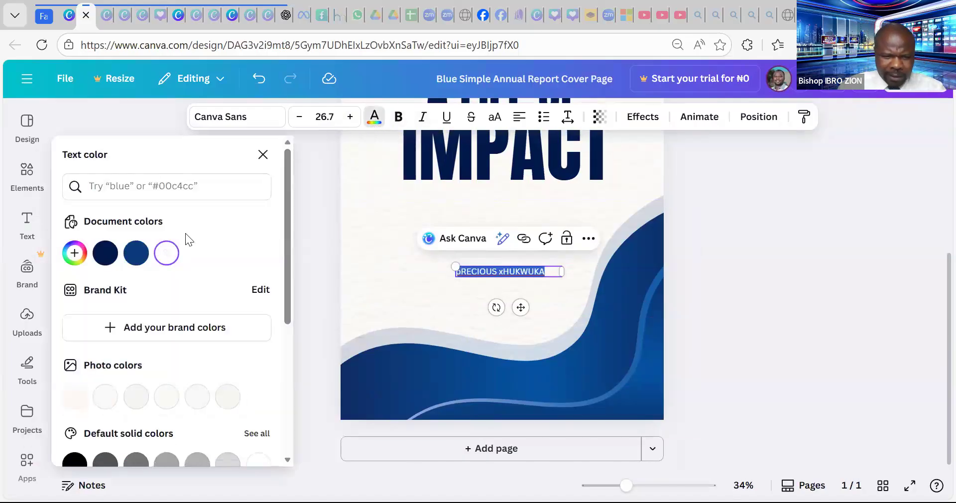
pyautogui.click(105, 253)
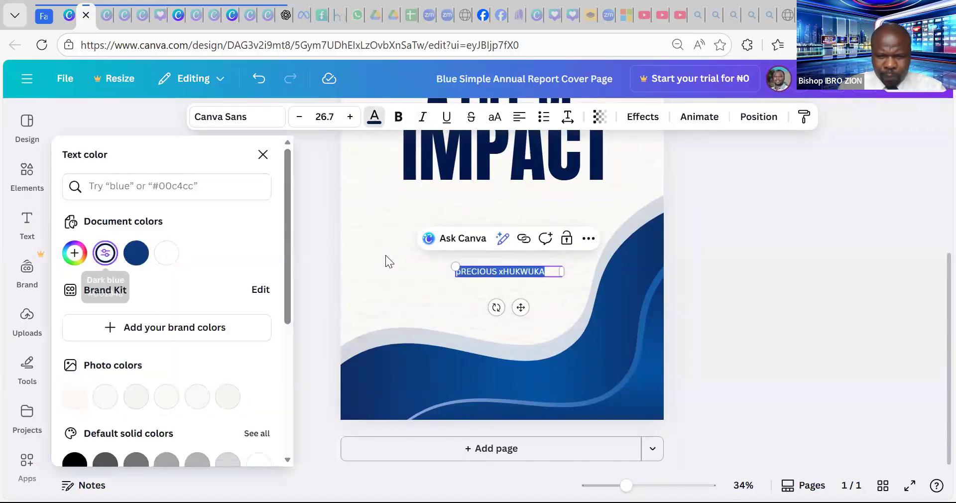
pyautogui.moveTo(439, 264); pyautogui.dragTo(372, 260)
pyautogui.click(485, 284)
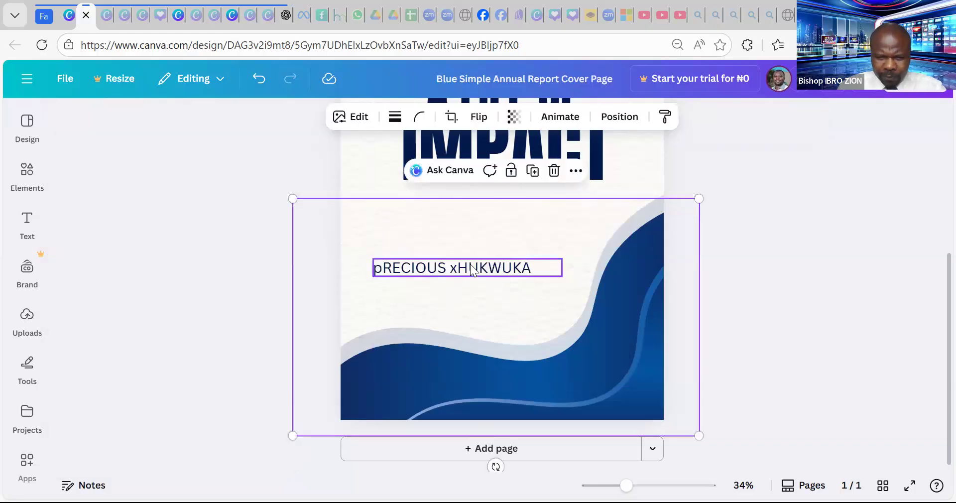
pyautogui.moveTo(472, 267); pyautogui.dragTo(525, 309)
pyautogui.click(525, 309)
pyautogui.doubleClick(525, 309)
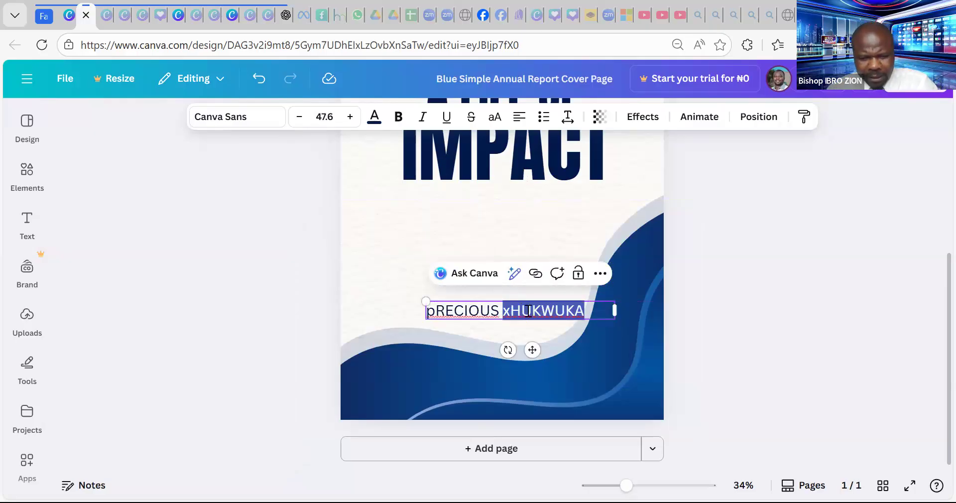
pyautogui.tripleClick(528, 310)
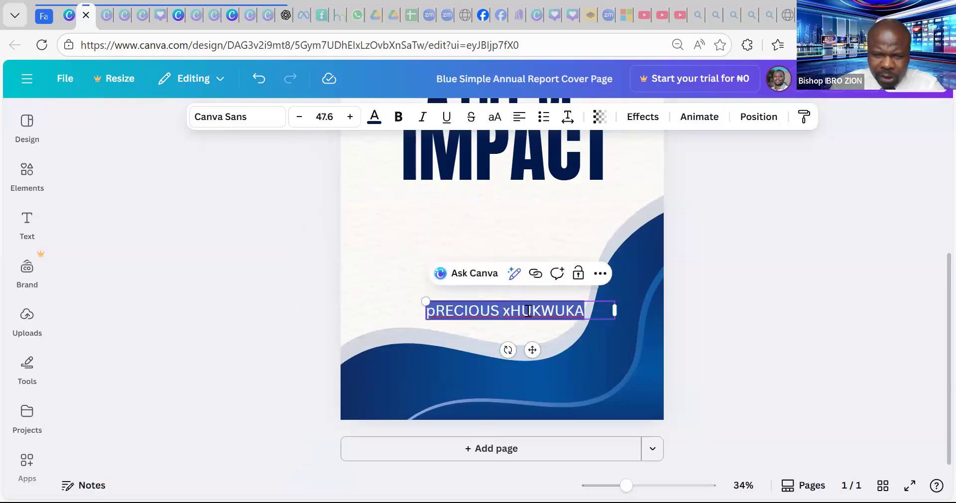
pyautogui.press('BackSpace')
pyautogui.click(742, 283)
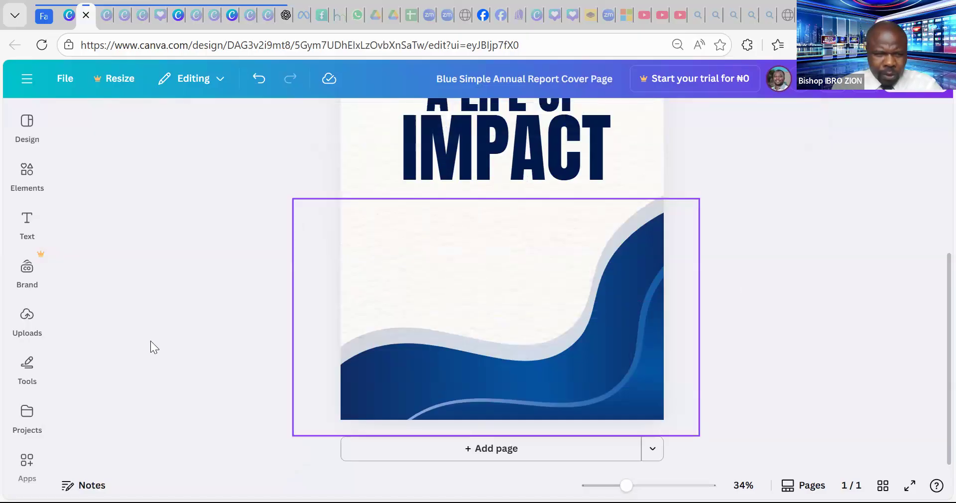
# - Add a new heading text box containing the author's name
pyautogui.click(25, 230)
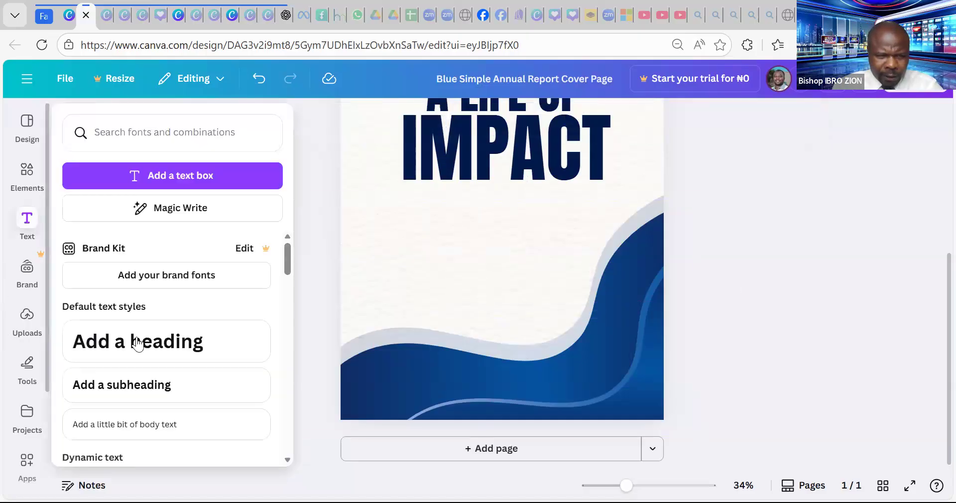
pyautogui.click(156, 353)
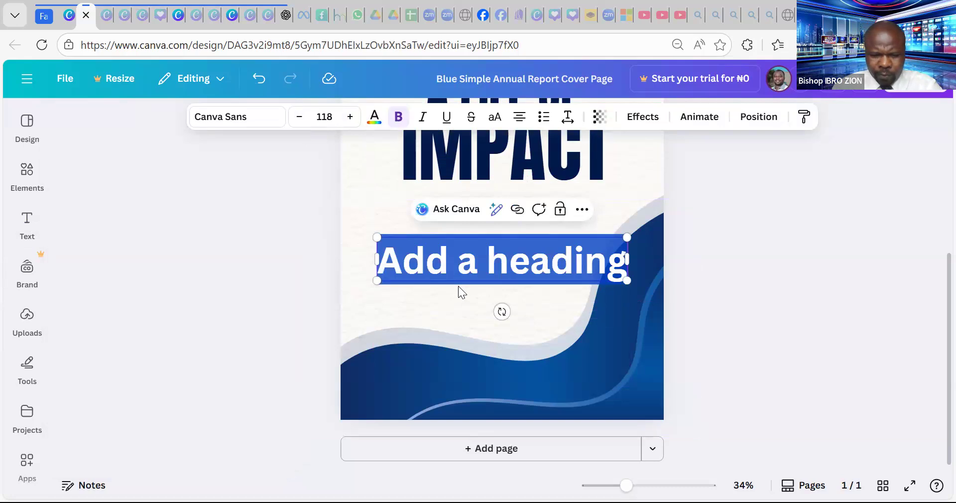
pyautogui.write('pRE')
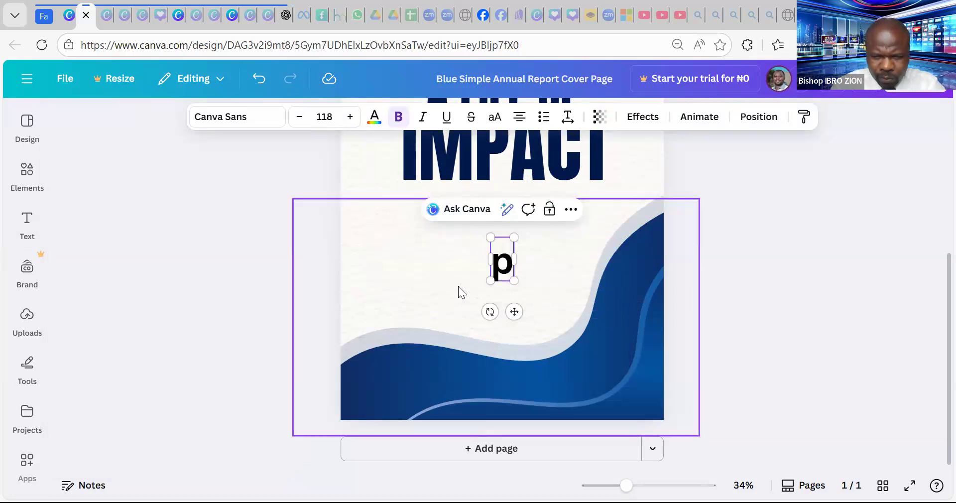
pyautogui.press('BackSpace')
pyautogui.press('BackSpace')
pyautogui.press('BackSpace')
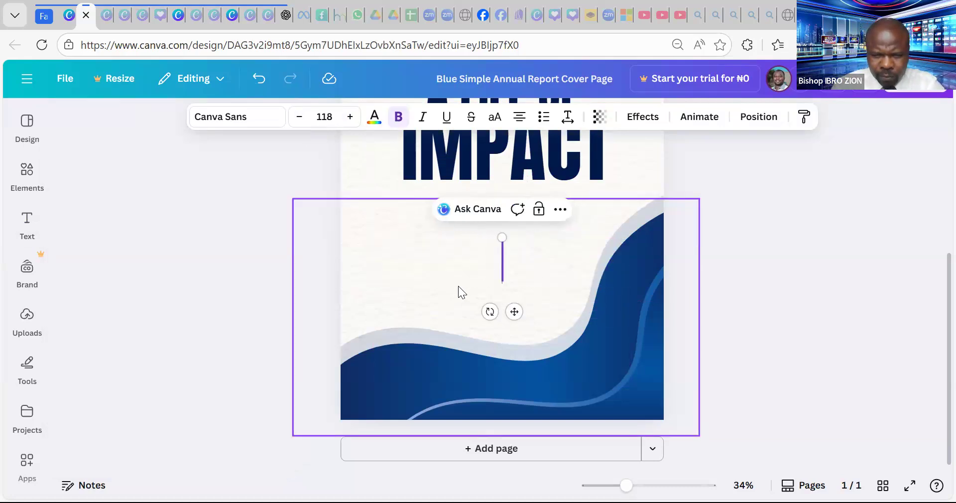
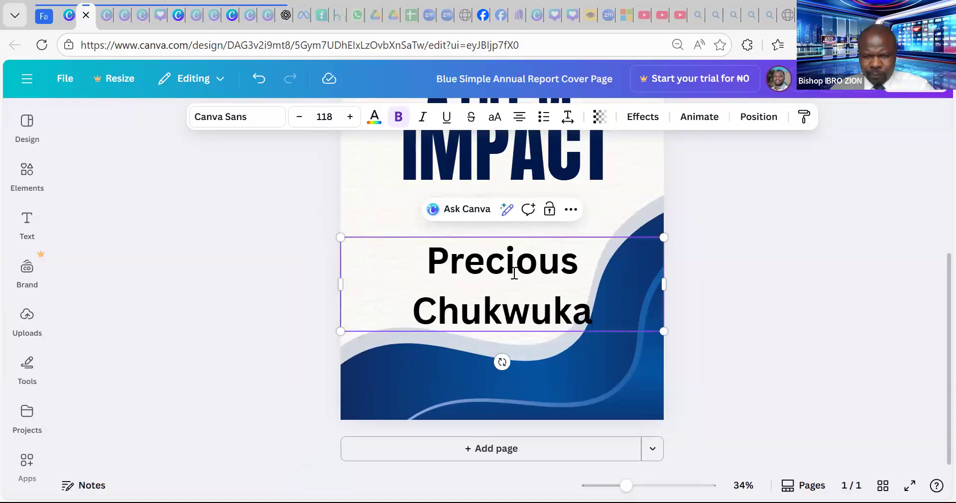
# - Reduce the name's font size to 69 so it fits on one line
pyautogui.hotkey('ctrl', 'a')
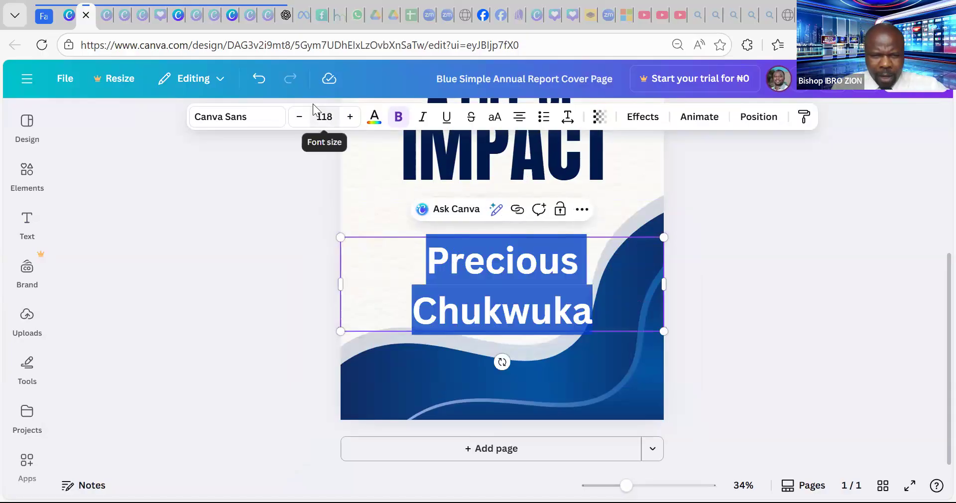
pyautogui.click(297, 118)
pyautogui.click(298, 118)
pyautogui.click(297, 118)
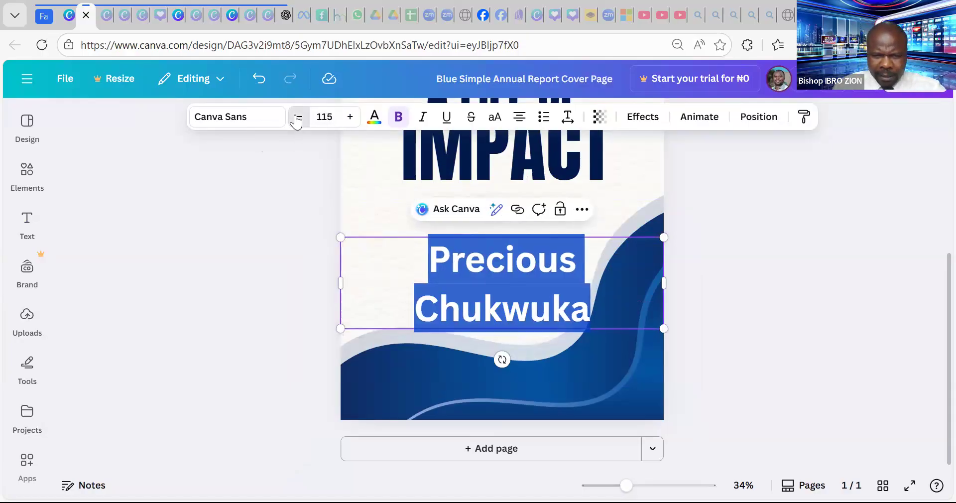
pyautogui.click(297, 118)
pyautogui.click(297, 118)
pyautogui.click(297, 118)
pyautogui.click(297, 118)
pyautogui.click(298, 118)
pyautogui.click(297, 118)
pyautogui.click(297, 118)
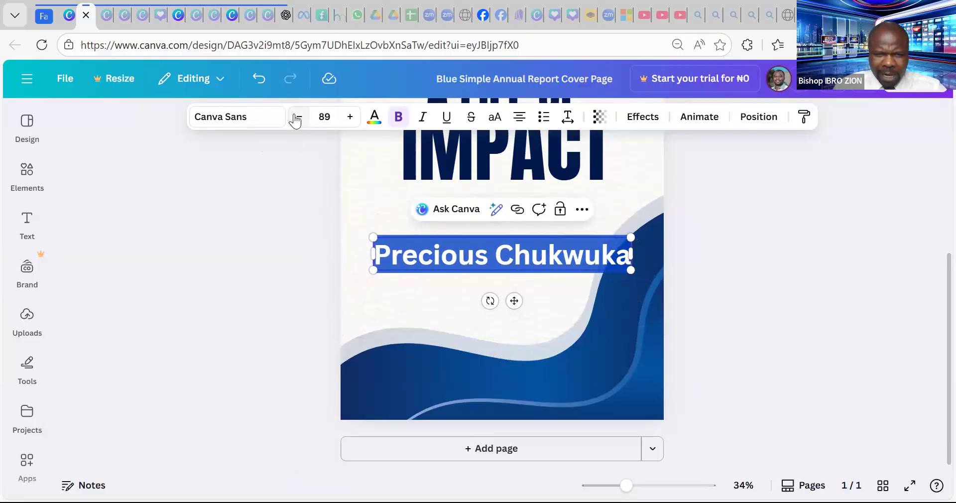
pyautogui.click(296, 119)
pyautogui.click(296, 119)
pyautogui.click(296, 119)
pyautogui.click(297, 118)
pyautogui.click(298, 118)
pyautogui.click(297, 118)
pyautogui.click(297, 118)
pyautogui.click(297, 118)
pyautogui.click(297, 118)
pyautogui.click(297, 118)
pyautogui.click(297, 118)
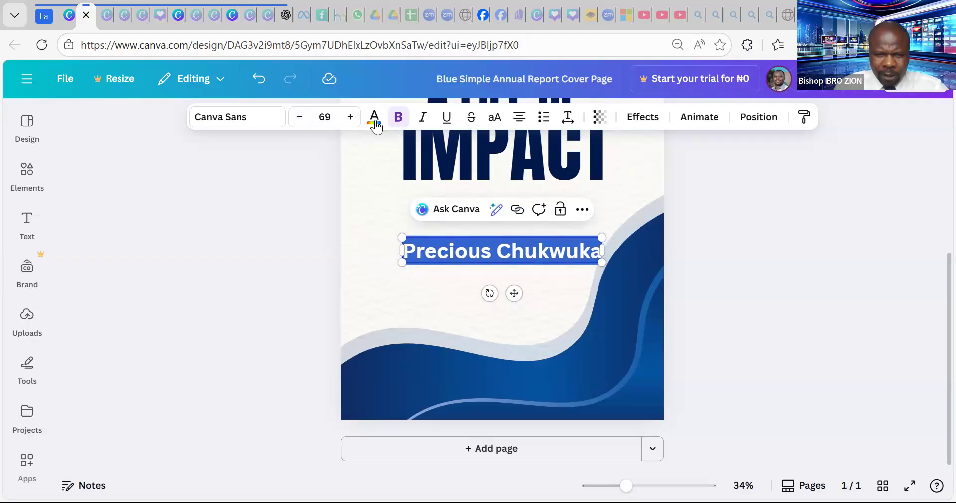
# - Colour the name dark blue, centre it low on the cover, and zoom out to 22%
pyautogui.click(375, 122)
pyautogui.click(135, 253)
pyautogui.click(462, 302)
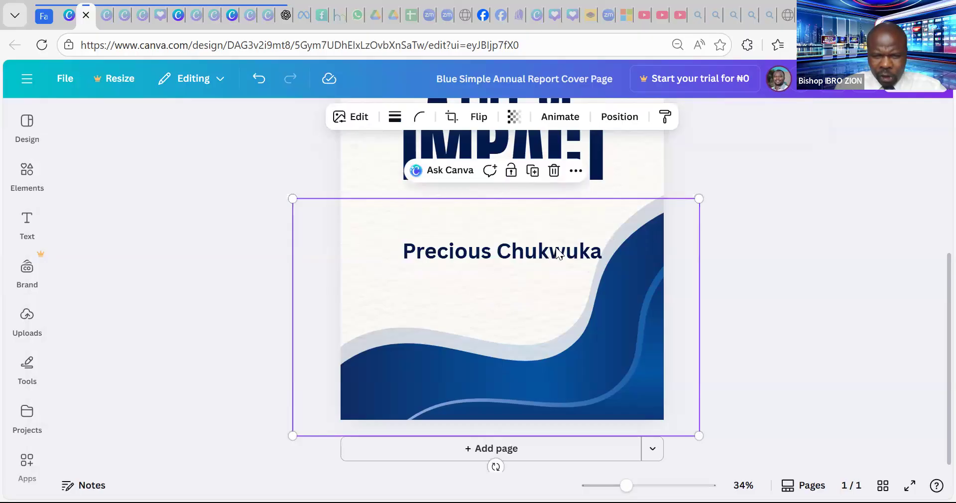
pyautogui.moveTo(411, 250); pyautogui.dragTo(437, 295)
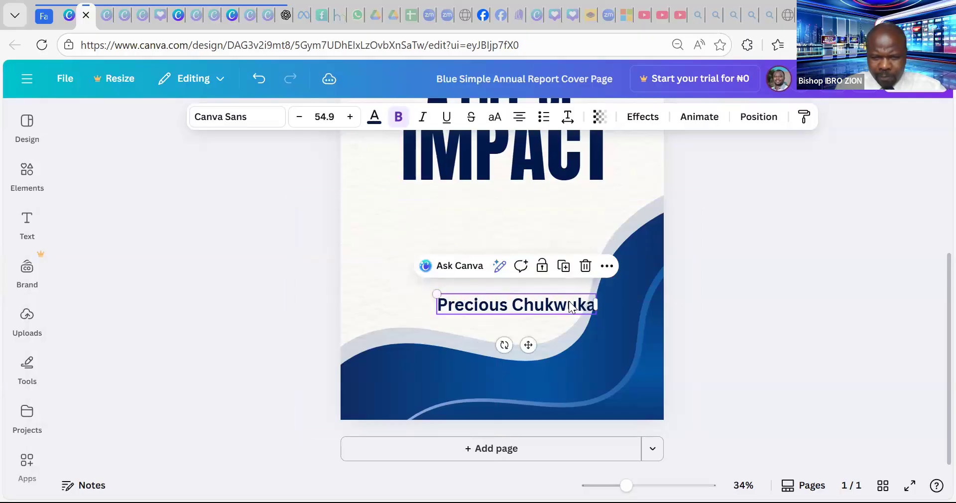
pyautogui.moveTo(530, 305); pyautogui.dragTo(511, 308)
pyautogui.scroll(3, 627, 300)
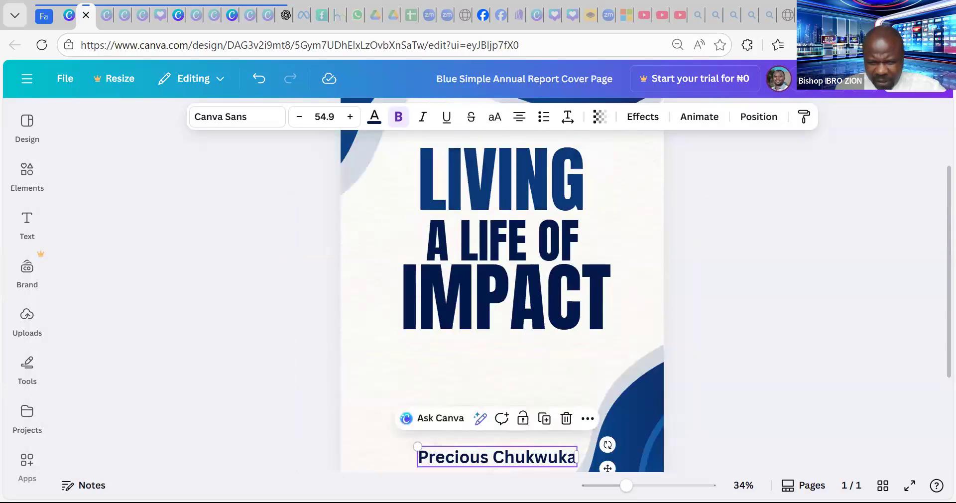
pyautogui.moveTo(626, 485); pyautogui.dragTo(612, 486)
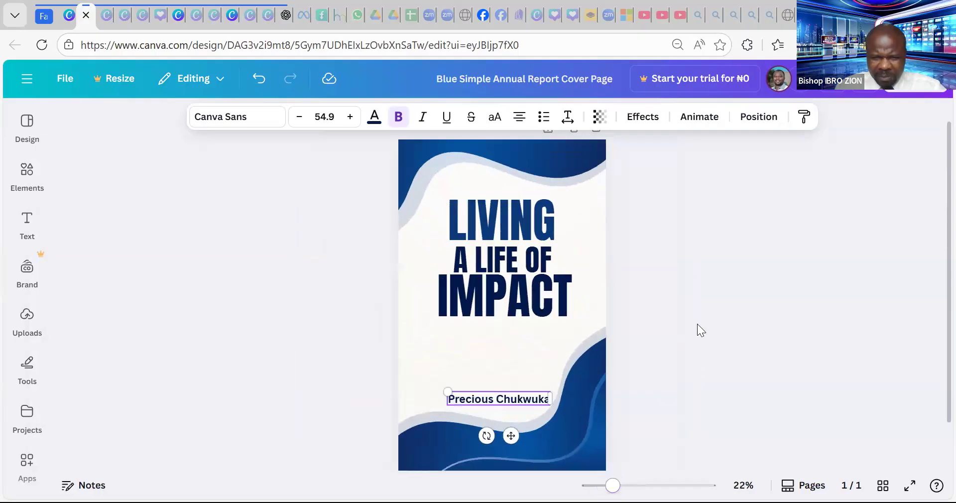
pyautogui.click(705, 297)
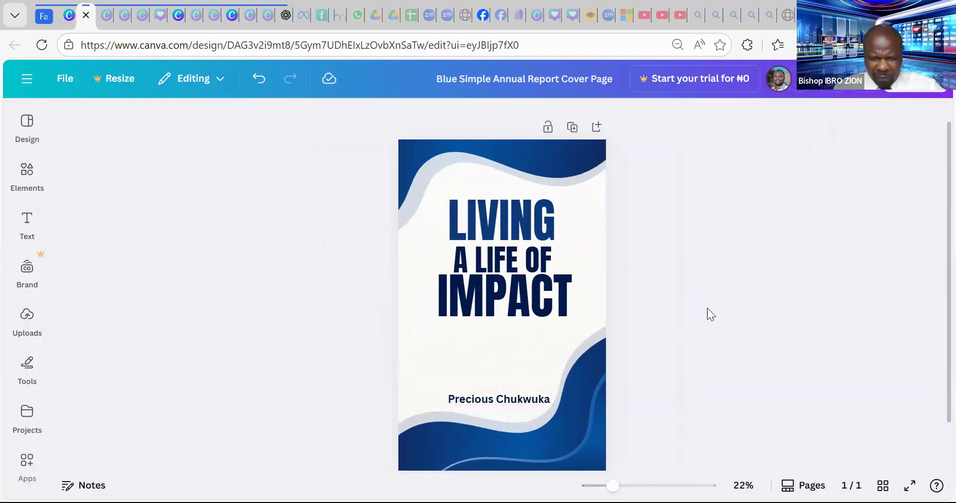
pyautogui.click(537, 209)
pyautogui.moveTo(494, 217); pyautogui.dragTo(491, 217)
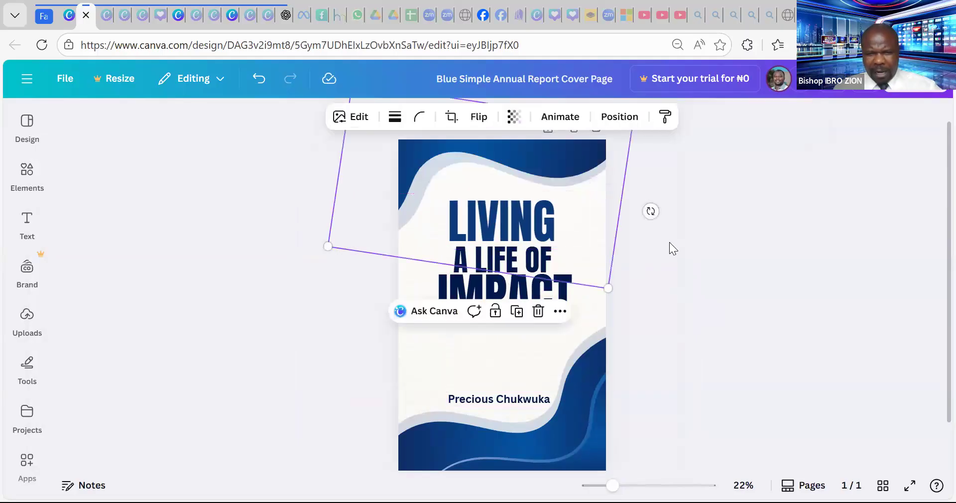
pyautogui.click(669, 242)
pyautogui.click(661, 249)
pyautogui.scroll(-1, 662, 249)
pyautogui.scroll(1, 659, 248)
pyautogui.scroll(-1, 659, 248)
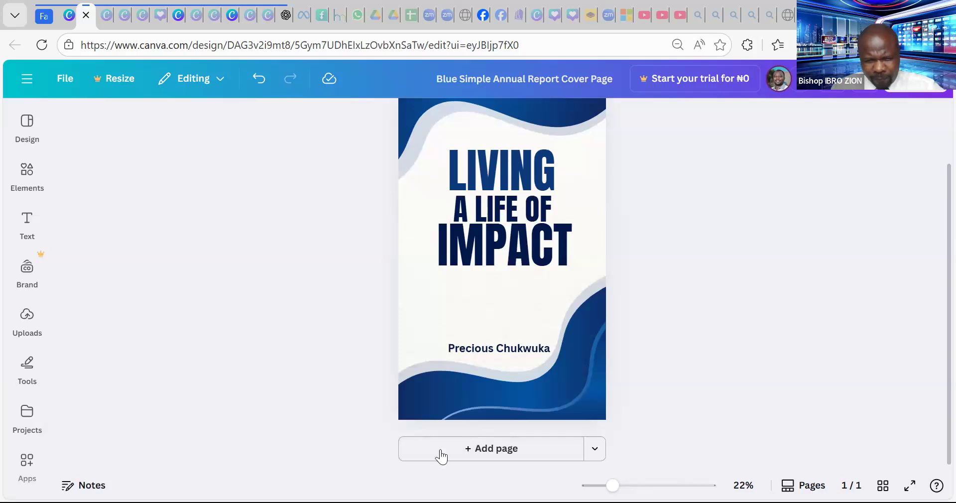
# - Add a blank second page and bring up the Design templates panel
pyautogui.click(506, 450)
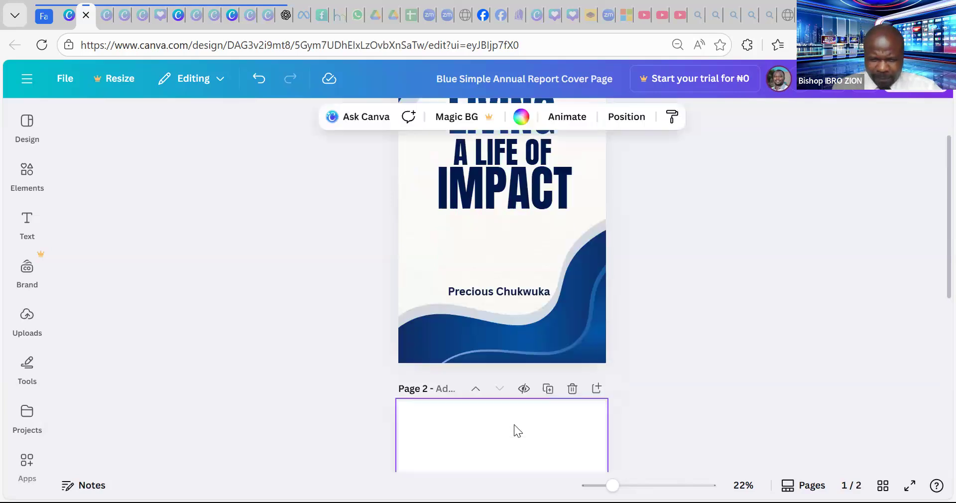
pyautogui.scroll(6, 515, 358)
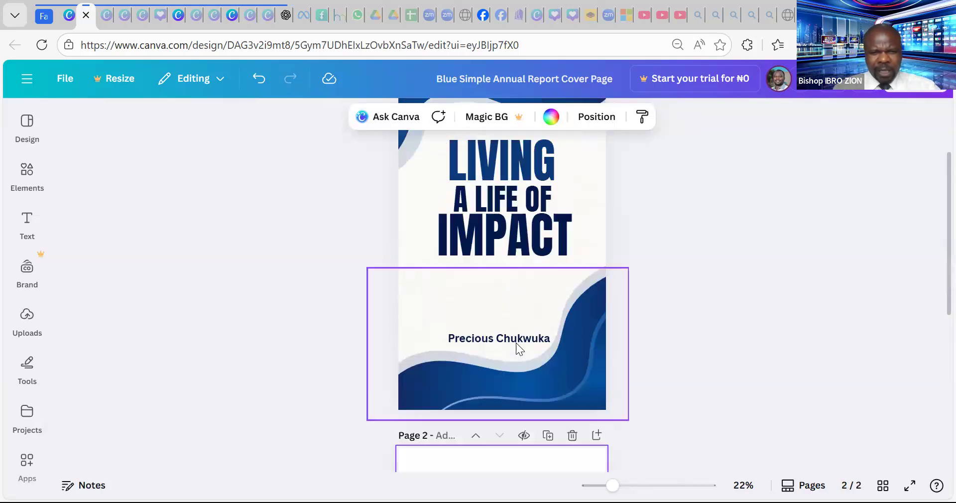
pyautogui.scroll(-6, 516, 343)
pyautogui.scroll(-1, 516, 343)
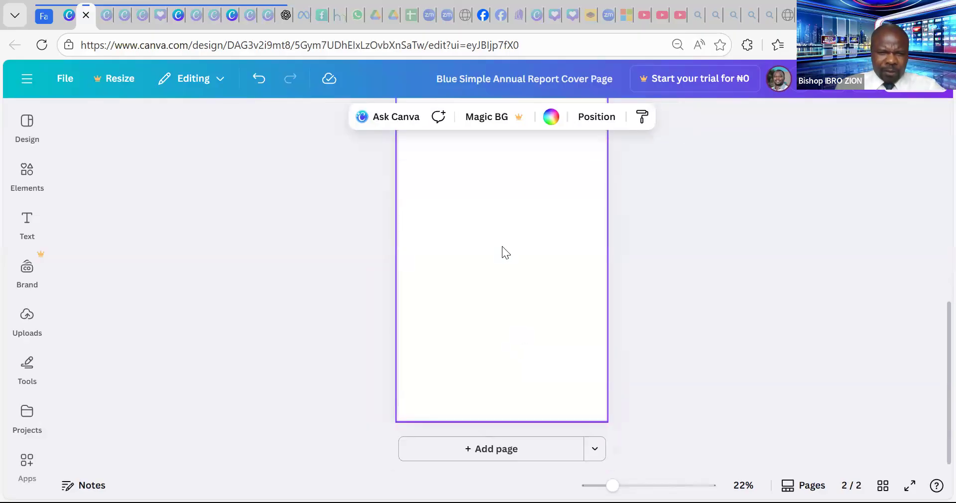
pyautogui.click(25, 130)
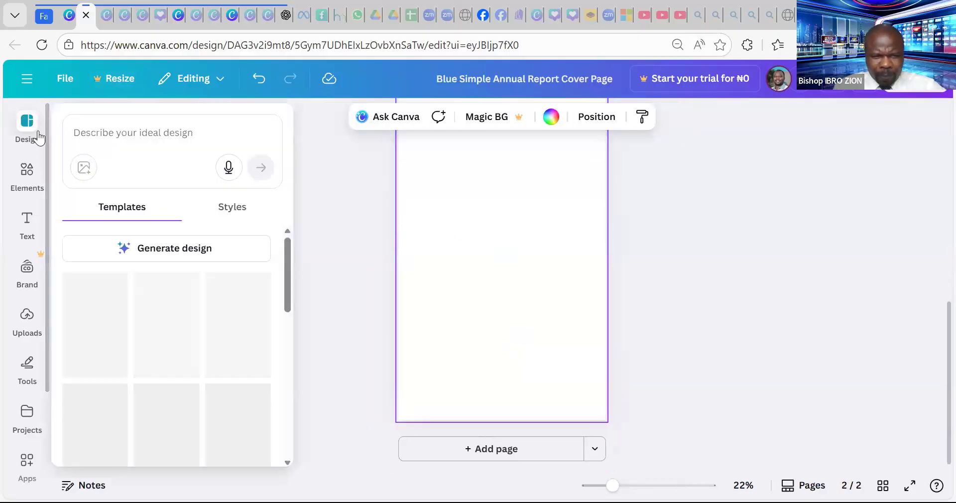
pyautogui.click(25, 272)
pyautogui.click(28, 227)
pyautogui.click(25, 130)
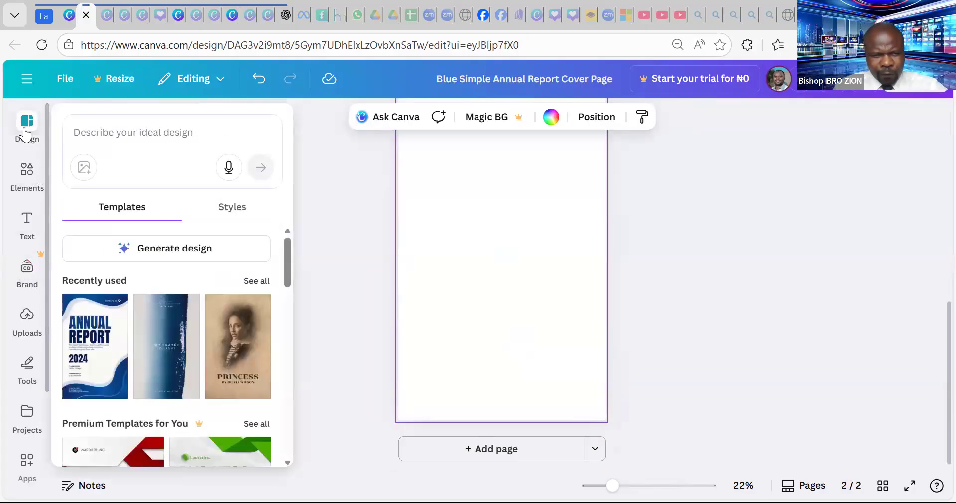
# - Scroll the templates and apply the black-and-white Alone book cover to page 2
pyautogui.scroll(-3, 203, 261)
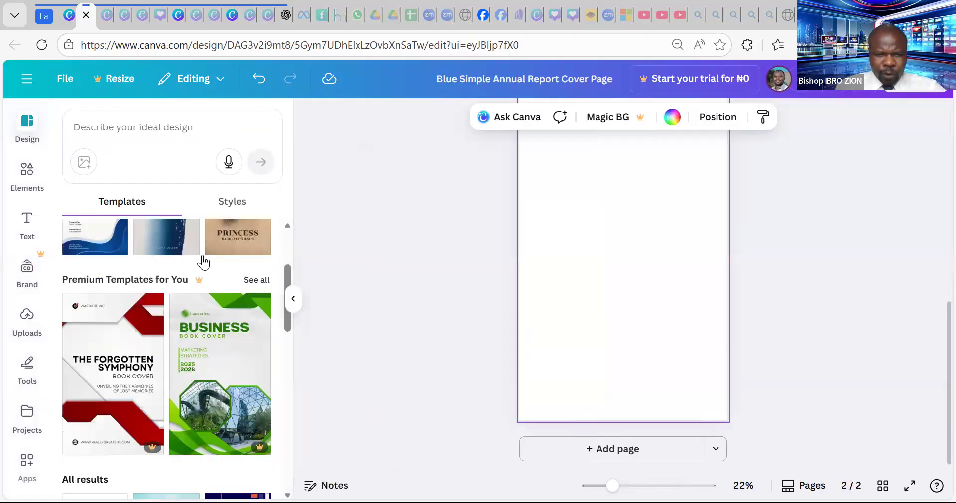
pyautogui.scroll(-10, 203, 261)
pyautogui.scroll(-5, 202, 255)
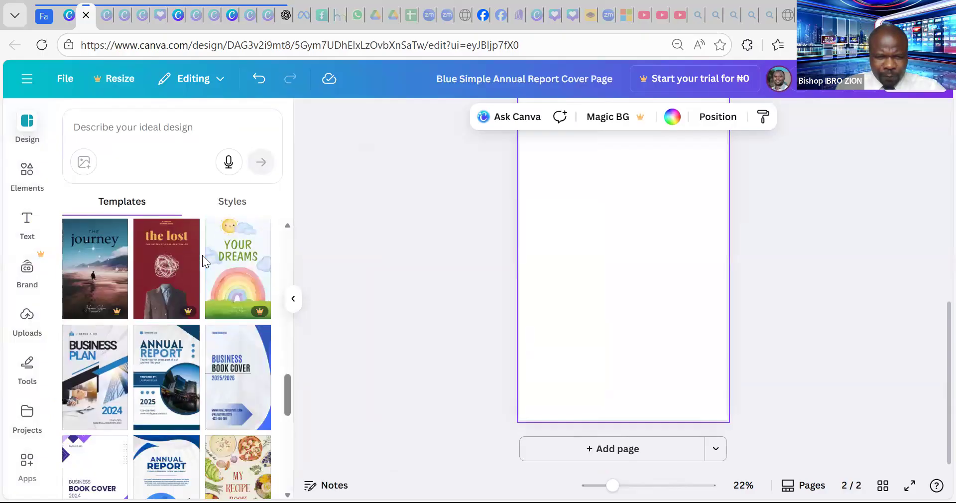
pyautogui.scroll(-5, 202, 255)
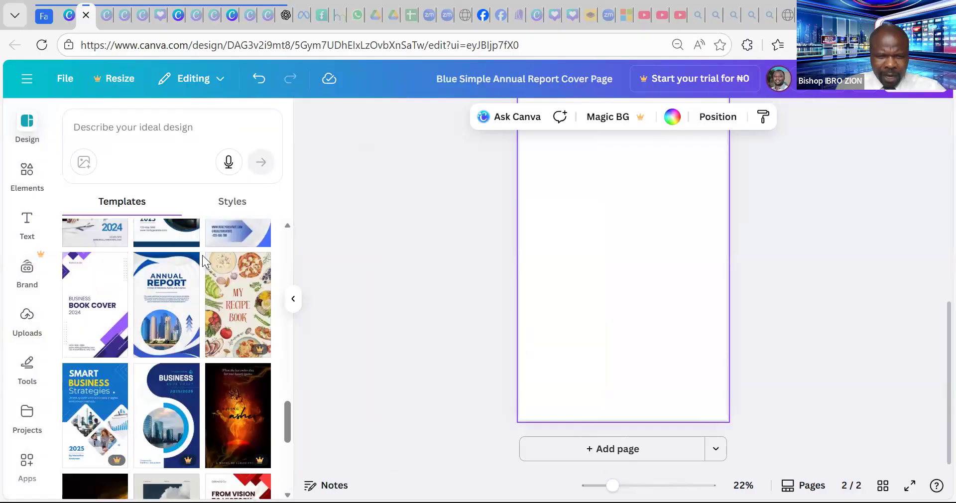
pyautogui.scroll(-5, 202, 255)
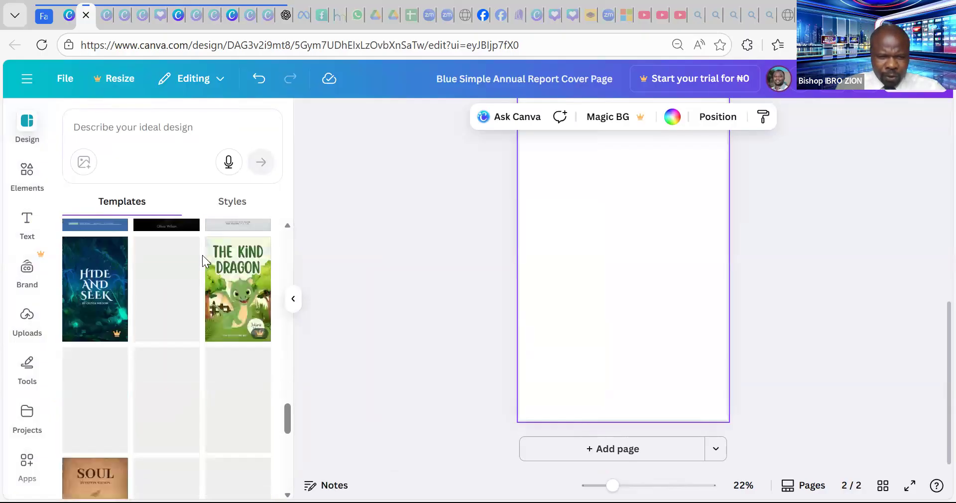
pyautogui.scroll(-8, 194, 259)
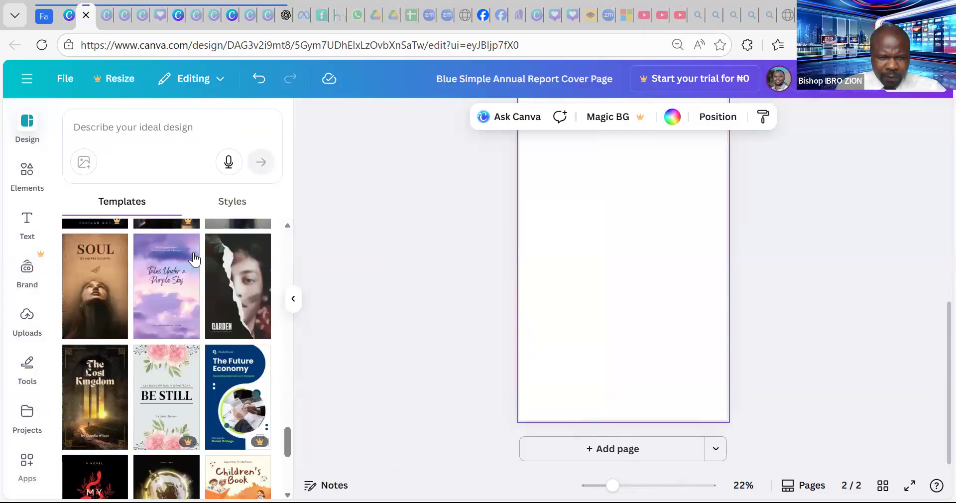
pyautogui.scroll(-5, 194, 258)
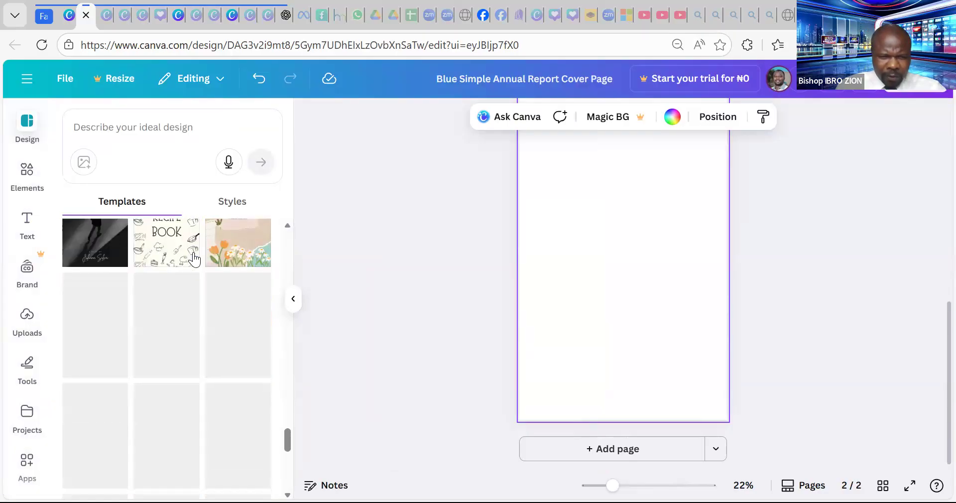
pyautogui.scroll(-3, 169, 266)
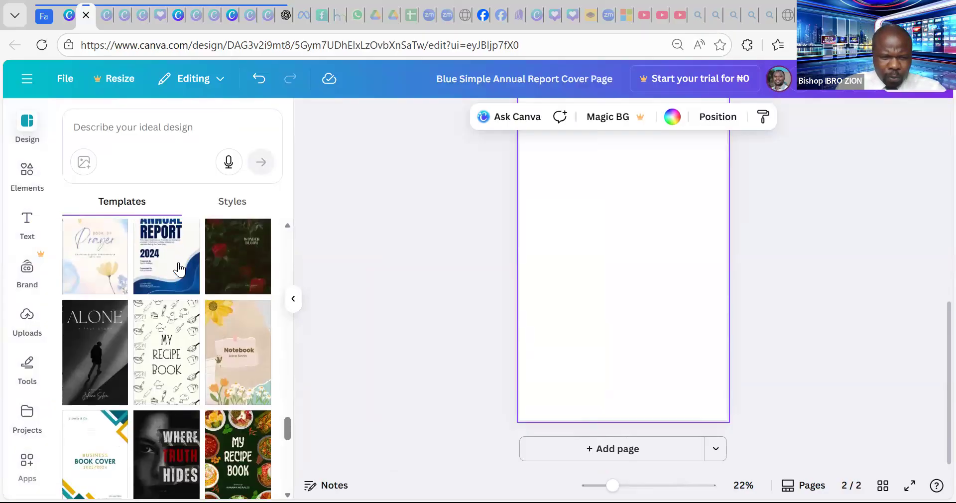
pyautogui.scroll(-10, 179, 269)
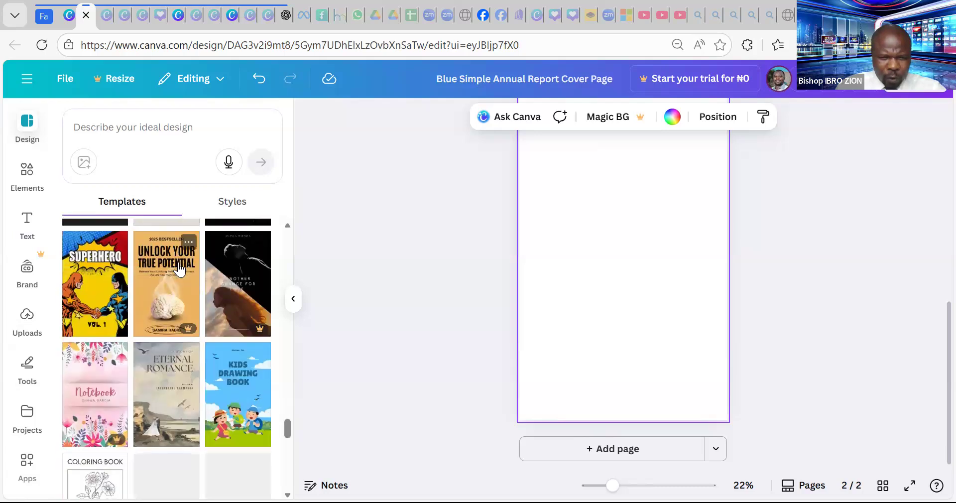
pyautogui.scroll(-10, 179, 269)
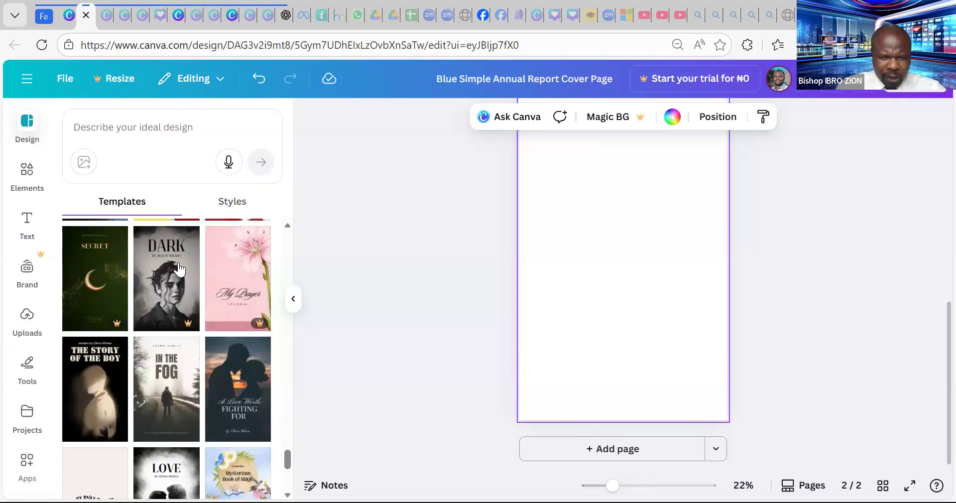
pyautogui.scroll(-10, 180, 269)
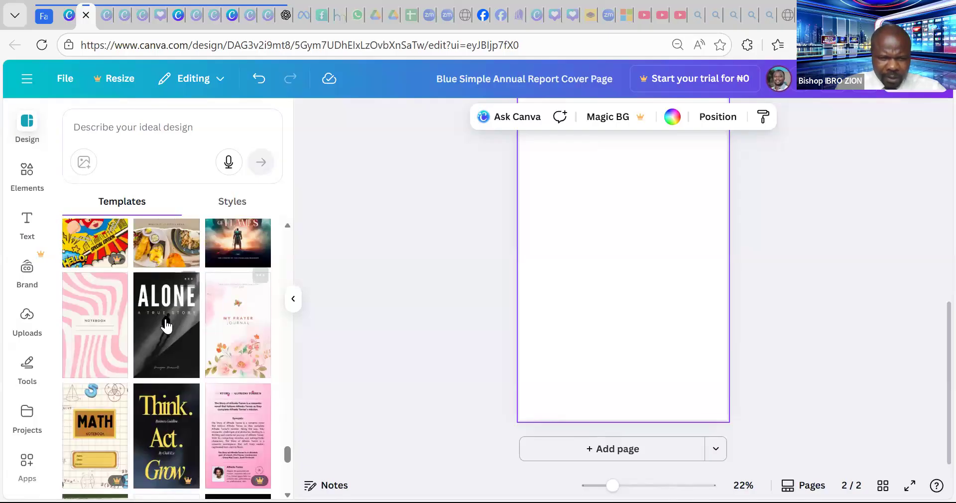
pyautogui.click(173, 342)
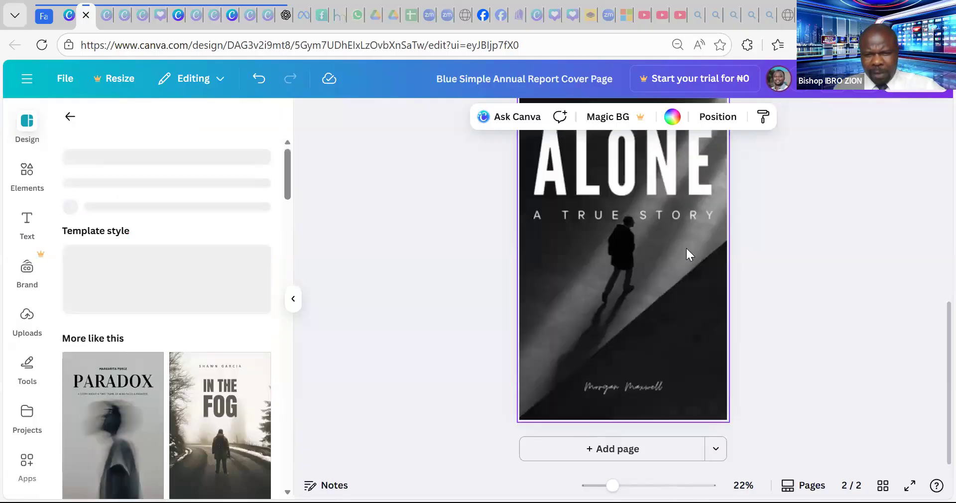
# - Replace the ALONE title with LIVING, shrink it to 326, and centre it above the subtitle
pyautogui.click(667, 290)
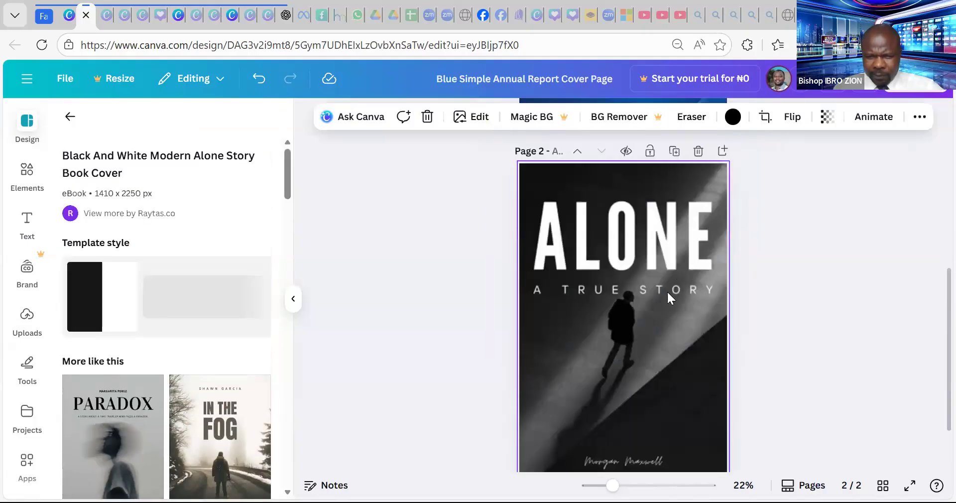
pyautogui.doubleClick(634, 187)
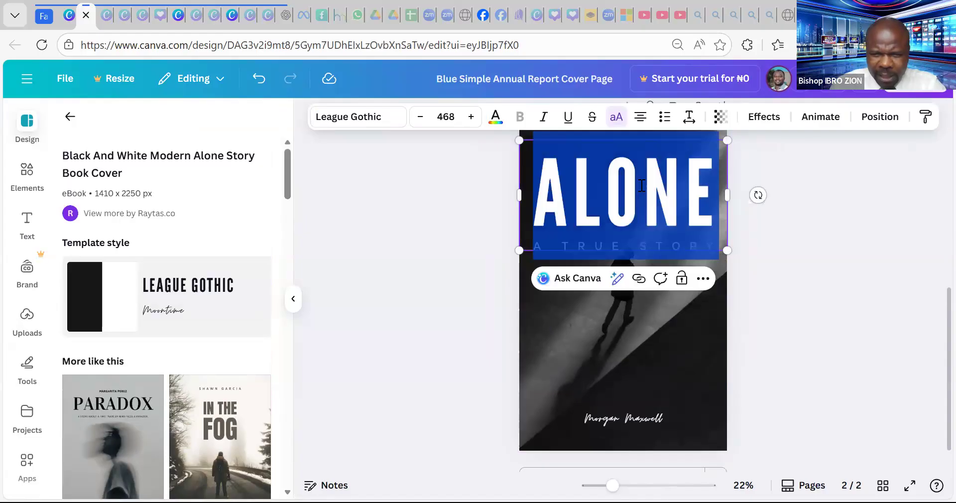
pyautogui.write('LIVING')
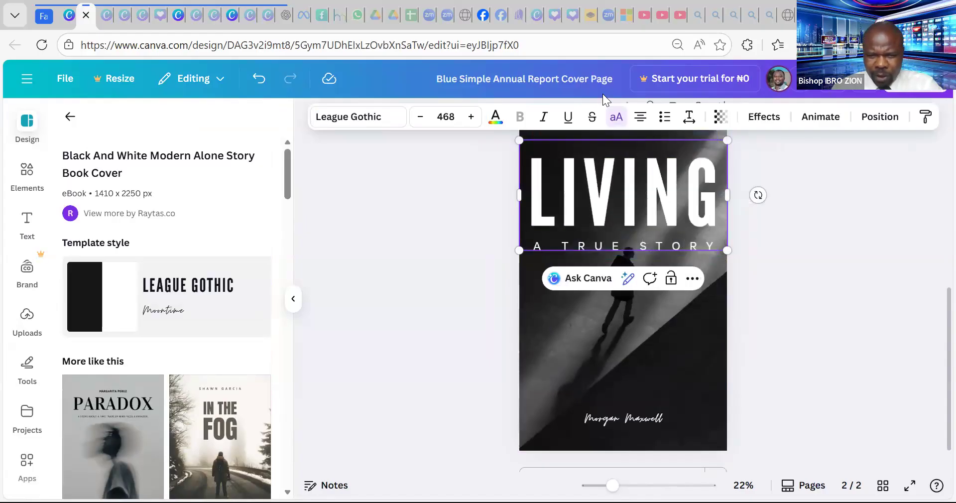
pyautogui.moveTo(564, 162); pyautogui.dragTo(628, 195)
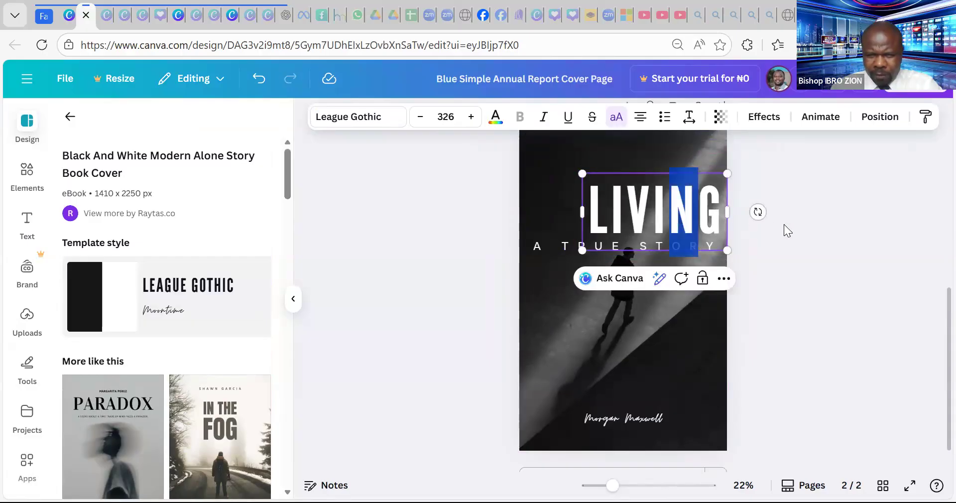
pyautogui.click(767, 224)
pyautogui.moveTo(692, 212); pyautogui.dragTo(659, 222)
pyautogui.moveTo(682, 250); pyautogui.dragTo(646, 247)
# - Change the subtitle text to 'A LIFE OF' and set it in Anton
pyautogui.doubleClick(648, 244)
pyautogui.write('A')
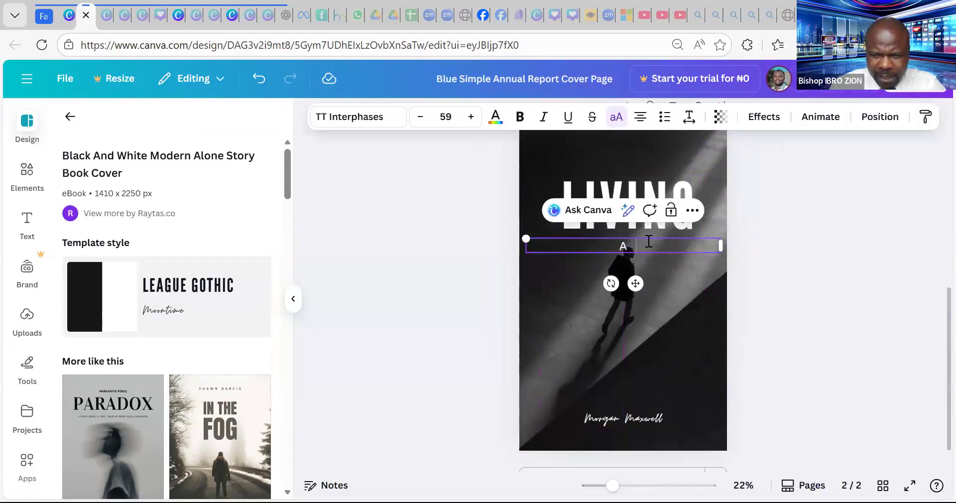
pyautogui.write(' LIFE OF')
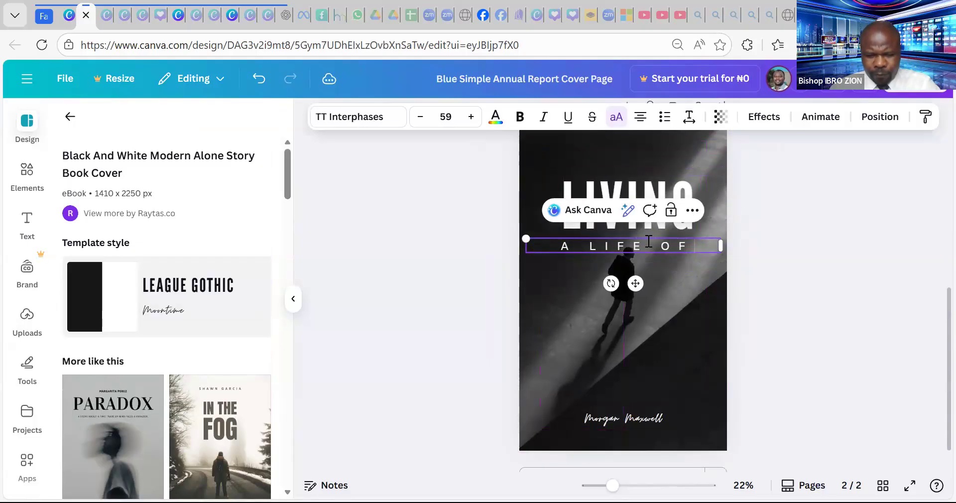
pyautogui.hotkey('ctrl', 'a')
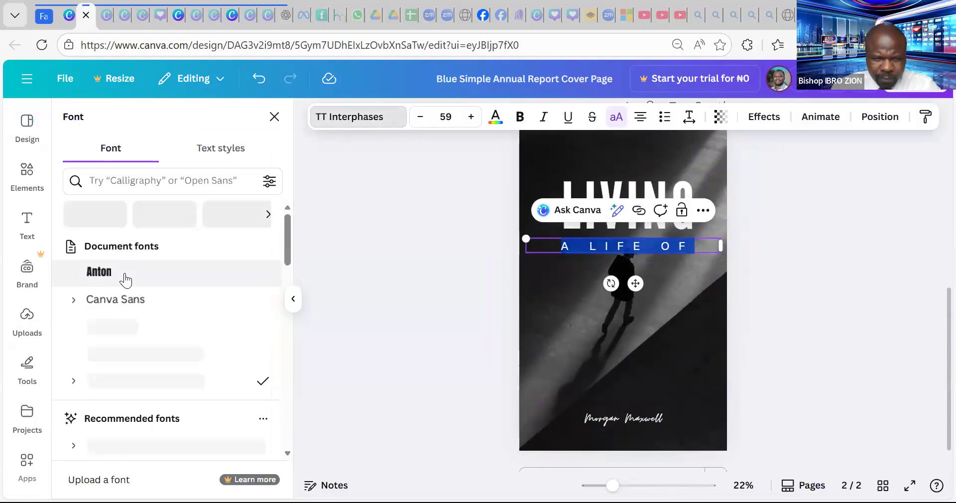
pyautogui.click(125, 280)
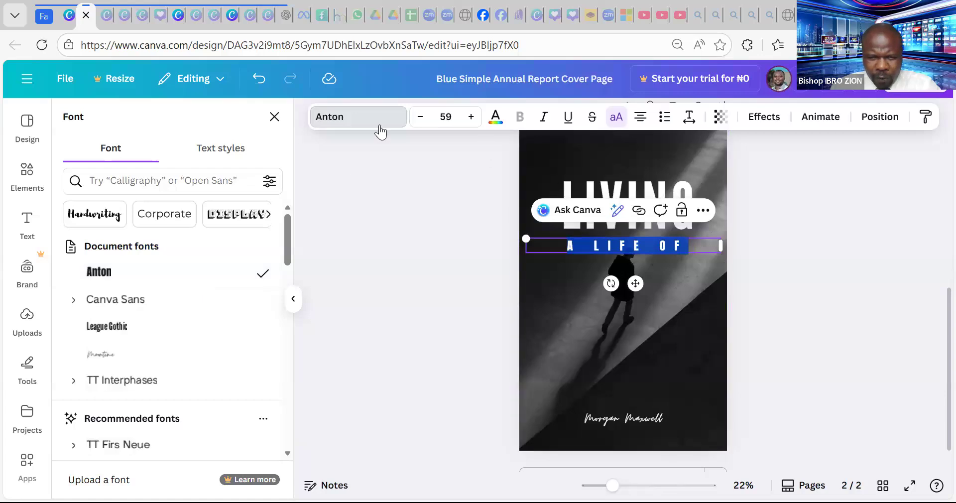
# - Increase the 'A LIFE OF' font size to 80
pyautogui.click(472, 122)
pyautogui.click(473, 123)
pyautogui.click(473, 123)
pyautogui.click(474, 123)
pyautogui.click(474, 123)
pyautogui.click(474, 122)
pyautogui.click(474, 122)
pyautogui.click(475, 122)
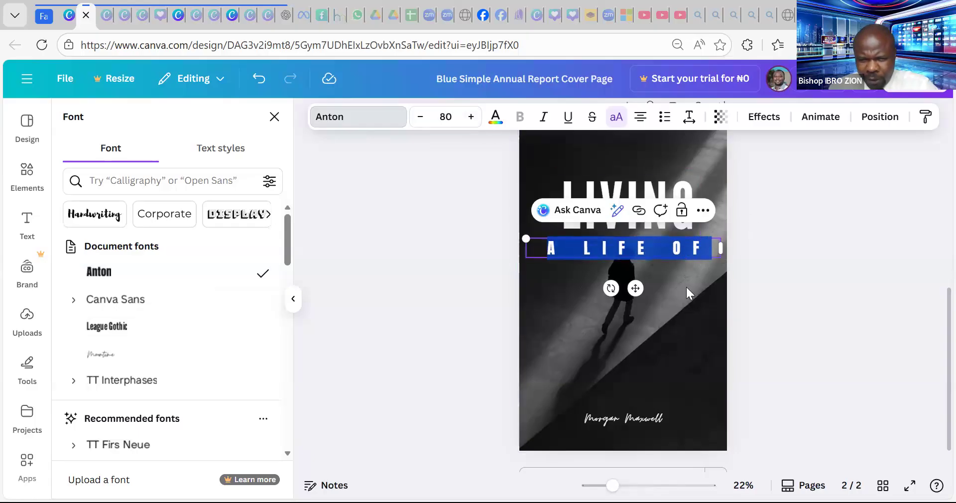
pyautogui.click(676, 265)
# - Tighten the letter spacing of 'A LIFE OF' to about 500
pyautogui.click(677, 266)
pyautogui.click(680, 246)
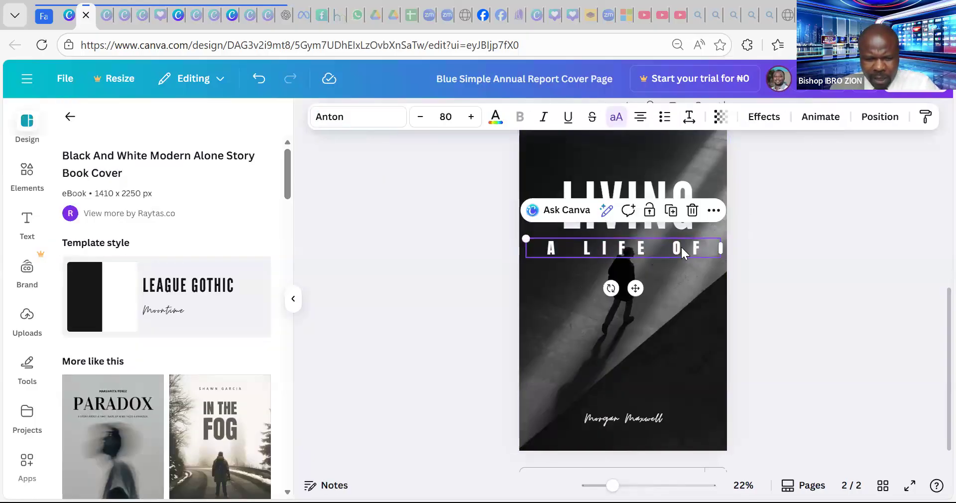
pyautogui.hotkey('ctrl', 'a')
pyautogui.click(680, 246)
pyautogui.click(666, 246)
pyautogui.hotkey('ctrl', 'a')
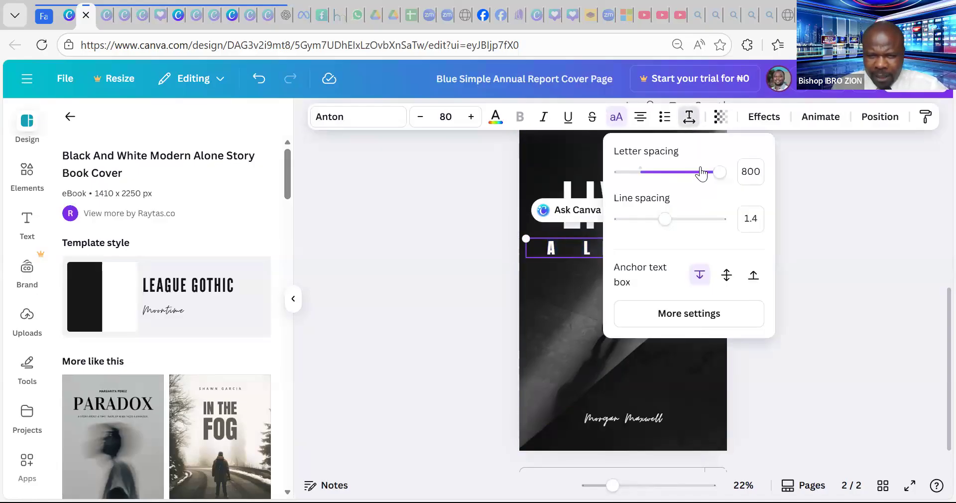
pyautogui.moveTo(720, 174); pyautogui.dragTo(687, 180)
pyautogui.click(564, 341)
pyautogui.click(564, 340)
# - Enlarge 'A LIFE OF' to about 92 and centre it under LIVING
pyautogui.click(665, 253)
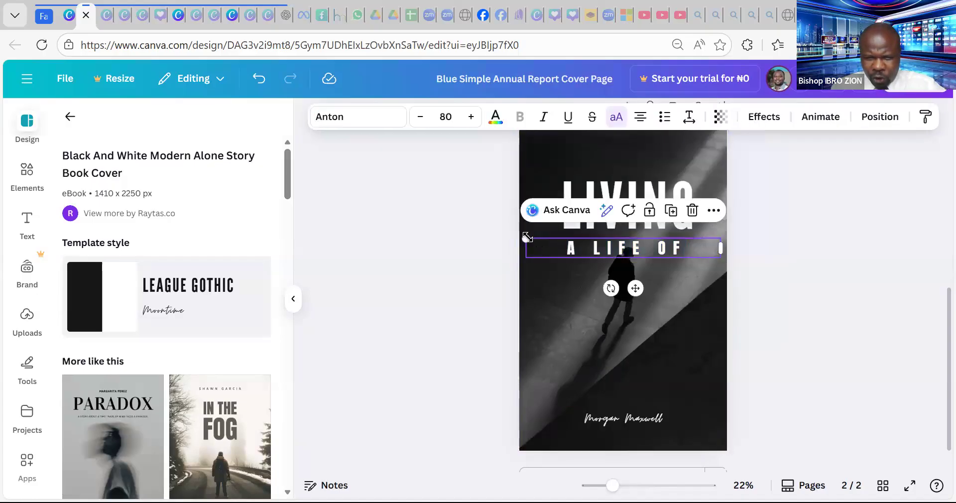
pyautogui.moveTo(528, 238); pyautogui.dragTo(496, 235)
pyautogui.moveTo(621, 284); pyautogui.dragTo(632, 284)
pyautogui.click(659, 189)
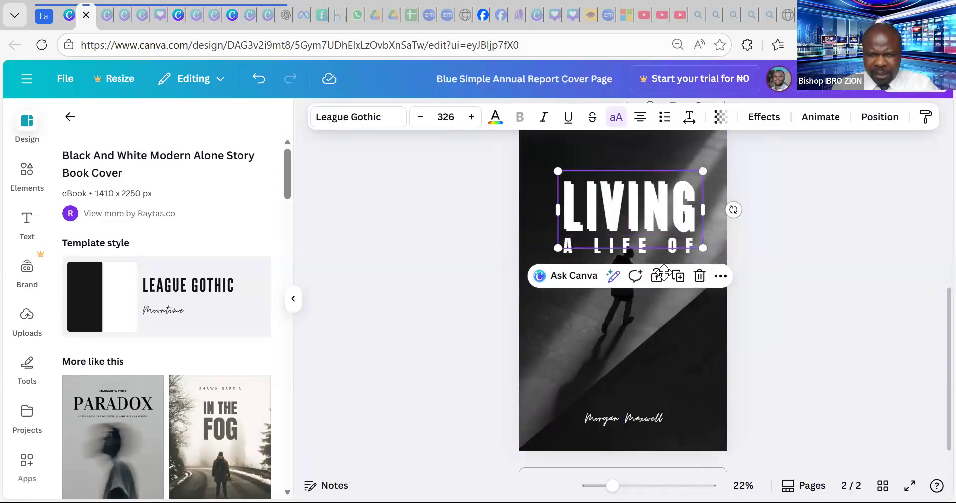
# - Duplicate the LIVING title and place the copy below 'A LIFE OF'
pyautogui.click(676, 274)
pyautogui.moveTo(650, 276); pyautogui.dragTo(650, 275)
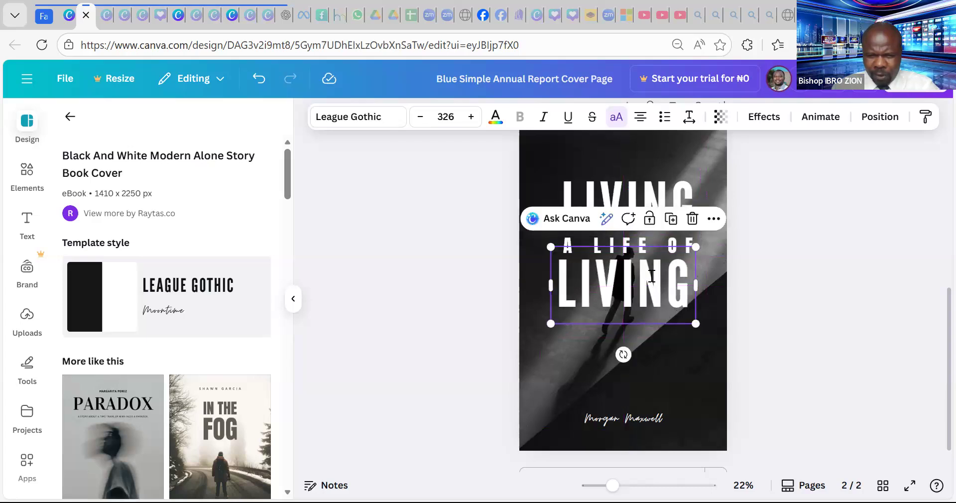
pyautogui.doubleClick(652, 275)
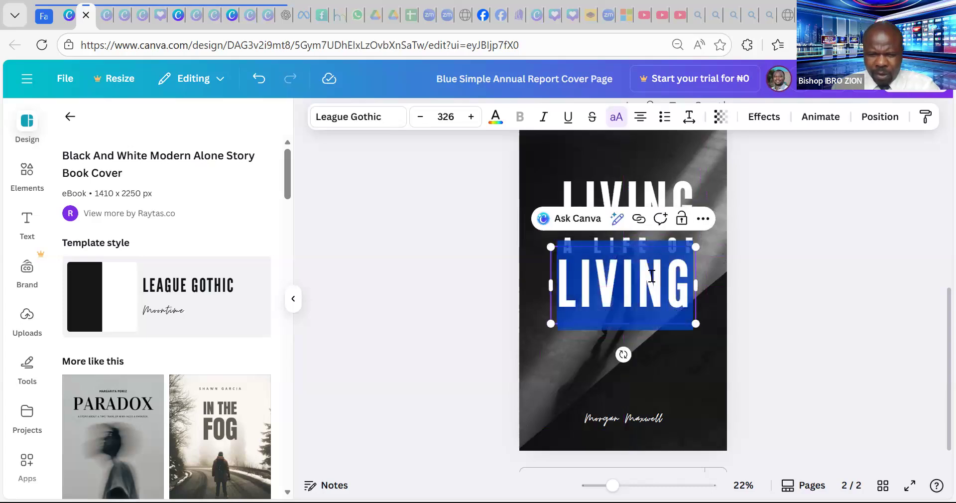
pyautogui.click(764, 256)
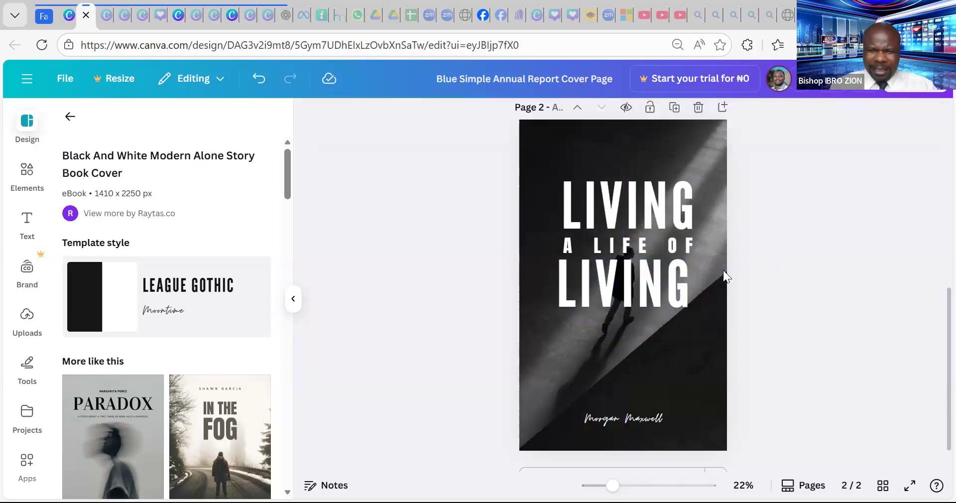
pyautogui.click(634, 240)
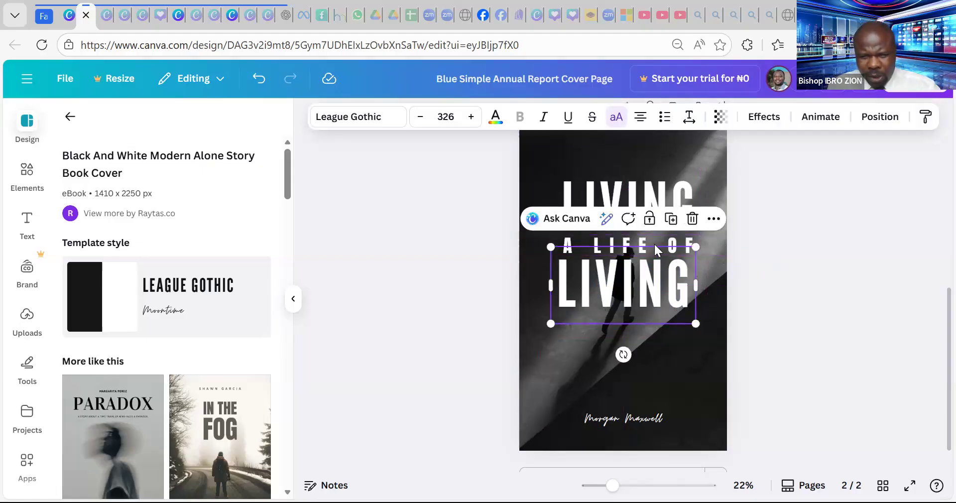
pyautogui.doubleClick(650, 272)
pyautogui.click(779, 252)
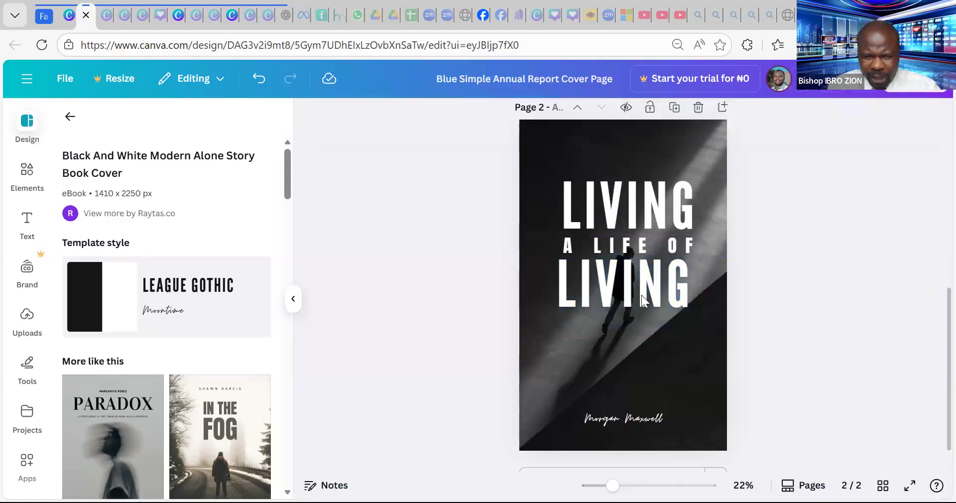
# - Nudge the author name slightly higher and delete the original top LIVING title
pyautogui.moveTo(628, 387); pyautogui.dragTo(632, 384)
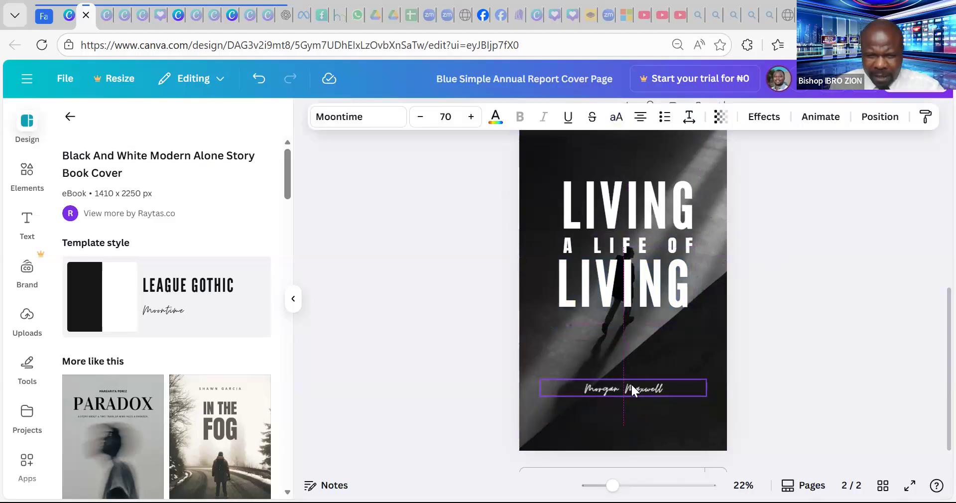
pyautogui.moveTo(674, 199); pyautogui.dragTo(662, 196)
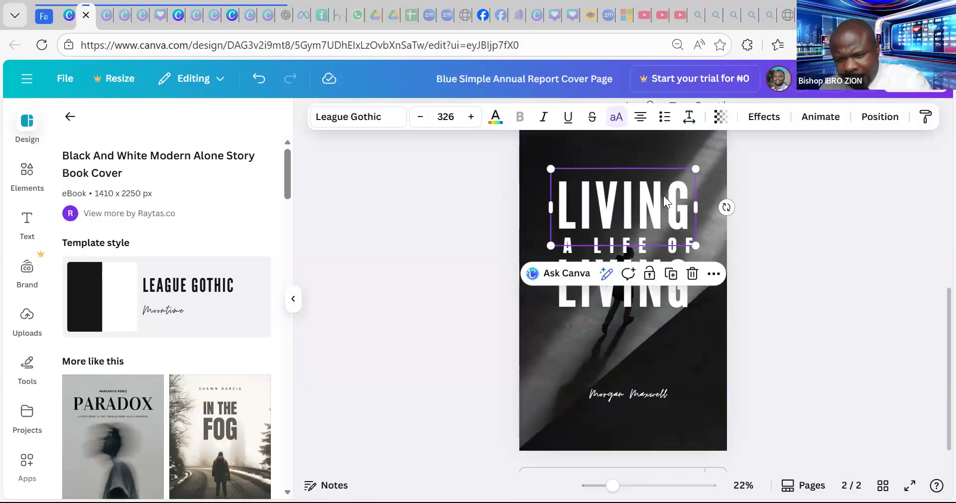
pyautogui.press('Delete')
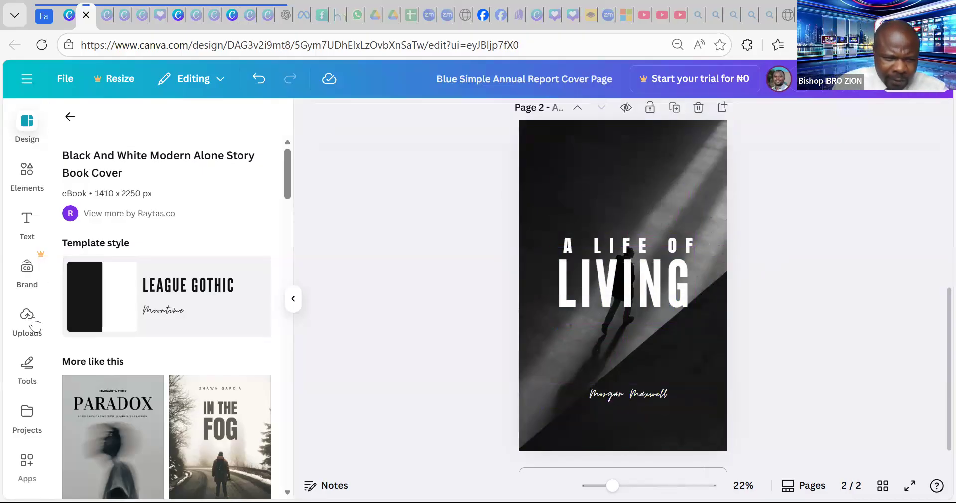
# - Add a new heading reading 'Living' above 'A LIFE OF', set in Fredoka
pyautogui.click(27, 222)
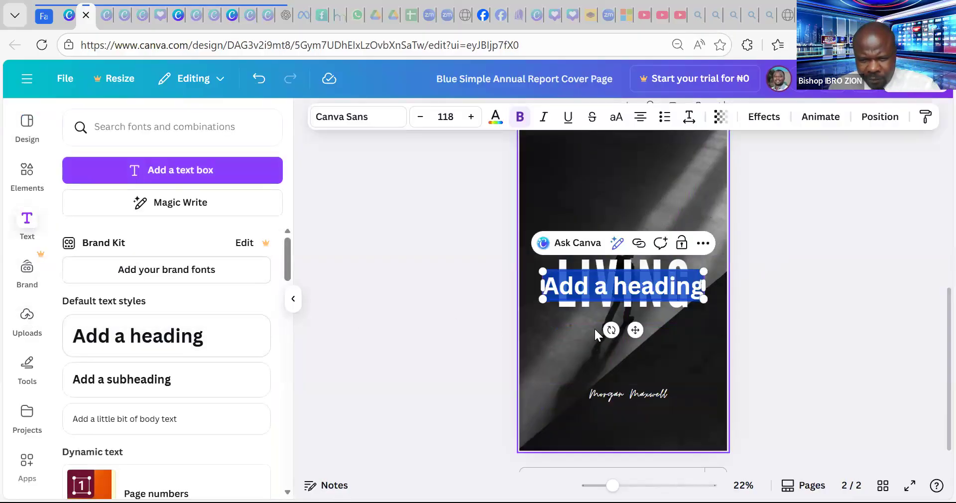
pyautogui.moveTo(631, 330); pyautogui.dragTo(628, 253)
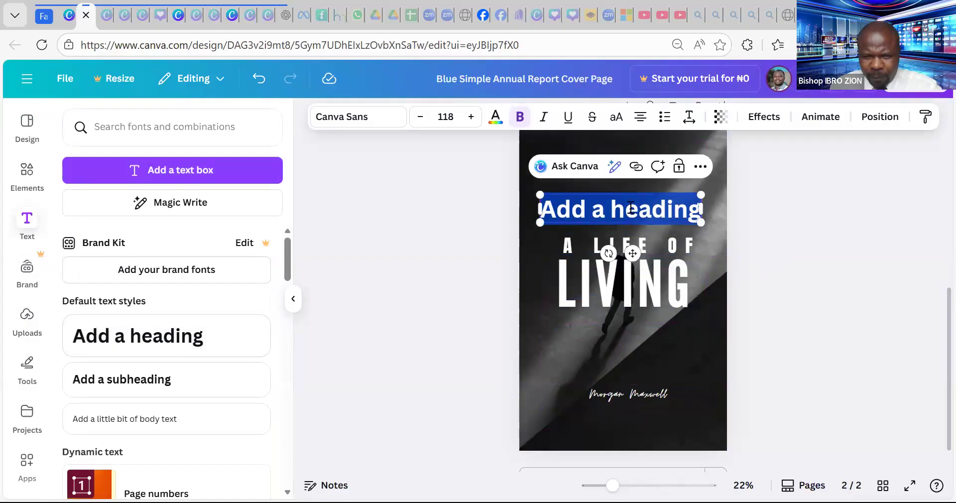
pyautogui.write('Living')
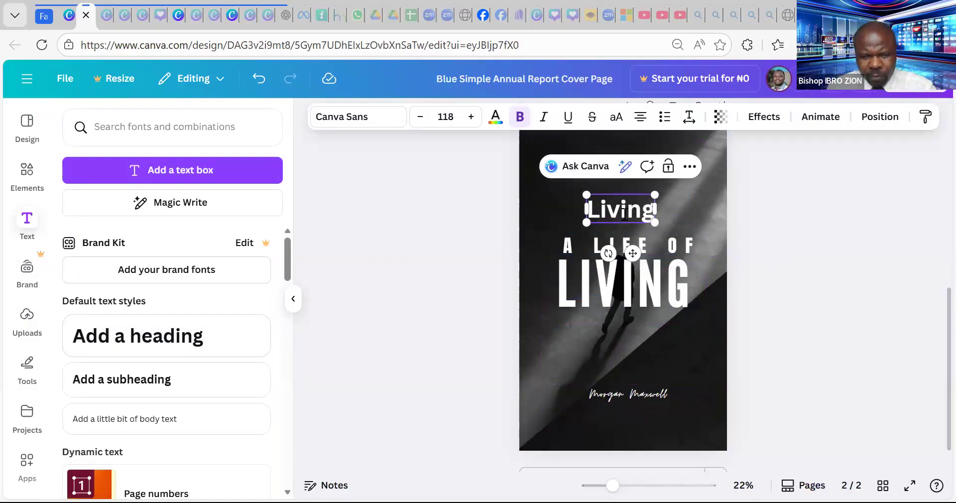
pyautogui.hotkey('ctrl', 'a')
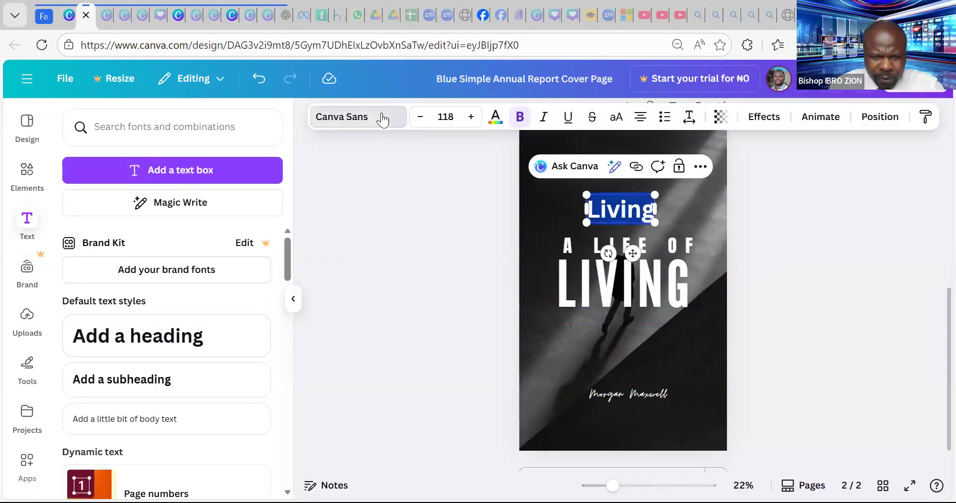
pyautogui.click(383, 118)
pyautogui.scroll(-10, 124, 355)
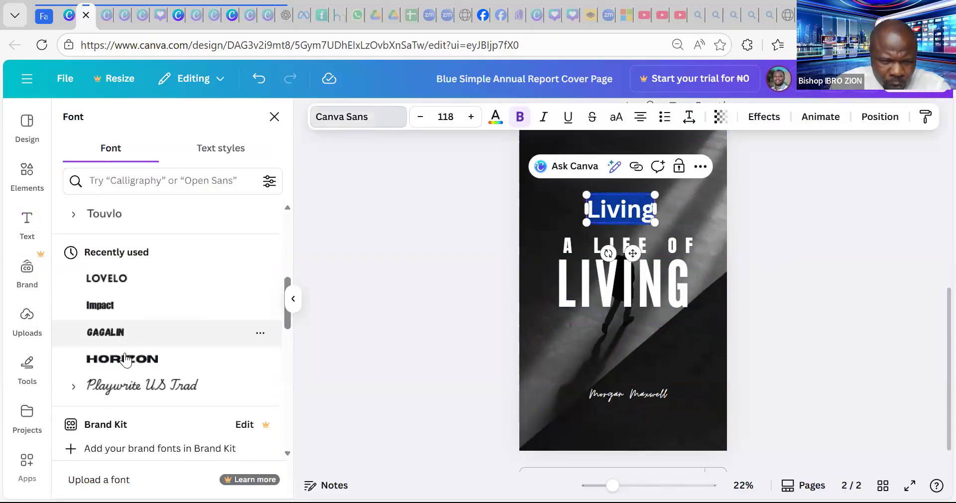
pyautogui.scroll(-12, 126, 355)
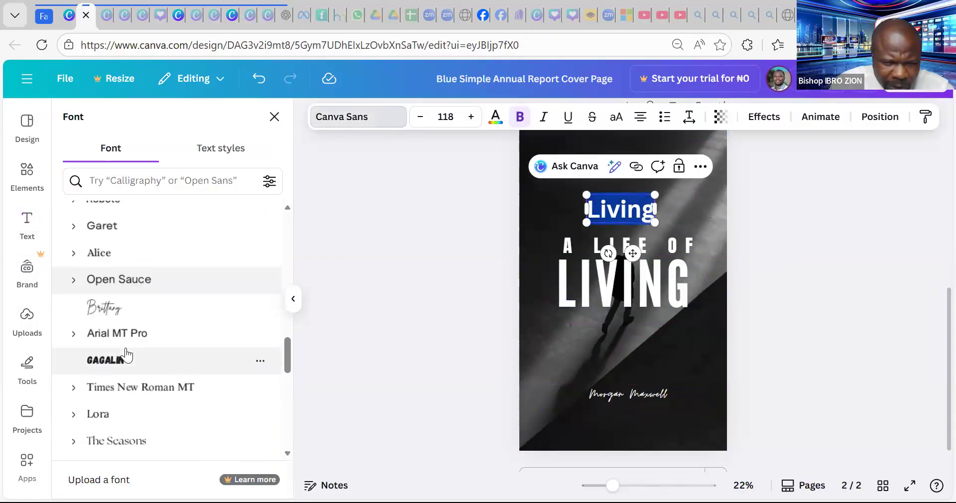
pyautogui.scroll(-3, 125, 356)
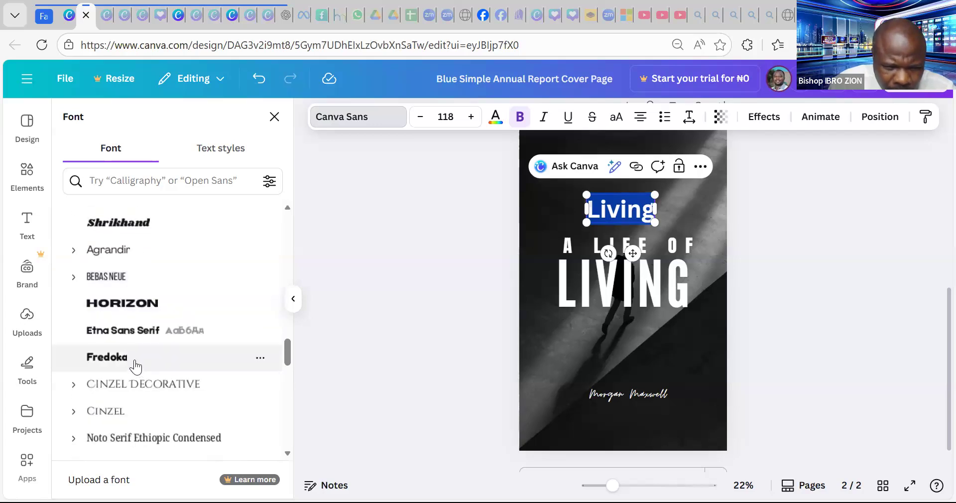
pyautogui.click(135, 363)
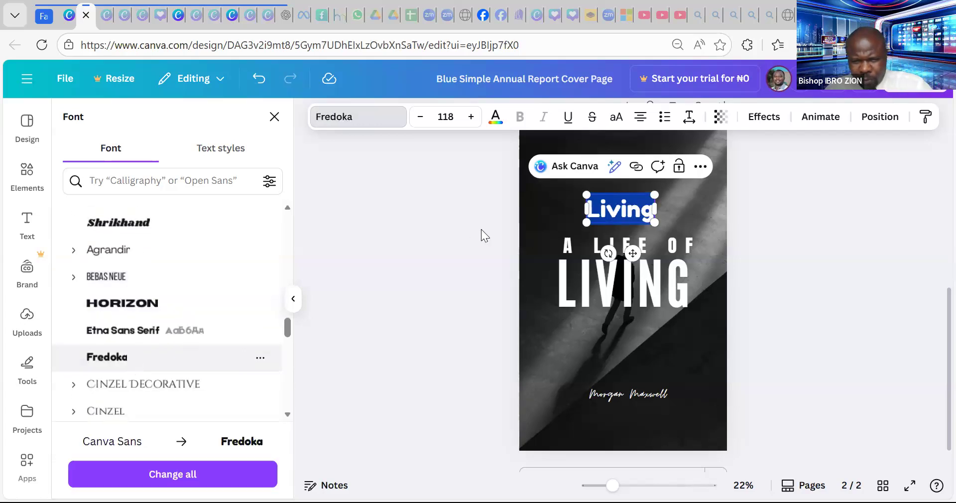
# - Enlarge the 'Living' heading to size 224 and centre it near the page top
pyautogui.moveTo(565, 189); pyautogui.dragTo(504, 164)
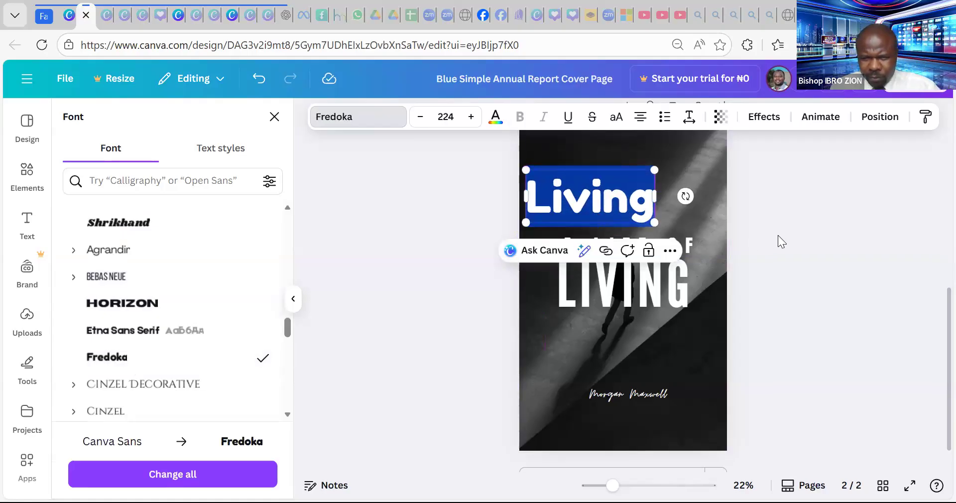
pyautogui.click(778, 235)
pyautogui.click(687, 208)
pyautogui.moveTo(640, 204); pyautogui.dragTo(665, 226)
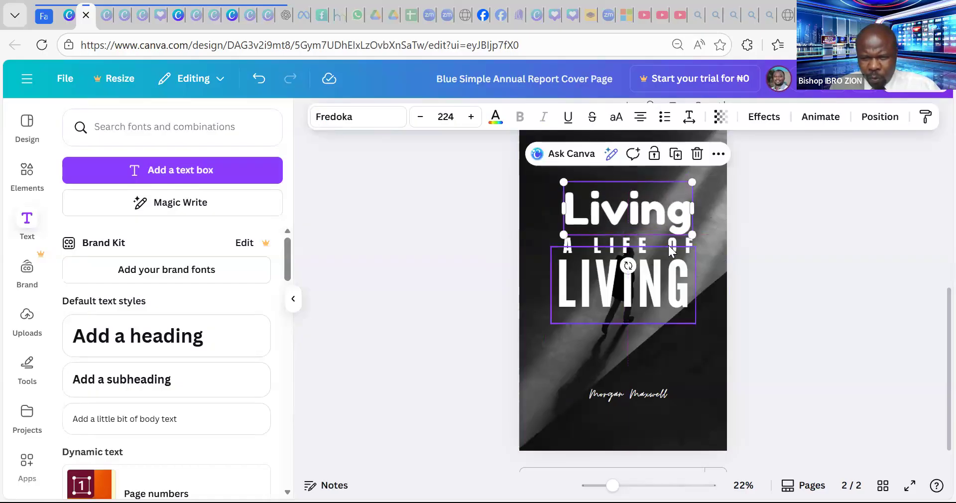
# - Move the LIVING title a little lower on the page
pyautogui.click(668, 245)
pyautogui.click(617, 238)
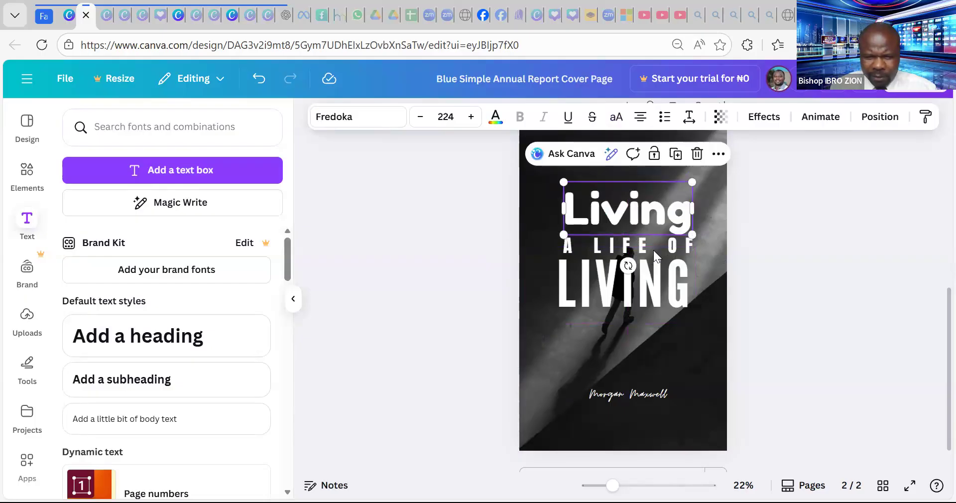
pyautogui.click(649, 240)
pyautogui.click(637, 238)
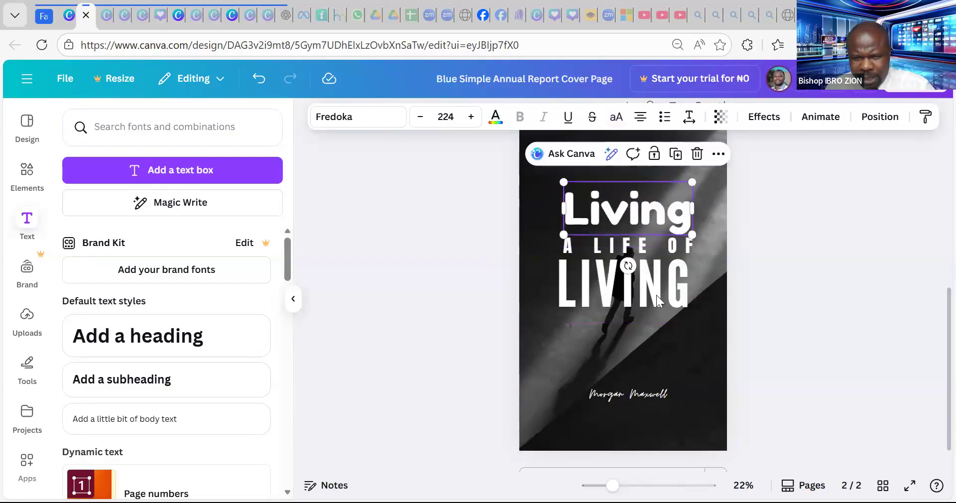
pyautogui.moveTo(650, 290); pyautogui.dragTo(650, 308)
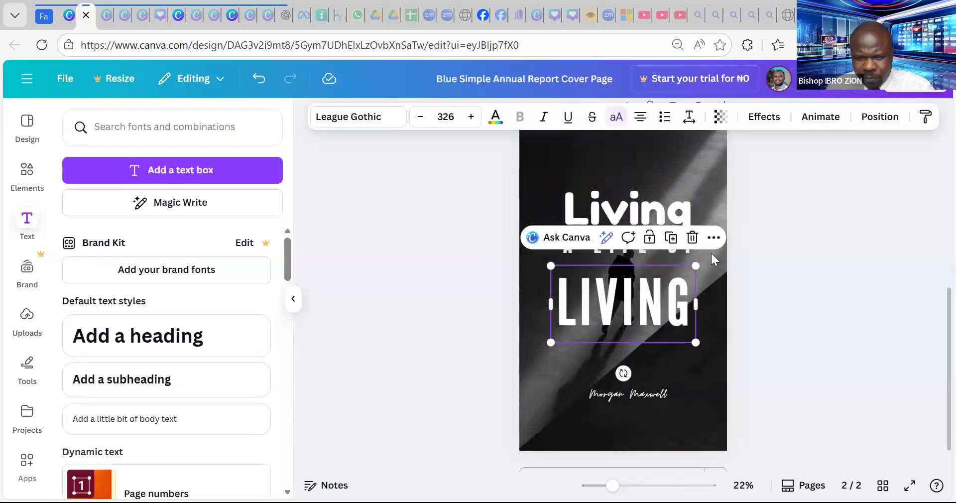
pyautogui.click(795, 246)
pyautogui.click(650, 240)
# - Replace the 'A LIFE OF' line with a new 'A life of' heading placed above LIVING
pyautogui.press('Delete')
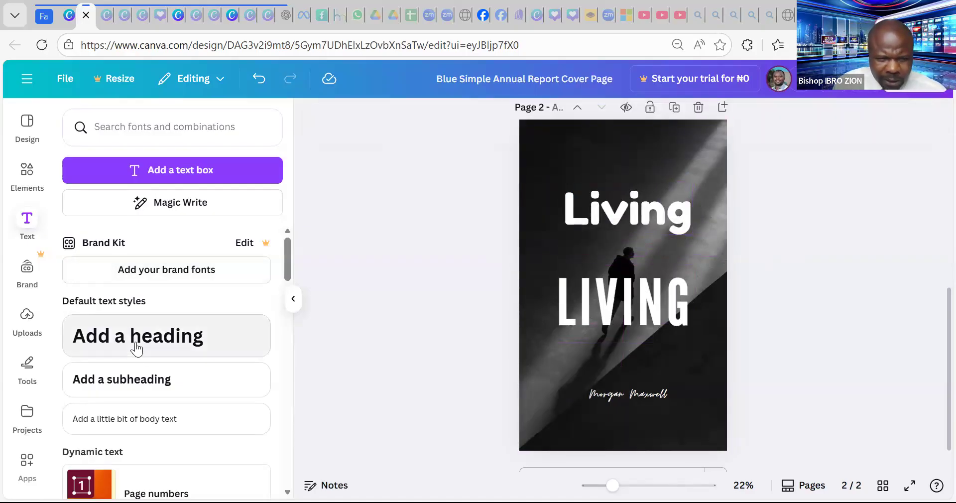
pyautogui.click(185, 337)
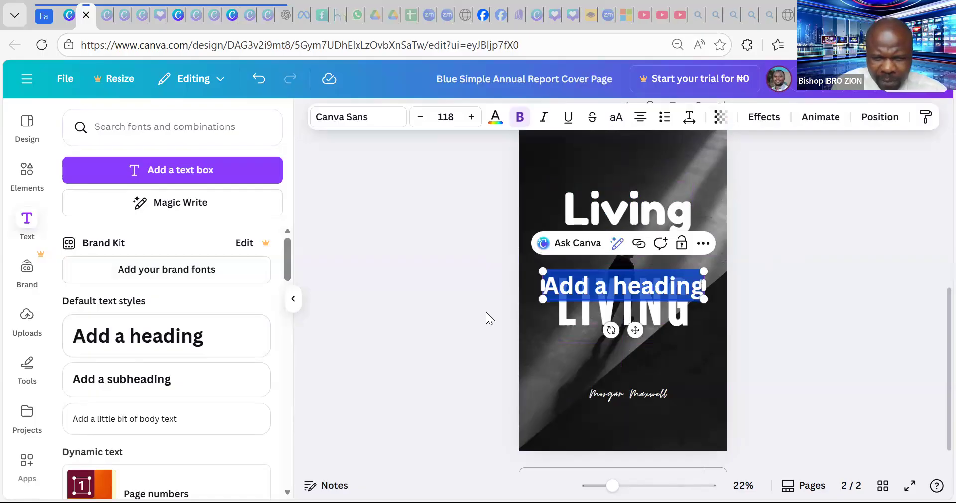
pyautogui.press('BackSpace')
pyautogui.write('A')
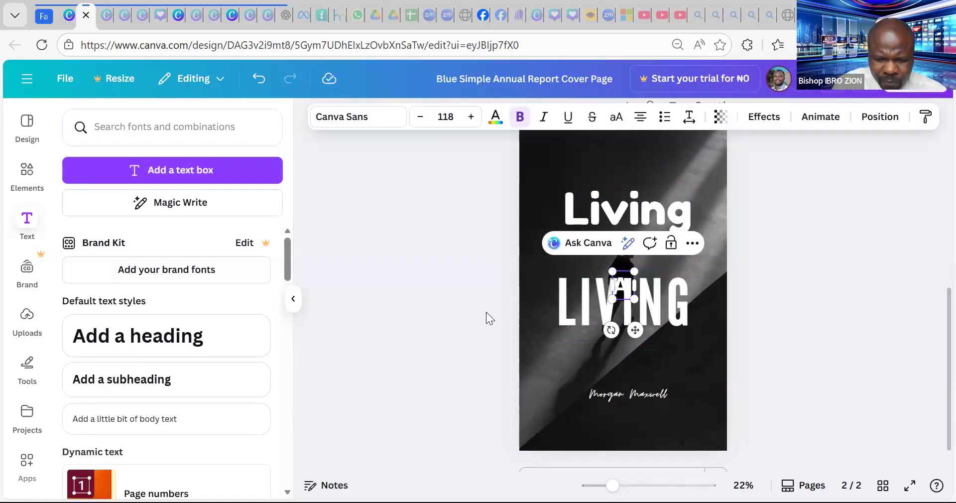
pyautogui.write(' life of ')
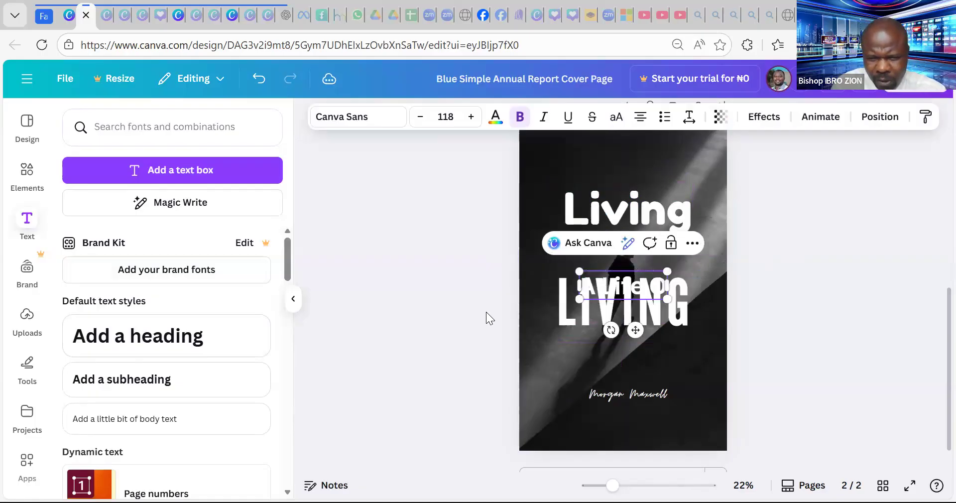
pyautogui.write('f')
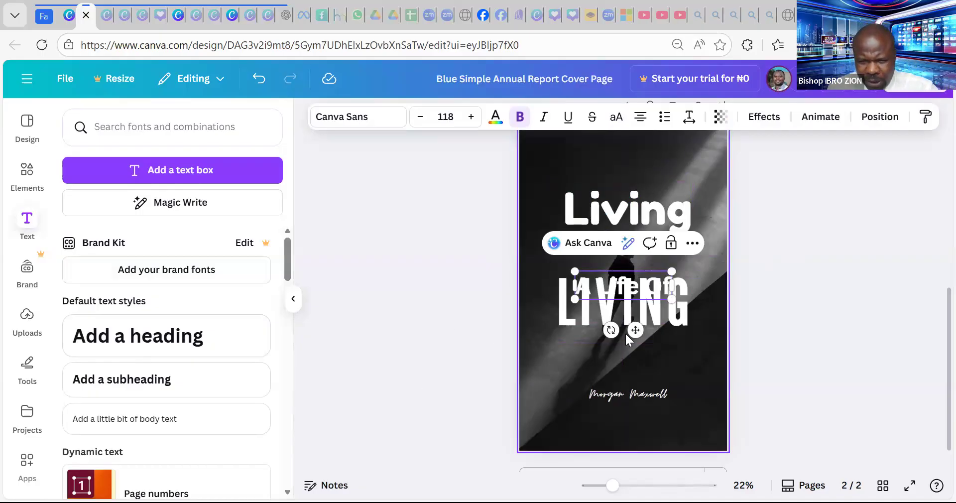
pyautogui.moveTo(635, 330); pyautogui.dragTo(634, 292)
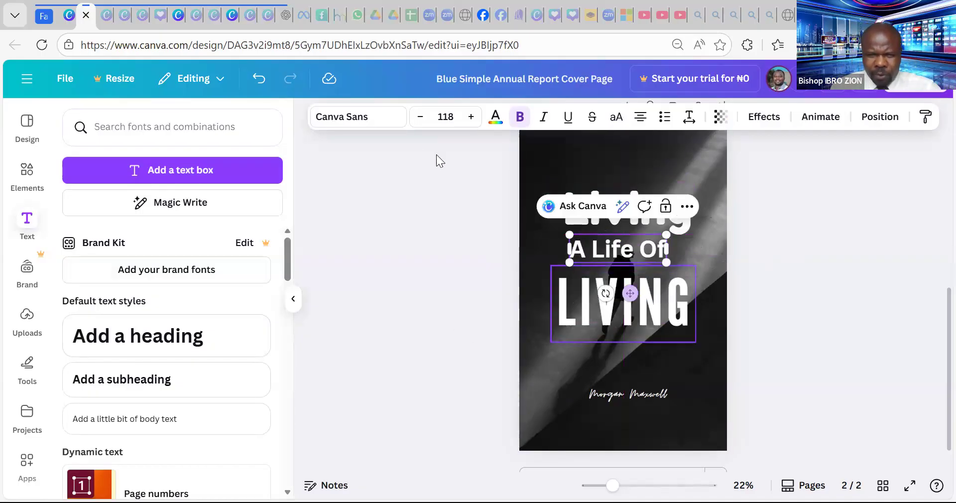
pyautogui.click(357, 120)
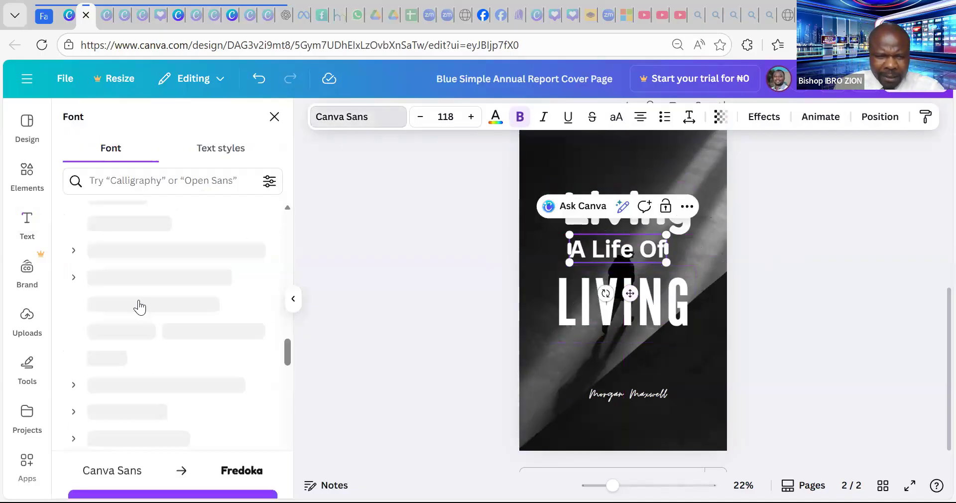
# - Try Canva Student Font, then set 'A Life Of' in Adlery Pro
pyautogui.scroll(-10, 180, 289)
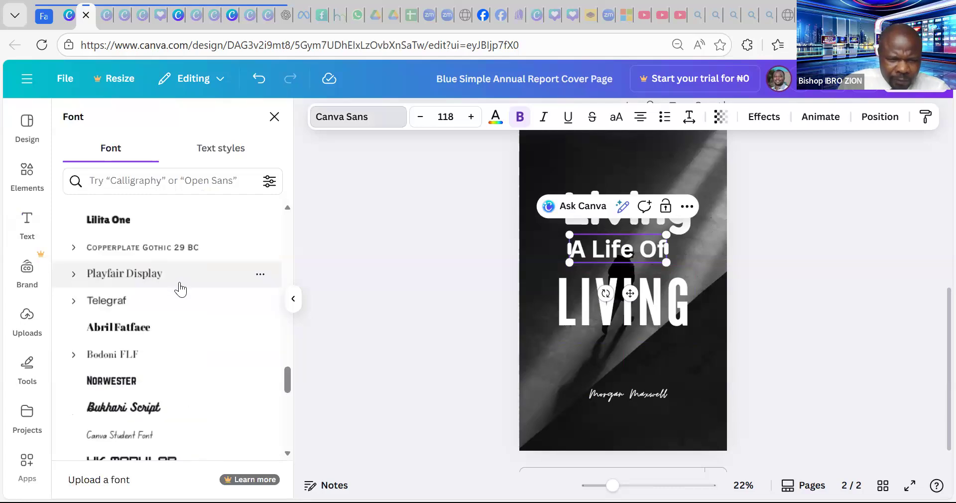
pyautogui.click(130, 214)
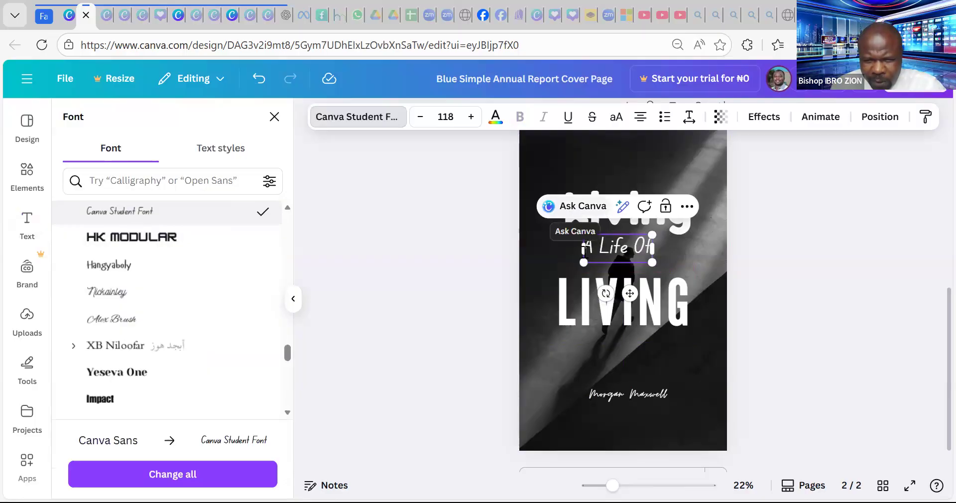
pyautogui.scroll(-1, 152, 312)
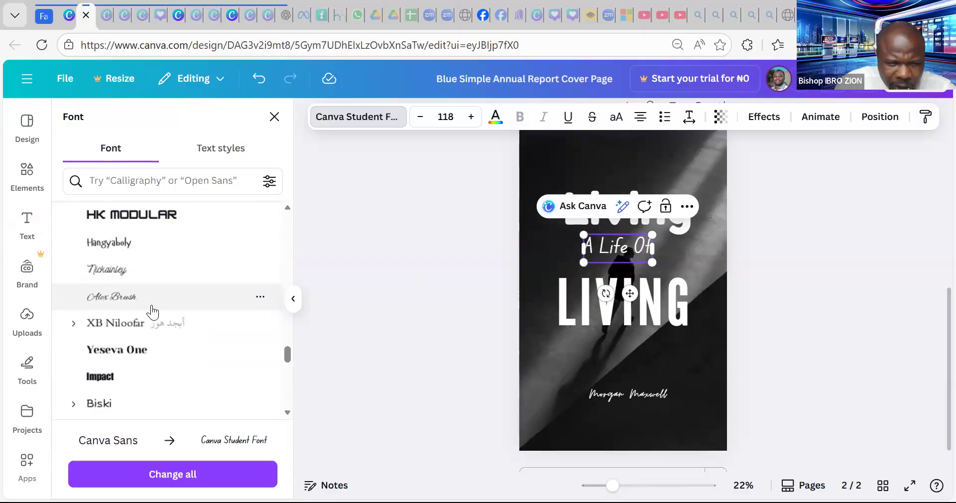
pyautogui.scroll(-10, 153, 312)
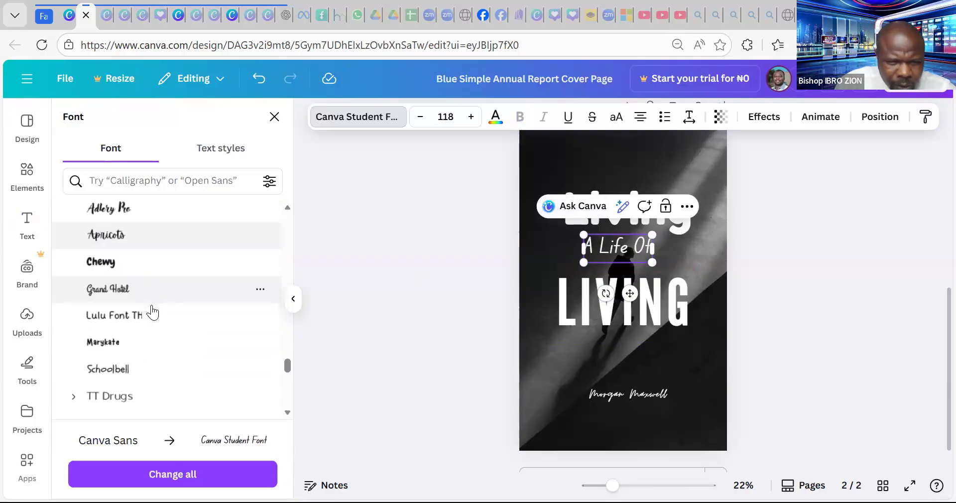
pyautogui.click(129, 207)
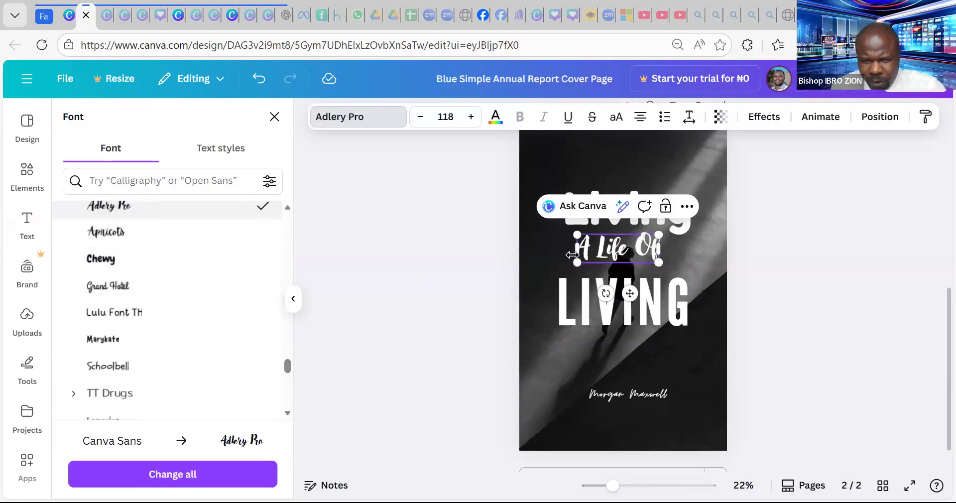
# - Enlarge 'A Life Of' and shift it slightly right and up between the titles
pyautogui.moveTo(556, 295); pyautogui.dragTo(539, 287)
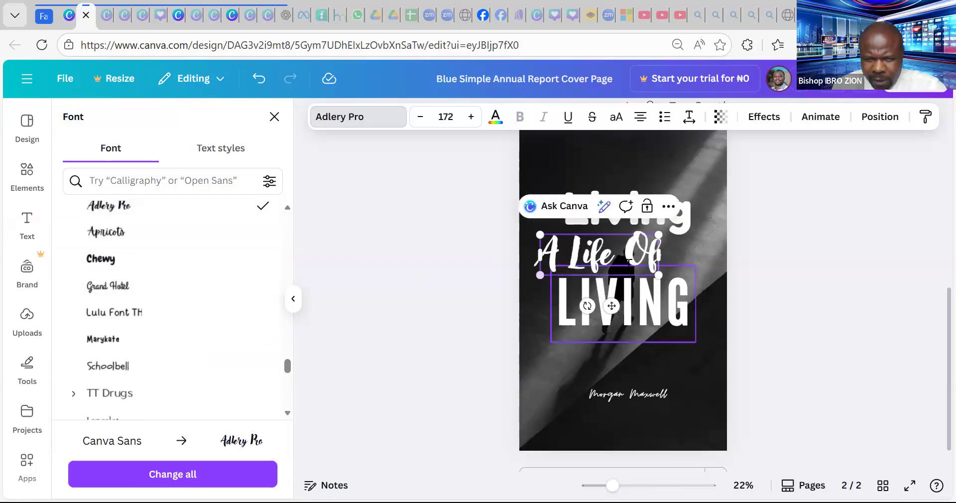
pyautogui.click(658, 258)
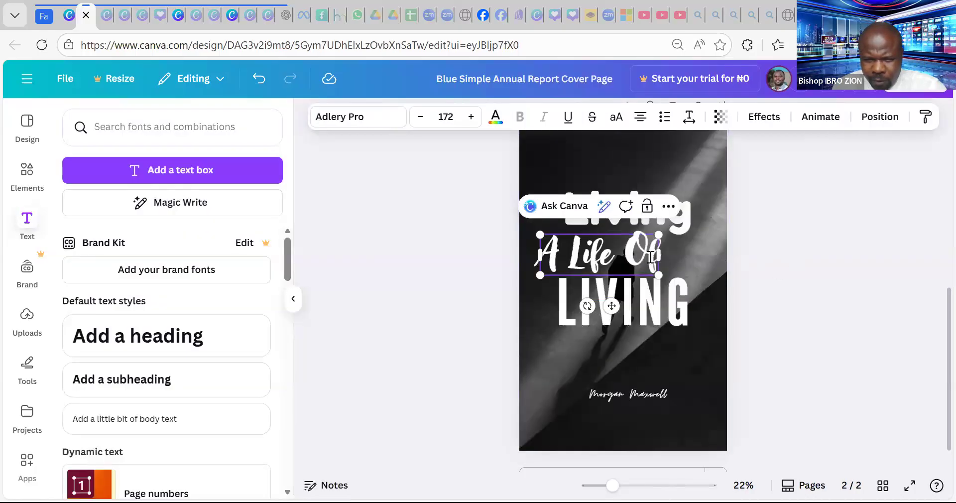
pyautogui.moveTo(660, 252); pyautogui.dragTo(683, 252)
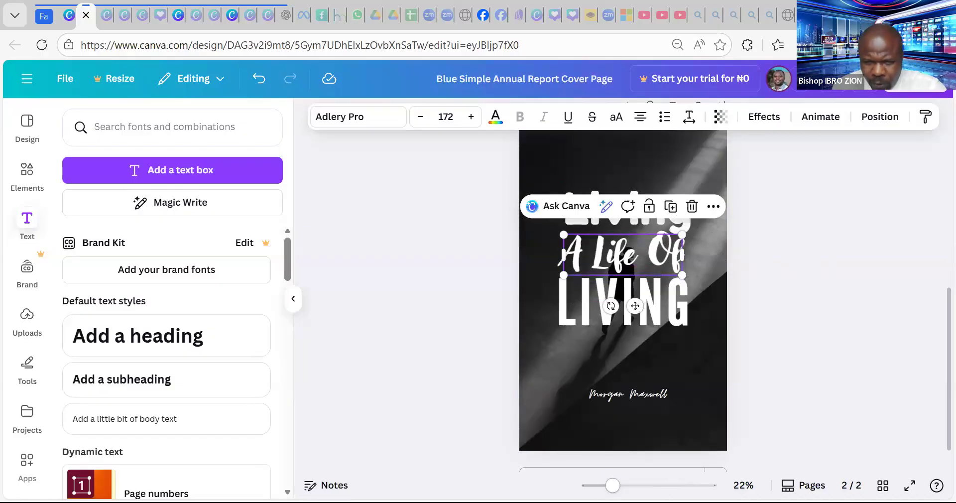
pyautogui.scroll(-1, 698, 343)
pyautogui.scroll(5, 698, 342)
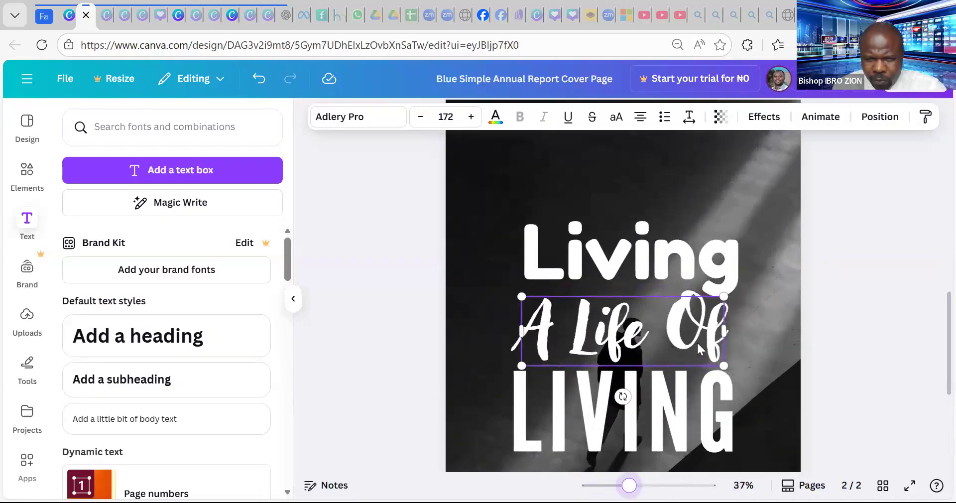
pyautogui.scroll(-3, 697, 341)
pyautogui.moveTo(693, 232); pyautogui.dragTo(693, 223)
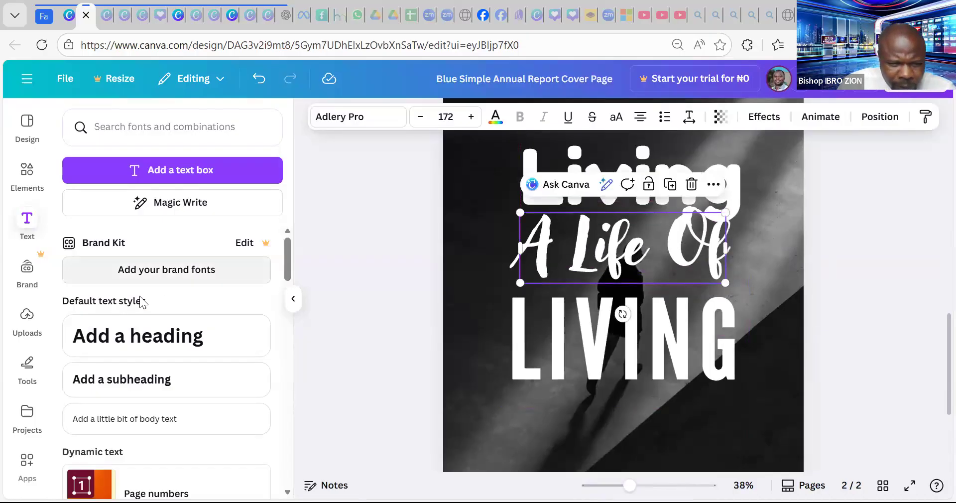
# - Switch 'A Life Of' to the Above the Beyond Script font at size 172
pyautogui.click(362, 127)
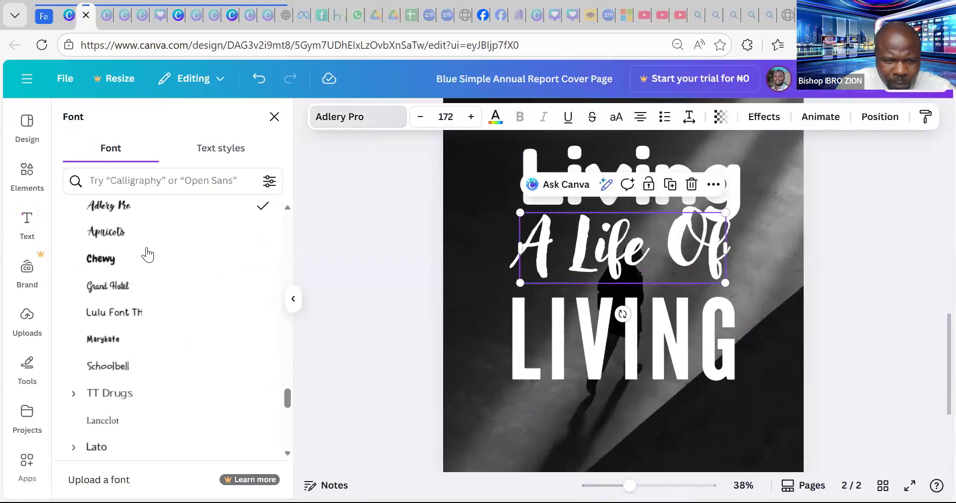
pyautogui.scroll(1, 141, 269)
pyautogui.scroll(-6, 149, 293)
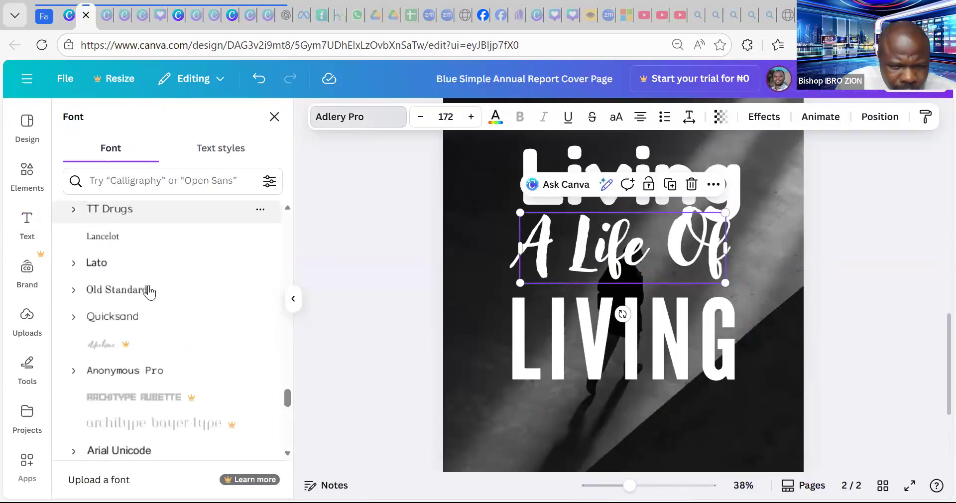
pyautogui.scroll(-10, 150, 292)
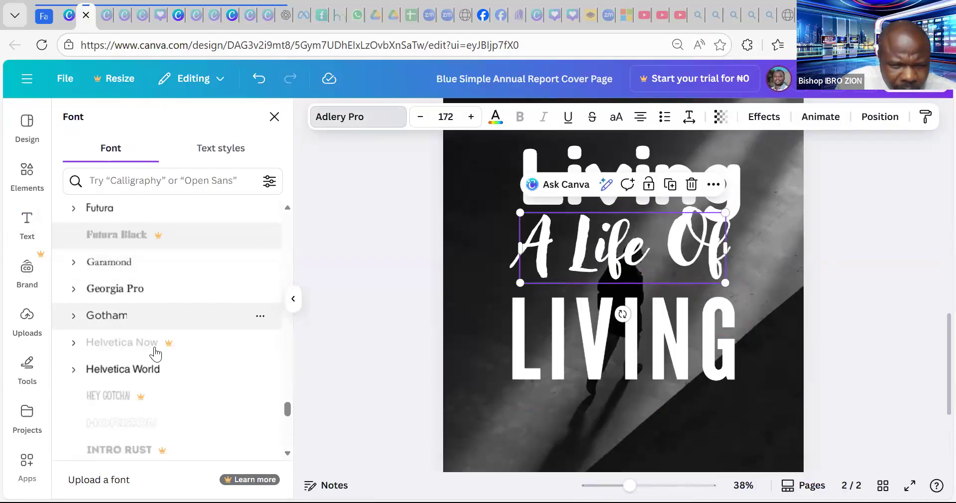
pyautogui.scroll(-10, 152, 343)
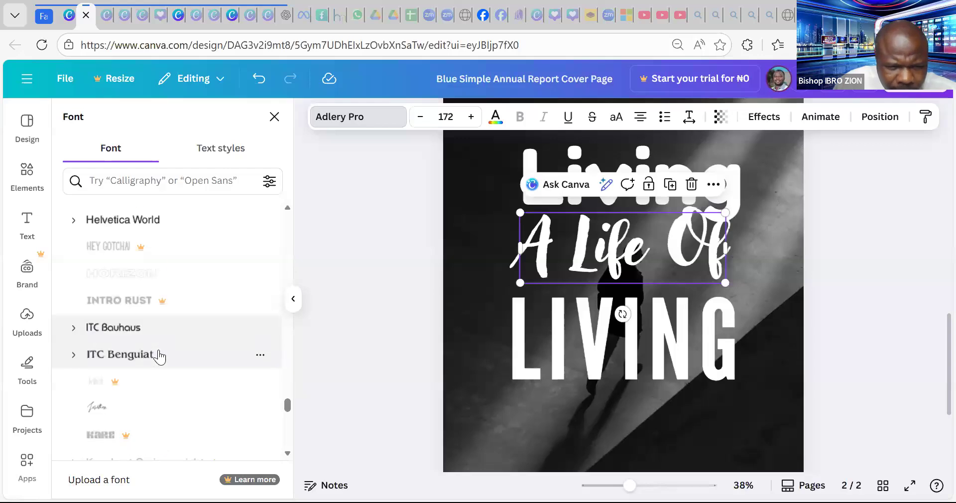
pyautogui.scroll(-3, 159, 348)
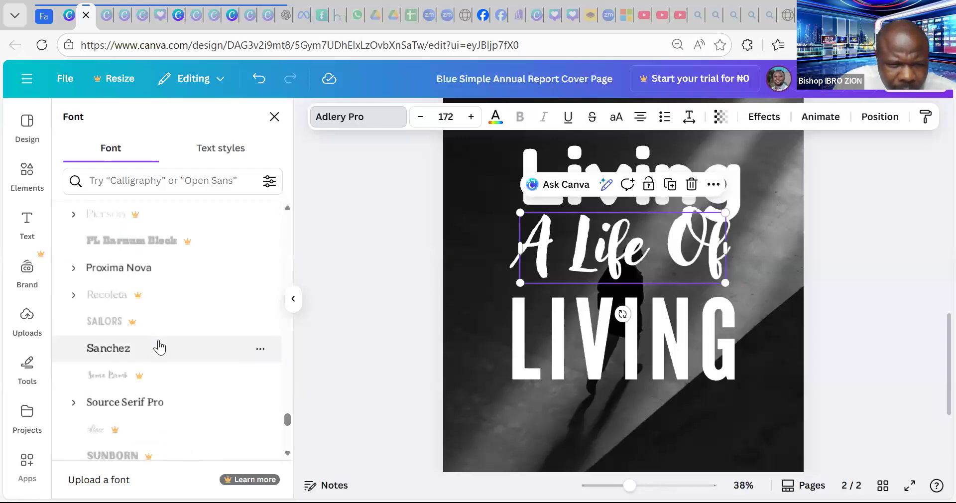
pyautogui.scroll(-7, 160, 347)
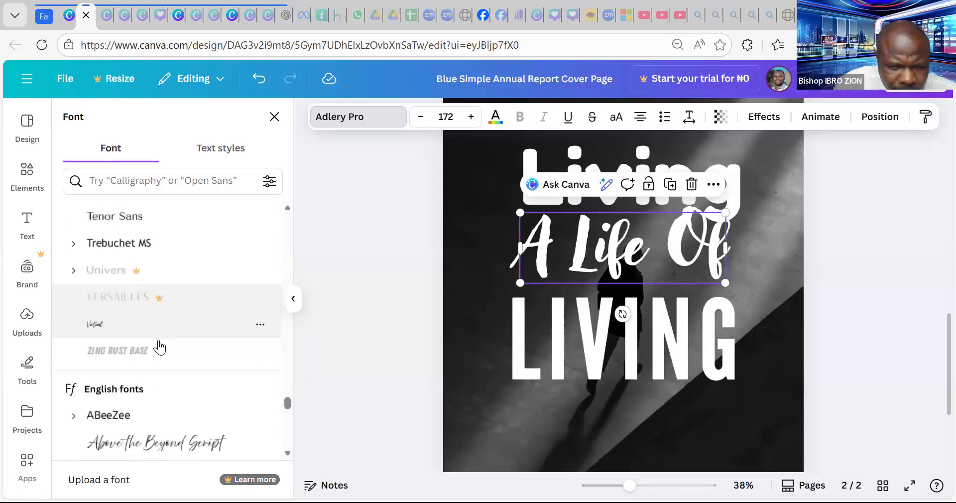
pyautogui.click(162, 348)
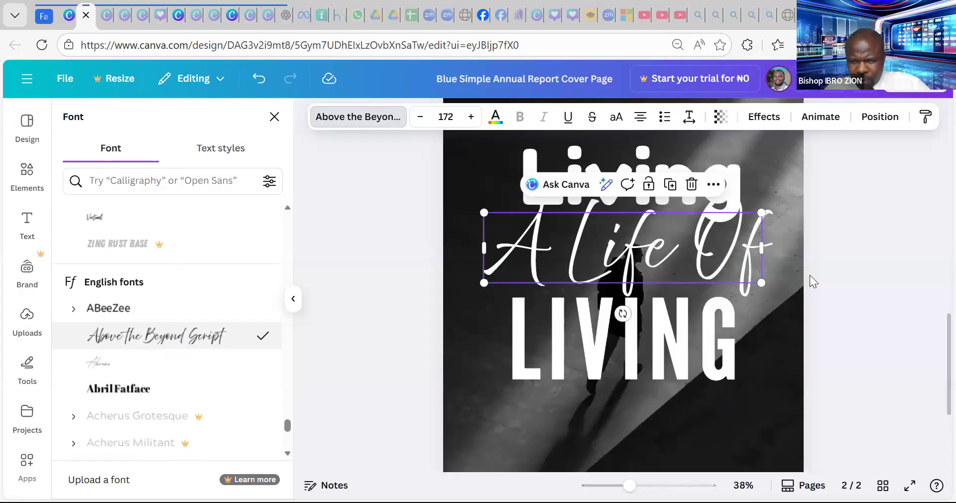
pyautogui.click(647, 329)
# - Retype LIVING as IMPACT on one widened line and delete the bottom author name
pyautogui.click(650, 326)
pyautogui.write('IMPACT')
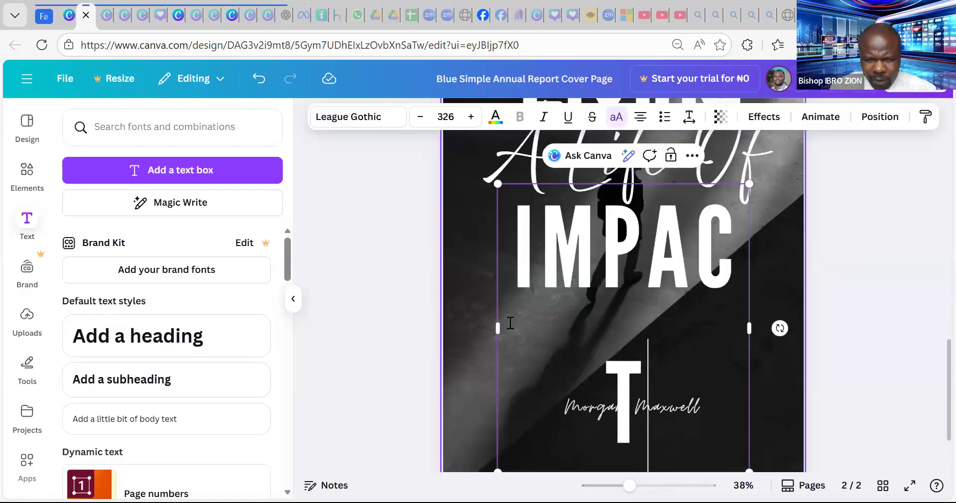
pyautogui.moveTo(488, 327); pyautogui.dragTo(465, 327)
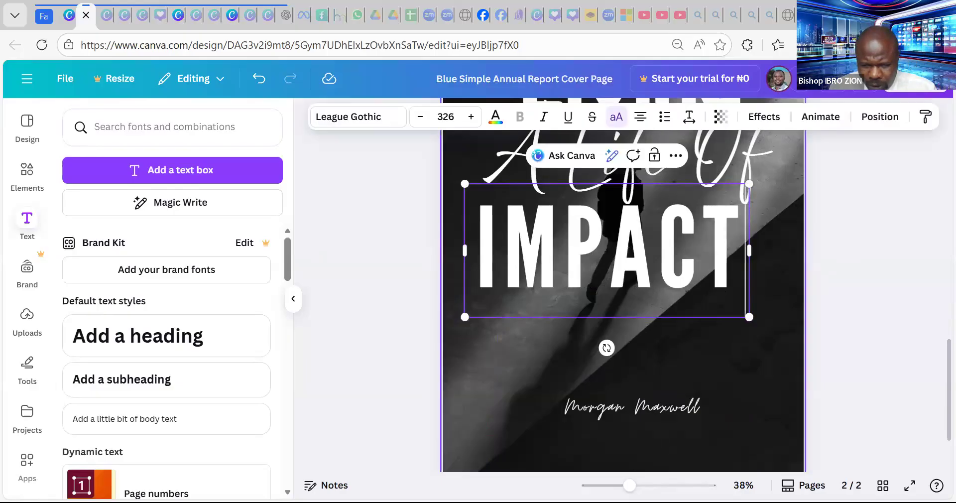
pyautogui.scroll(-3, 698, 360)
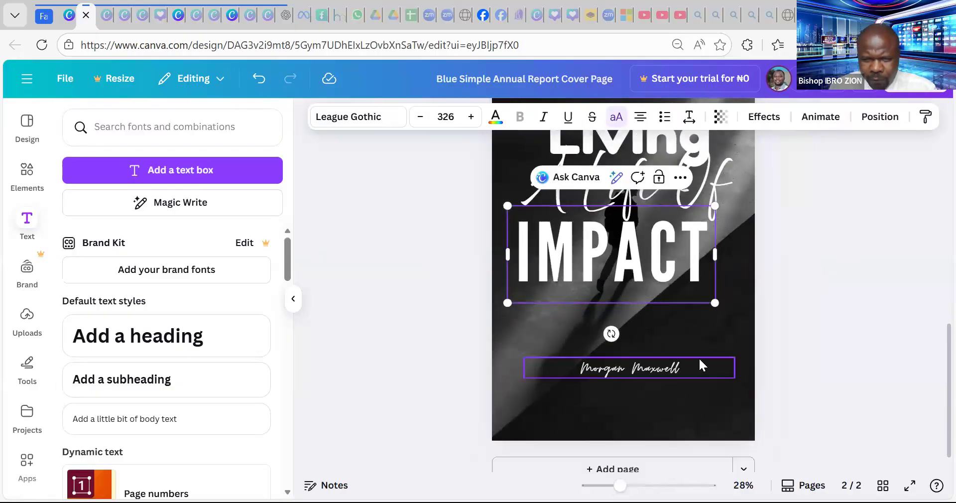
pyautogui.moveTo(655, 328); pyautogui.dragTo(673, 325)
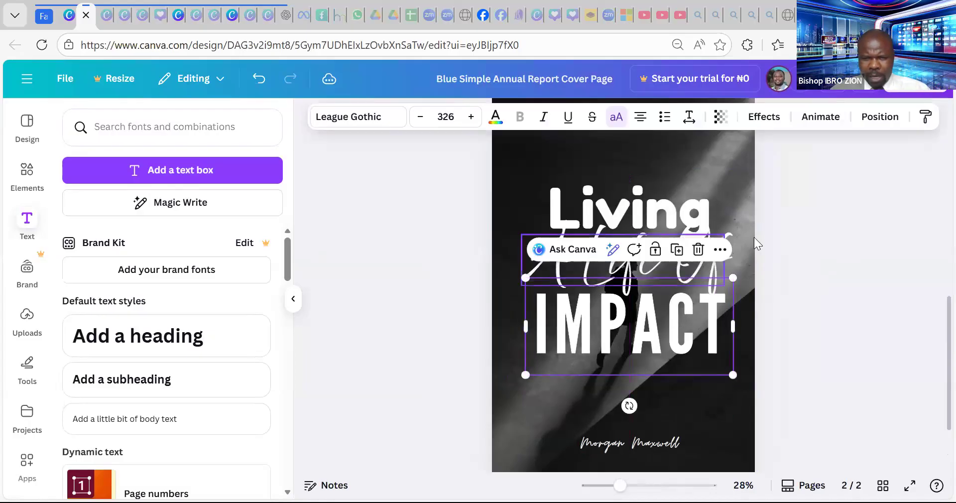
pyautogui.click(668, 443)
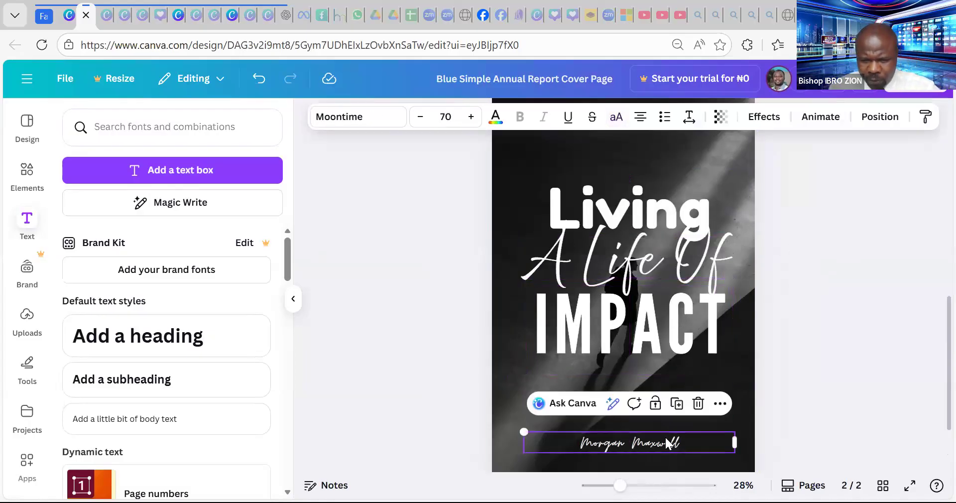
pyautogui.press('Delete')
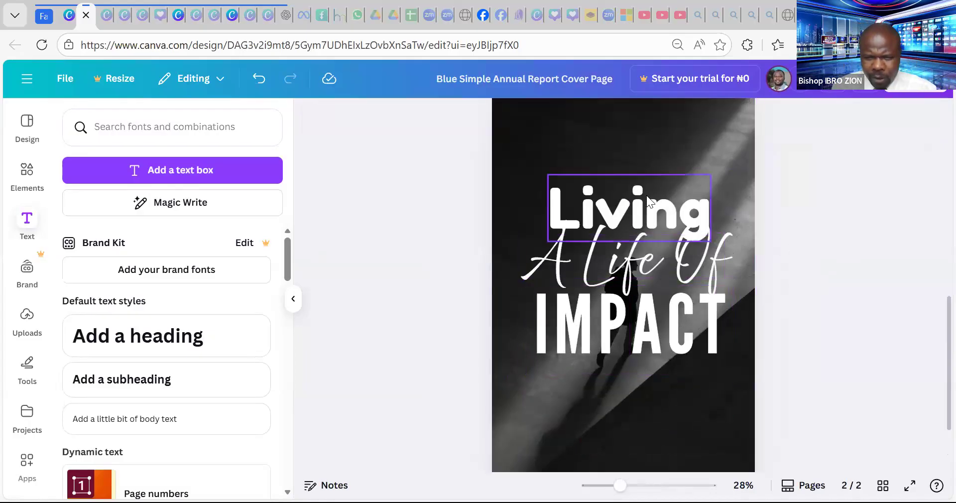
# - Copy the Fredoka 'Living' heading below IMPACT and shrink it to size 180
pyautogui.click(647, 195)
pyautogui.moveTo(646, 195); pyautogui.dragTo(650, 219)
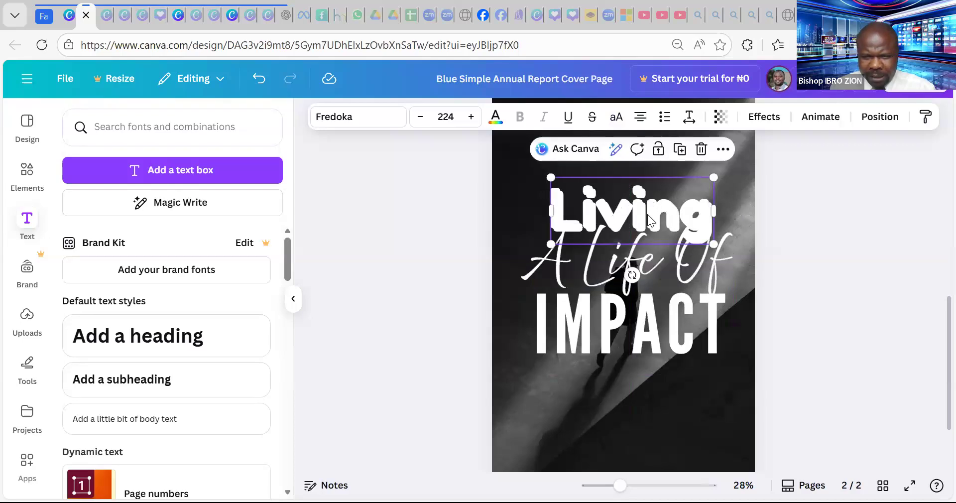
pyautogui.moveTo(657, 321); pyautogui.dragTo(641, 430)
pyautogui.doubleClick(642, 428)
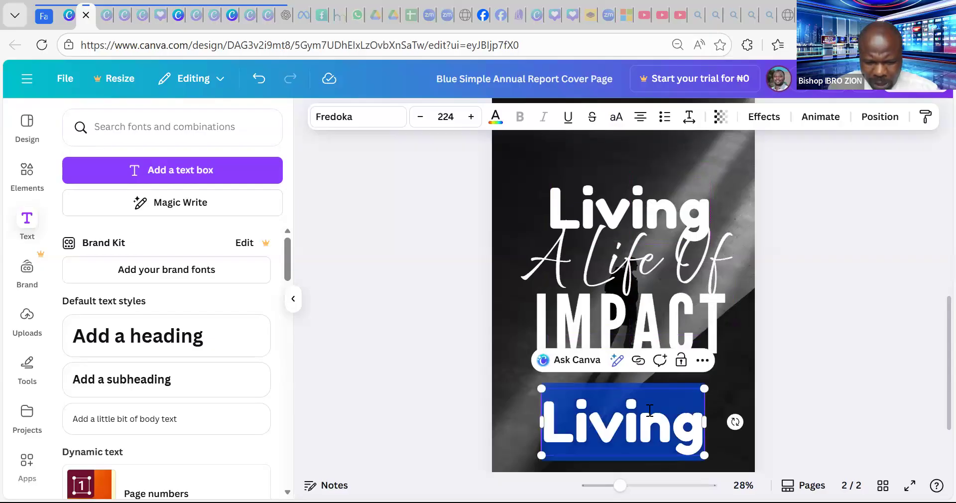
pyautogui.hotkey('ctrl', 'shift', ',')
pyautogui.hotkey('ctrl', 'shift', ',')
pyautogui.hotkey('ctrl', 'shift', ',')
pyautogui.hotkey('ctrl', 'shift', ',')
pyautogui.hotkey('ctrl', 'shift', ',')
pyautogui.hotkey('ctrl', 'shift', ',')
pyautogui.hotkey('ctrl', 'shift', ',')
pyautogui.hotkey('ctrl', 'shift', ',')
pyautogui.hotkey('ctrl', 'shift', ',')
pyautogui.hotkey('ctrl', 'shift', ',')
pyautogui.hotkey('ctrl', 'shift', ',')
pyautogui.hotkey('ctrl', 'shift', ',')
pyautogui.hotkey('ctrl', 'shift', ',')
pyautogui.hotkey('ctrl', 'shift', ',')
pyautogui.hotkey('ctrl', 'shift', ',')
pyautogui.hotkey('ctrl', 'shift', ',')
pyautogui.hotkey('ctrl', 'shift', ',')
pyautogui.hotkey('ctrl', 'shift', ',')
pyautogui.hotkey('ctrl', 'shift', ',')
pyautogui.hotkey('ctrl', 'shift', ',')
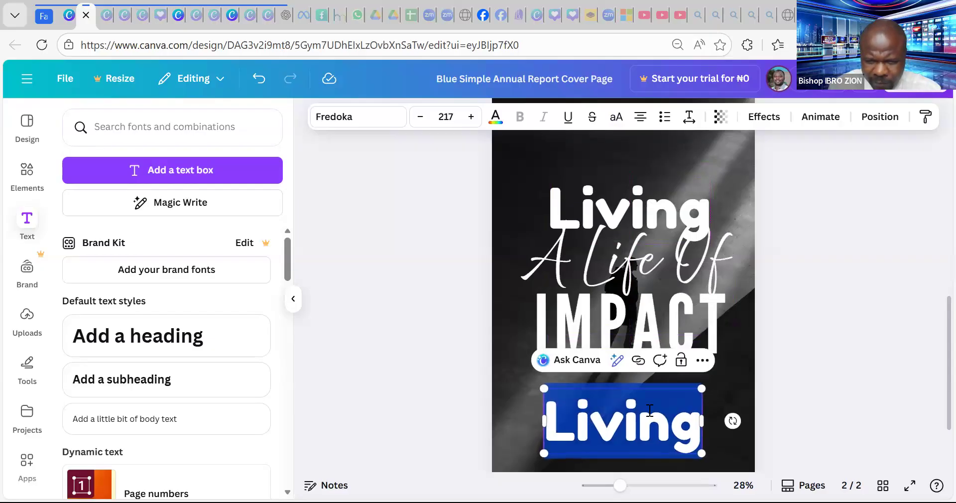
pyautogui.hotkey('ctrl', 'shift', ',')
pyautogui.hotkey('ctrl', 'shift', ',')
pyautogui.hotkey('ctrl', 'shift', ',')
pyautogui.hotkey('ctrl', 'shift', ',')
pyautogui.hotkey('ctrl', 'shift', ',')
pyautogui.hotkey('ctrl', 'shift', ',')
pyautogui.hotkey('ctrl', 'shift', ',')
pyautogui.hotkey('ctrl', 'shift', ',')
pyautogui.hotkey('ctrl', 'shift', ',')
pyautogui.hotkey('ctrl', 'shift', ',')
pyautogui.hotkey('ctrl', 'shift', ',')
pyautogui.hotkey('ctrl', 'shift', ',')
pyautogui.hotkey('ctrl', 'shift', ',')
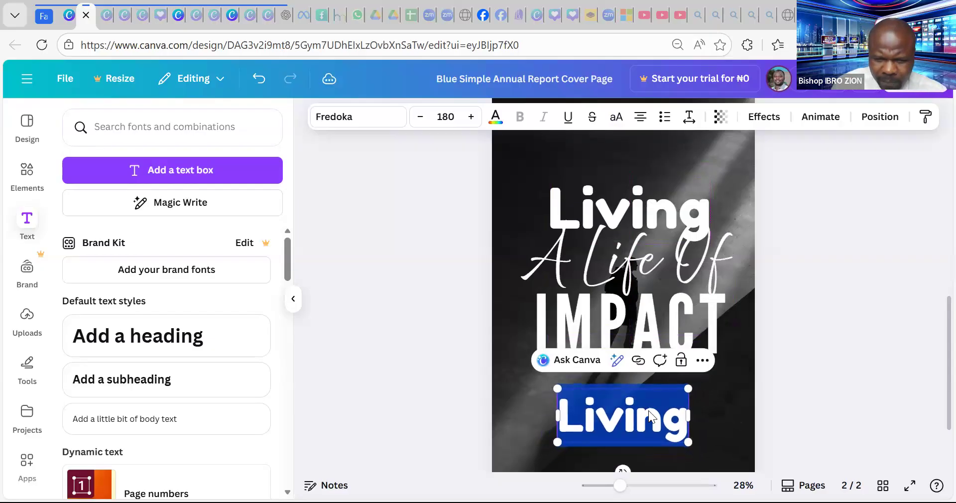
# - Replace the copy's text with the author's full name, shrink it to about 68.5, and centre it at the bottom
pyautogui.write('Pr')
pyautogui.press('BackSpace')
pyautogui.press('BackSpace')
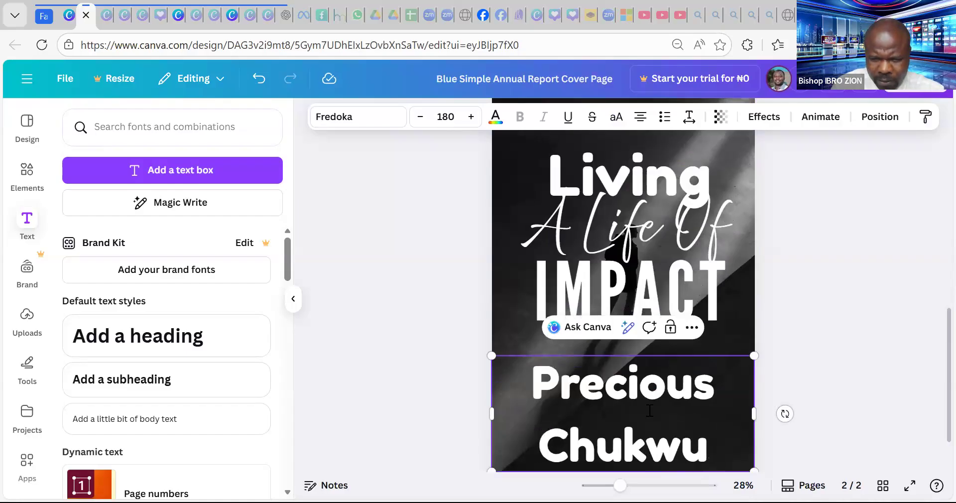
pyautogui.hotkey('ctrl', 'a')
pyautogui.hotkey('ctrl', 'shift', ',')
pyautogui.hotkey('ctrl', 'shift', ',')
pyautogui.hotkey('ctrl', 'shift', ',')
pyautogui.hotkey('ctrl', 'shift', ',')
pyautogui.hotkey('ctrl', 'shift', ',')
pyautogui.hotkey('ctrl', 'shift', ',')
pyautogui.hotkey('ctrl', 'shift', ',')
pyautogui.hotkey('ctrl', 'shift', ',')
pyautogui.hotkey('ctrl', 'shift', ',')
pyautogui.hotkey('ctrl', 'shift', ',')
pyautogui.hotkey('ctrl', 'shift', ',')
pyautogui.hotkey('ctrl', 'shift', ',')
pyautogui.hotkey('ctrl', 'shift', ',')
pyautogui.hotkey('ctrl', 'shift', ',')
pyautogui.hotkey('ctrl', 'shift', ',')
pyautogui.hotkey('ctrl', 'shift', ',')
pyautogui.hotkey('ctrl', 'shift', ',')
pyautogui.hotkey('ctrl', 'shift', ',')
pyautogui.hotkey('ctrl', 'shift', ',')
pyautogui.hotkey('ctrl', 'shift', ',')
pyautogui.hotkey('ctrl', 'shift', ',')
pyautogui.hotkey('ctrl', 'shift', ',')
pyautogui.hotkey('ctrl', 'shift', ',')
pyautogui.hotkey('ctrl', 'shift', ',')
pyautogui.hotkey('ctrl', 'shift', ',')
pyautogui.hotkey('ctrl', 'shift', ',')
pyautogui.hotkey('ctrl', 'shift', ',')
pyautogui.hotkey('ctrl', 'shift', ',')
pyautogui.hotkey('ctrl', 'shift', ',')
pyautogui.hotkey('ctrl', 'shift', ',')
pyautogui.hotkey('ctrl', 'shift', ',')
pyautogui.hotkey('ctrl', 'shift', ',')
pyautogui.hotkey('ctrl', 'shift', ',')
pyautogui.hotkey('ctrl', 'shift', ',')
pyautogui.hotkey('ctrl', 'shift', ',')
pyautogui.hotkey('ctrl', 'shift', ',')
pyautogui.hotkey('ctrl', 'shift', ',')
pyautogui.hotkey('ctrl', 'shift', ',')
pyautogui.hotkey('ctrl', 'shift', ',')
pyautogui.hotkey('ctrl', 'shift', ',')
pyautogui.hotkey('ctrl', 'shift', ',')
pyautogui.hotkey('ctrl', 'shift', ',')
pyautogui.hotkey('ctrl', 'shift', ',')
pyautogui.hotkey('ctrl', 'shift', ',')
pyautogui.hotkey('ctrl', 'shift', ',')
pyautogui.hotkey('ctrl', 'shift', ',')
pyautogui.hotkey('ctrl', 'shift', ',')
pyautogui.hotkey('ctrl', 'shift', ',')
pyautogui.hotkey('ctrl', 'shift', ',')
pyautogui.hotkey('ctrl', 'shift', ',')
pyautogui.hotkey('ctrl', 'shift', ',')
pyautogui.hotkey('ctrl', 'shift', ',')
pyautogui.hotkey('ctrl', 'shift', ',')
pyautogui.hotkey('ctrl', 'shift', ',')
pyautogui.hotkey('ctrl', 'shift', ',')
pyautogui.hotkey('ctrl', 'shift', ',')
pyautogui.hotkey('ctrl', 'shift', ',')
pyautogui.hotkey('ctrl', 'shift', ',')
pyautogui.hotkey('ctrl', 'shift', ',')
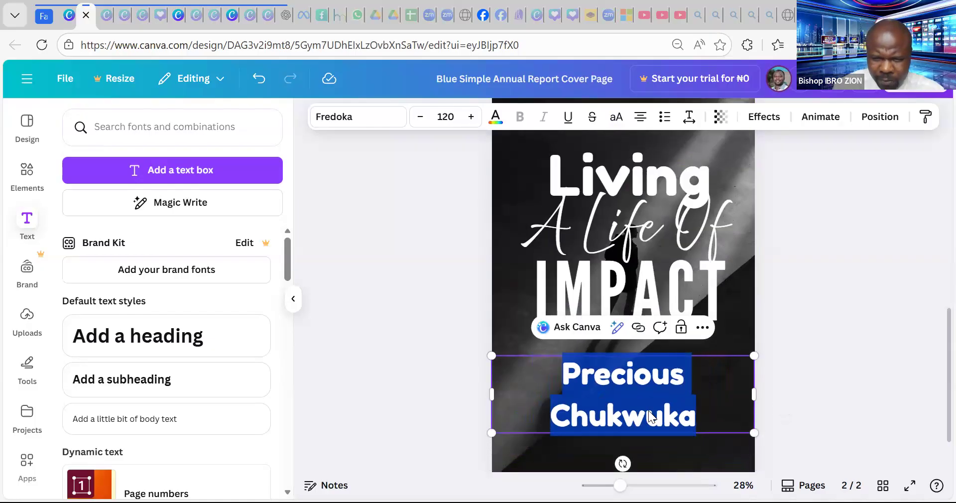
pyautogui.hotkey('ctrl', 'shift', ',')
pyautogui.hotkey('ctrl', 'shift', ',')
pyautogui.hotkey('ctrl', 'shift', ',')
pyautogui.hotkey('ctrl', 'shift', ',')
pyautogui.hotkey('ctrl', 'shift', ',')
pyautogui.hotkey('ctrl', 'shift', ',')
pyautogui.hotkey('ctrl', 'shift', ',')
pyautogui.hotkey('ctrl', 'shift', ',')
pyautogui.hotkey('ctrl', 'shift', ',')
pyautogui.hotkey('ctrl', 'shift', ',')
pyautogui.hotkey('ctrl', 'shift', ',')
pyautogui.hotkey('ctrl', 'shift', ',')
pyautogui.hotkey('ctrl', 'shift', ',')
pyautogui.hotkey('ctrl', 'shift', ',')
pyautogui.hotkey('ctrl', 'shift', ',')
pyautogui.hotkey('ctrl', 'shift', ',')
pyautogui.hotkey('ctrl', 'shift', ',')
pyautogui.hotkey('ctrl', 'shift', ',')
pyautogui.hotkey('ctrl', 'shift', ',')
pyautogui.hotkey('ctrl', 'shift', ',')
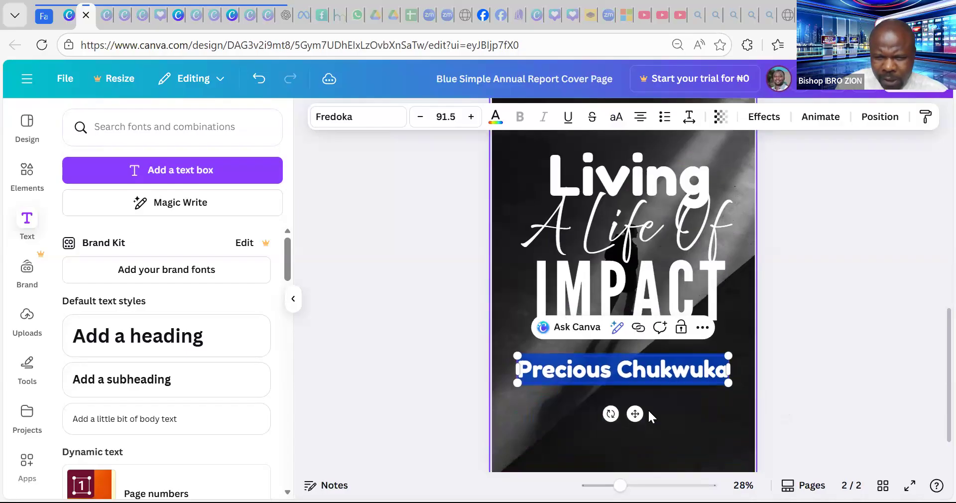
pyautogui.hotkey('ctrl', 'shift', ',')
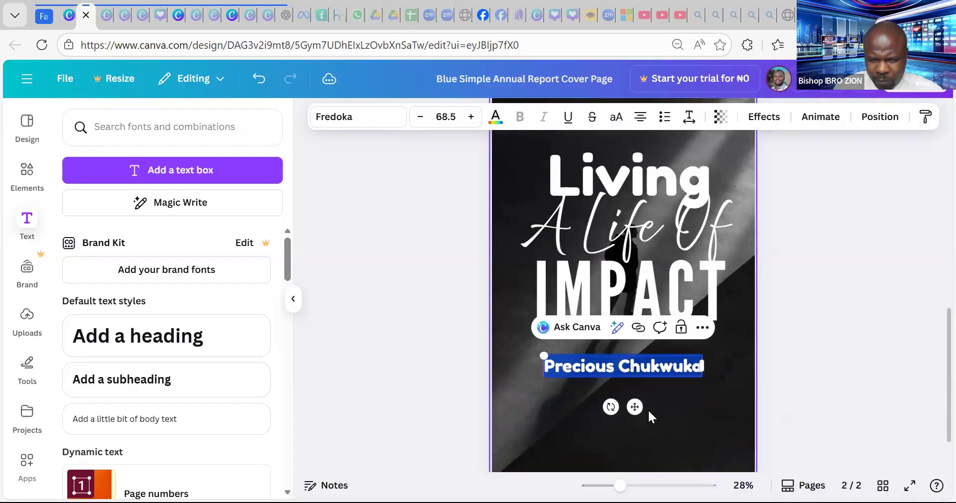
pyautogui.moveTo(634, 407); pyautogui.dragTo(634, 454)
pyautogui.click(830, 304)
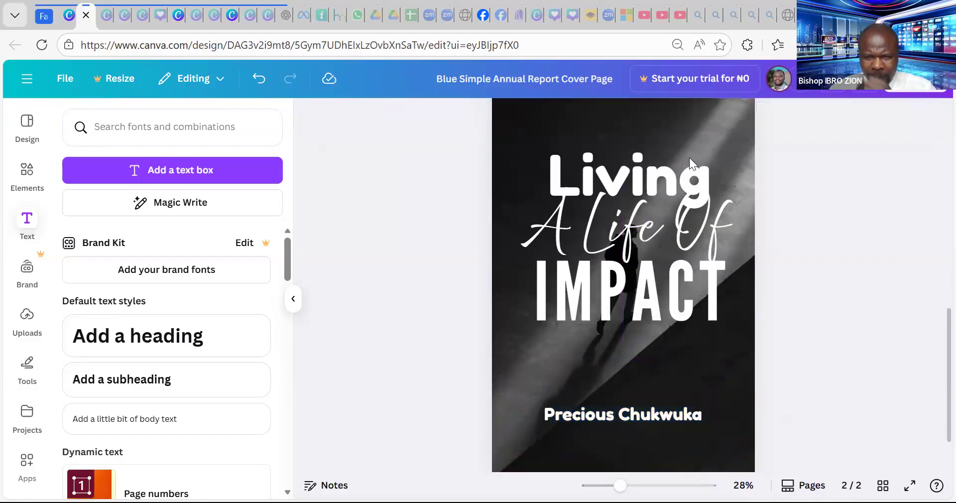
# - Set the IMPACT text colour to bright red
pyautogui.click(657, 177)
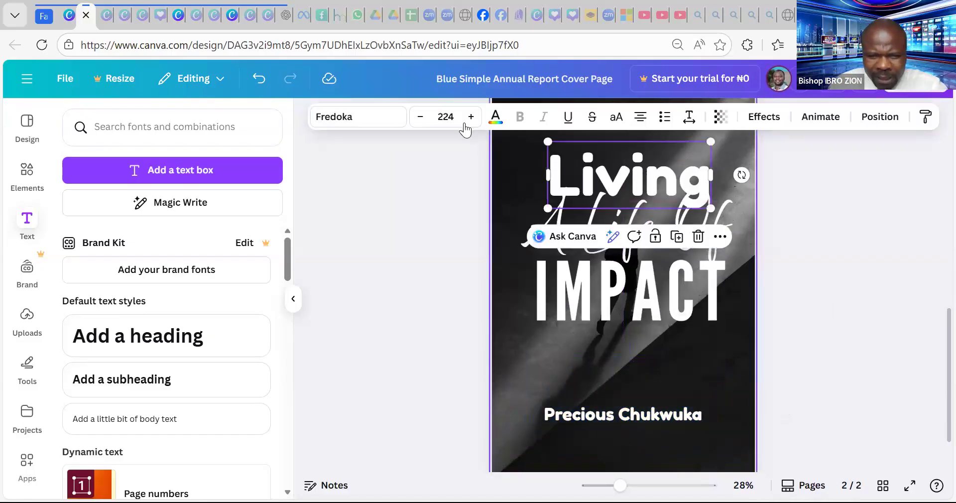
pyautogui.click(495, 118)
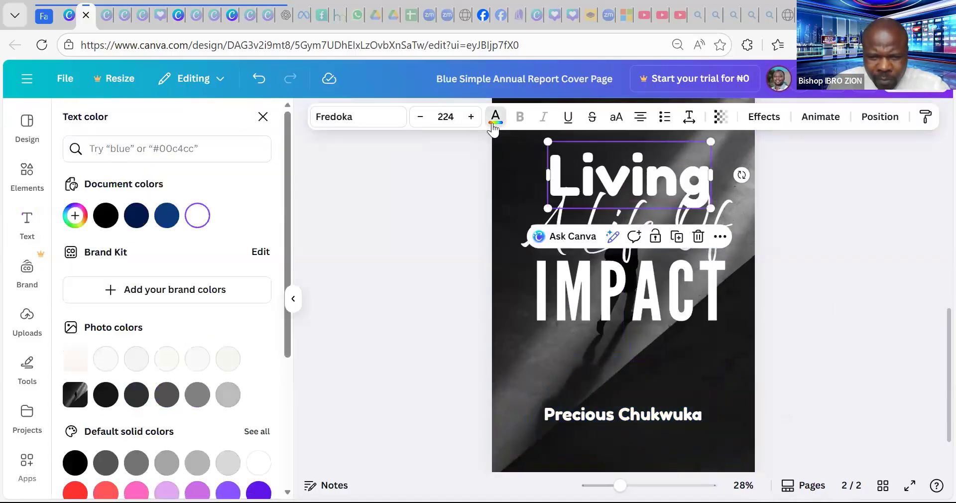
pyautogui.click(589, 292)
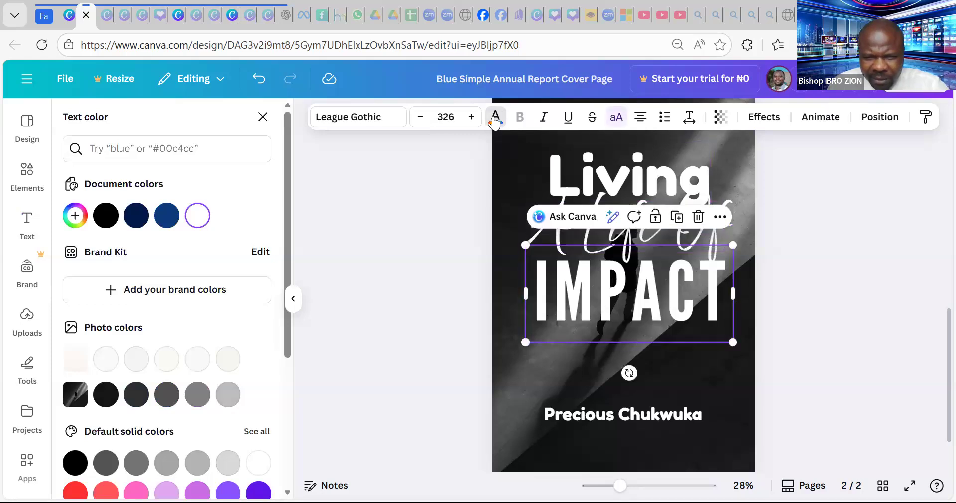
pyautogui.click(495, 118)
pyautogui.click(494, 119)
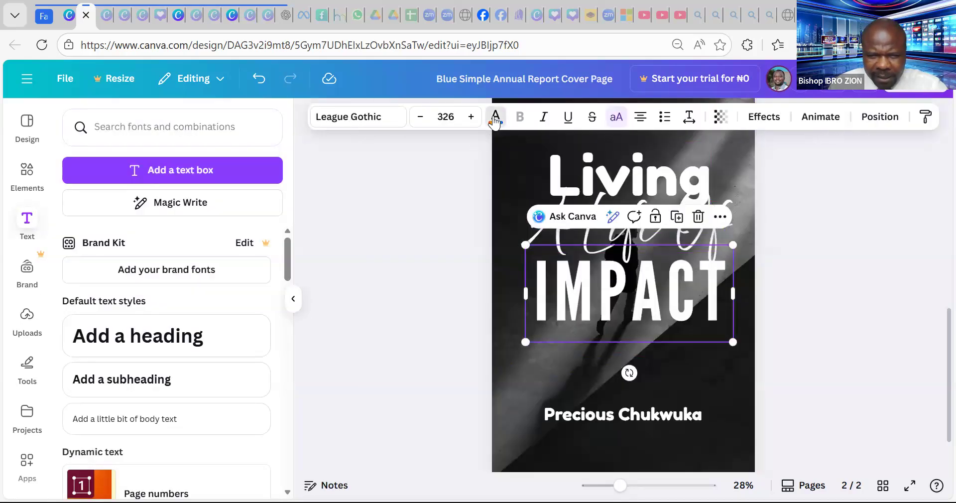
pyautogui.scroll(-2, 102, 414)
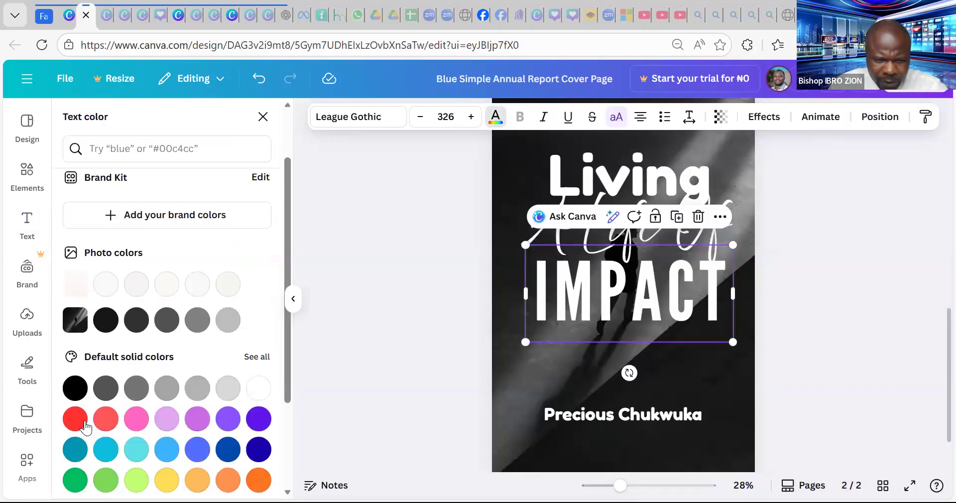
pyautogui.click(74, 418)
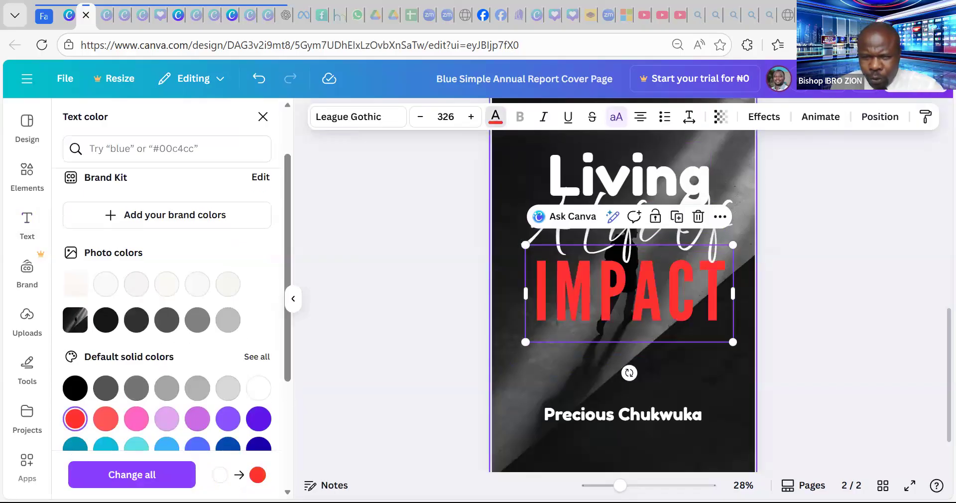
# - Give IMPACT a white Outline effect with thickness reduced to 34
pyautogui.click(766, 118)
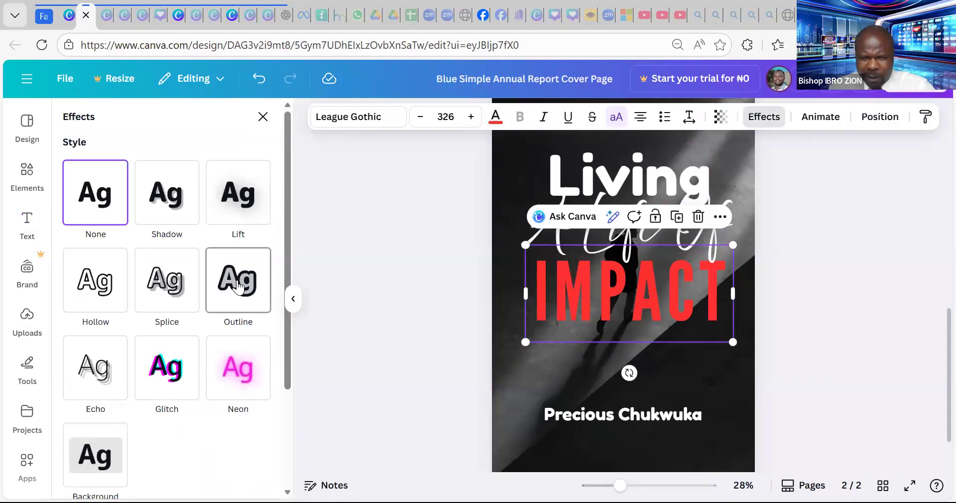
pyautogui.click(239, 286)
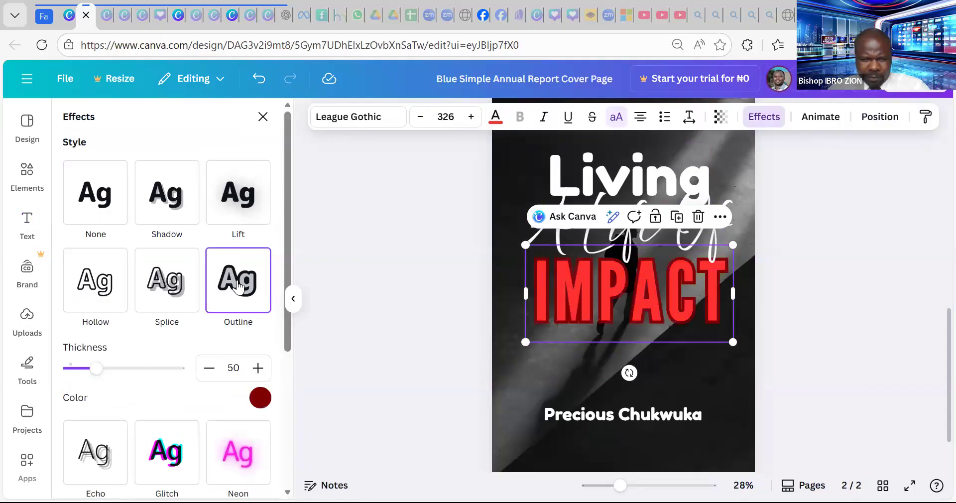
pyautogui.click(258, 398)
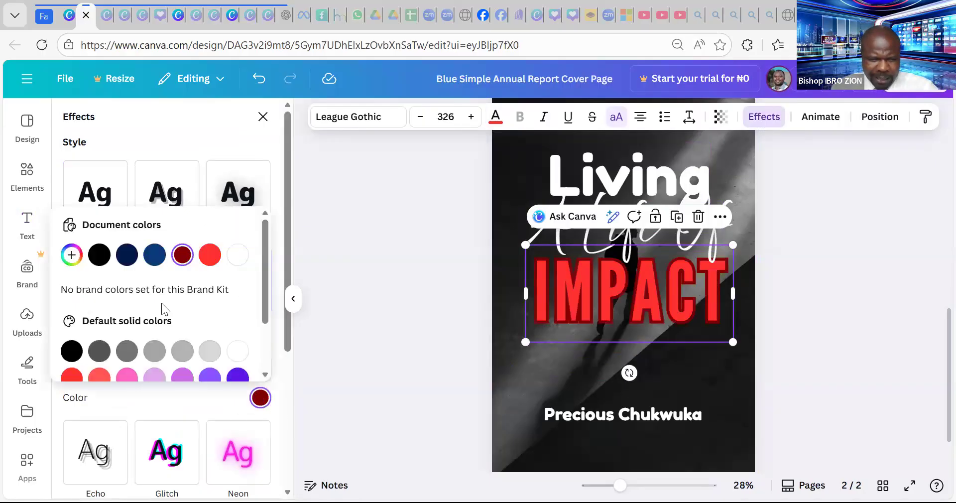
pyautogui.click(237, 260)
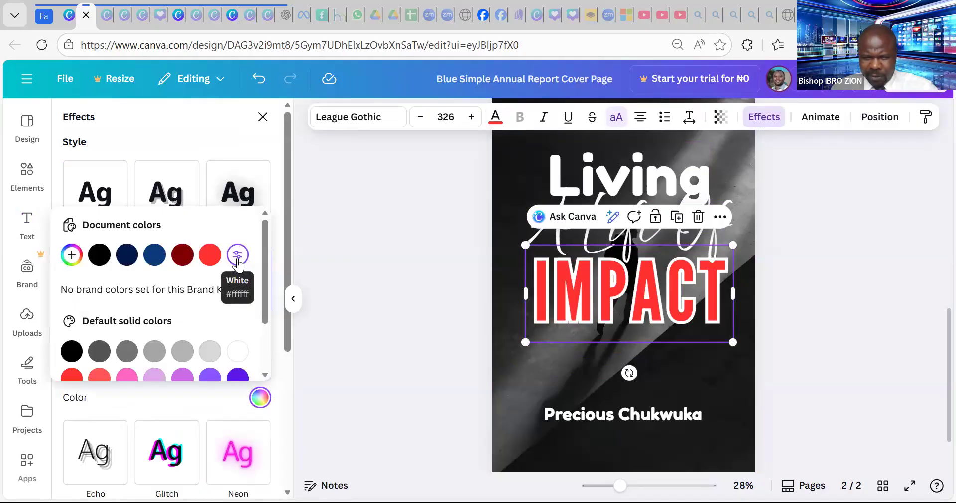
pyautogui.click(155, 137)
pyautogui.moveTo(95, 373)
pyautogui.mouseDown()
pyautogui.moveTo(80, 369)
pyautogui.moveTo(168, 372)
pyautogui.moveTo(87, 360)
pyautogui.moveTo(81, 378)
pyautogui.moveTo(88, 368)
pyautogui.mouseUp()
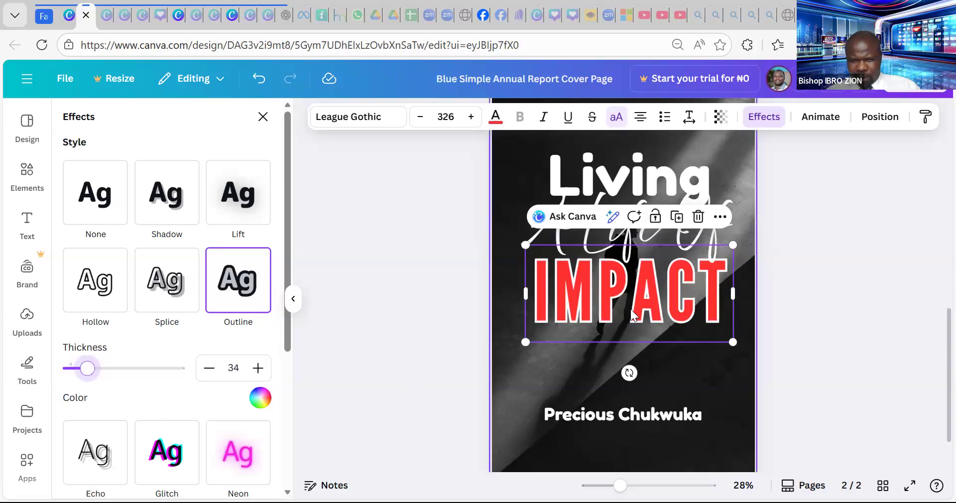
# - Click through 'A Life Of' and the background photo, ending with the Living heading selected
pyautogui.click(670, 304)
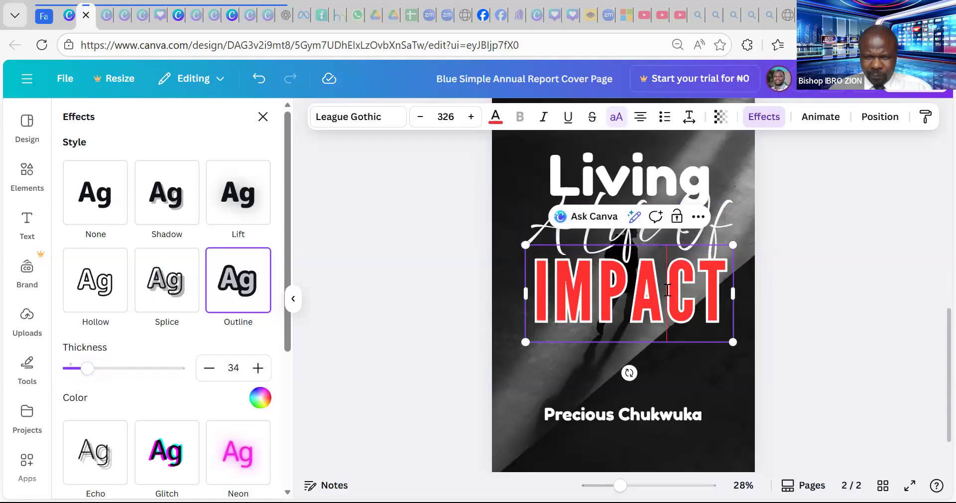
pyautogui.click(797, 186)
pyautogui.click(793, 195)
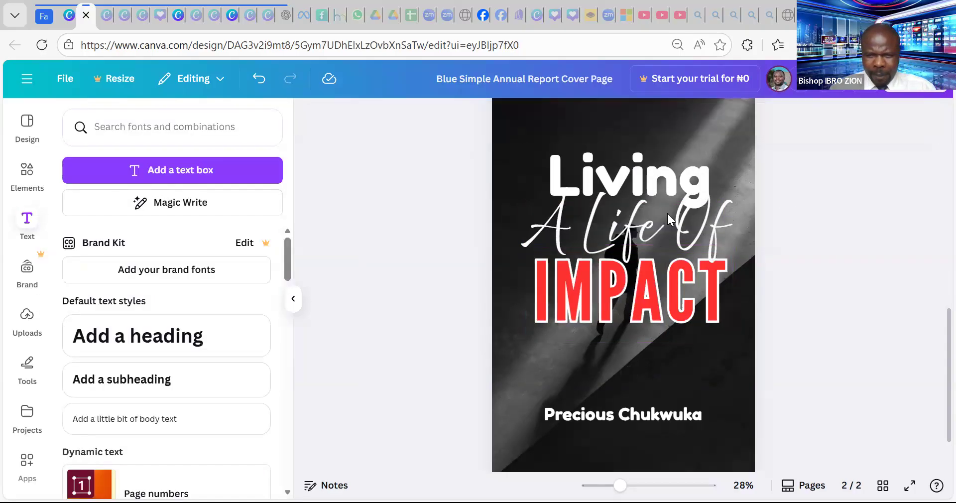
pyautogui.click(659, 227)
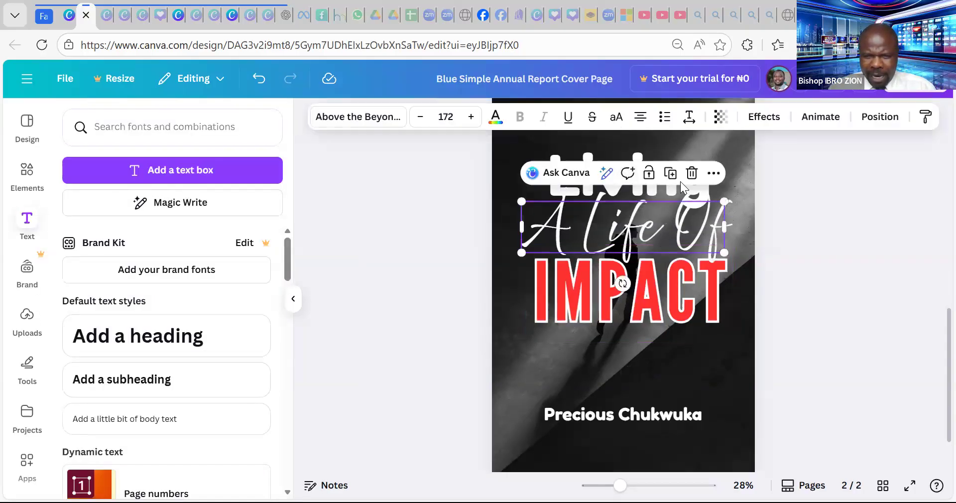
pyautogui.click(654, 220)
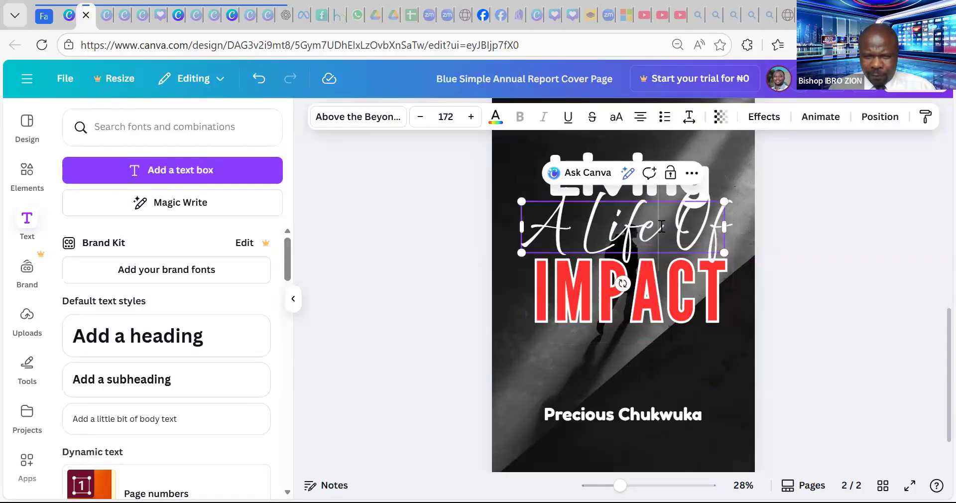
pyautogui.click(724, 157)
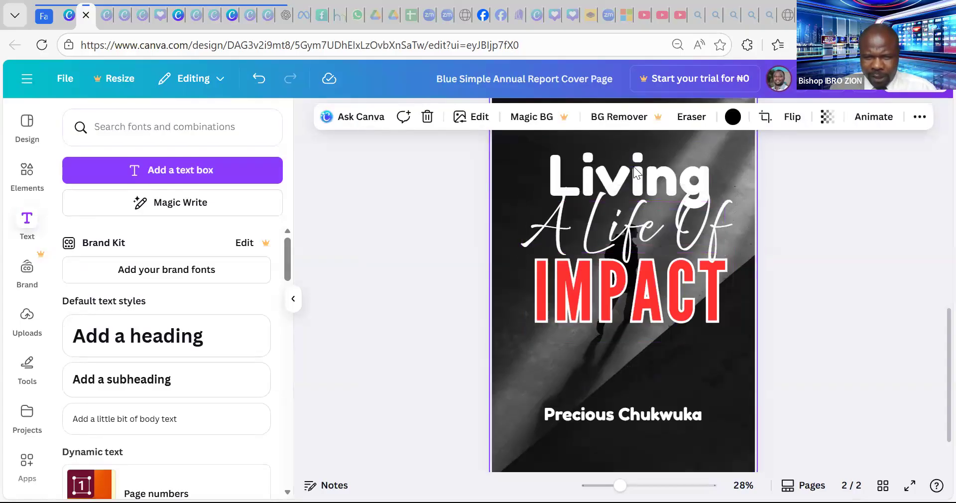
pyautogui.click(819, 188)
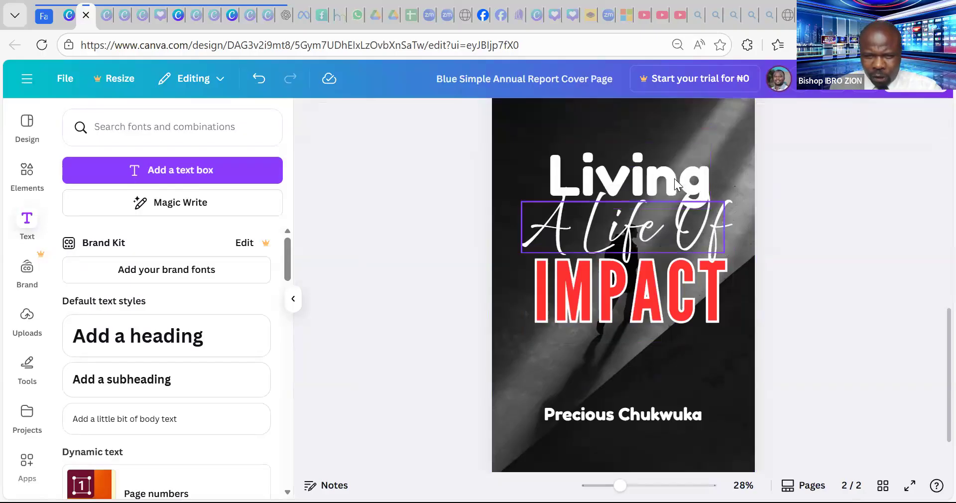
pyautogui.click(662, 176)
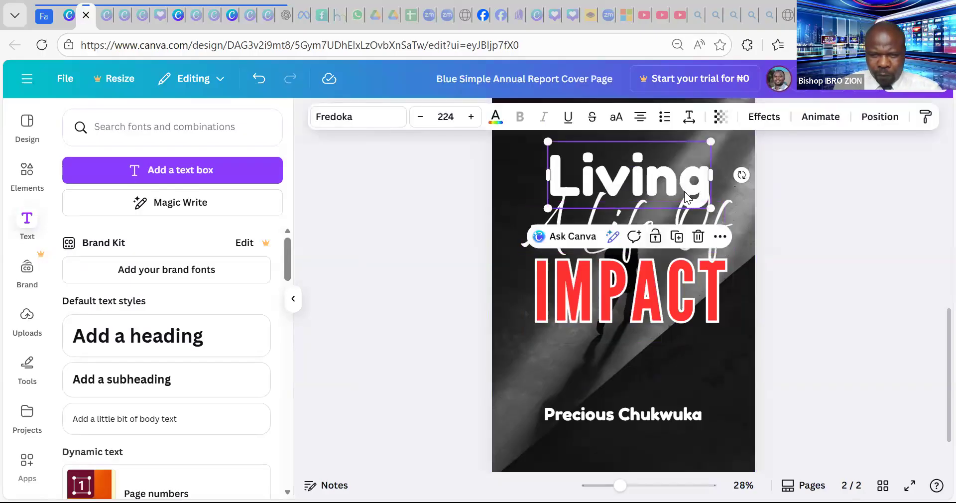
# - Try turquoise, light blue, yellow, salmon and light orange as the Living text colour
pyautogui.click(495, 116)
pyautogui.scroll(-4, 178, 325)
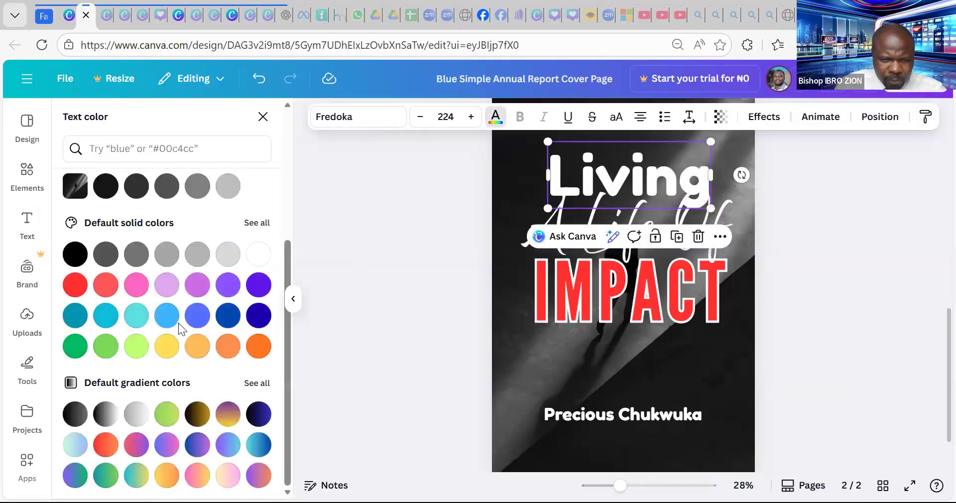
pyautogui.click(138, 318)
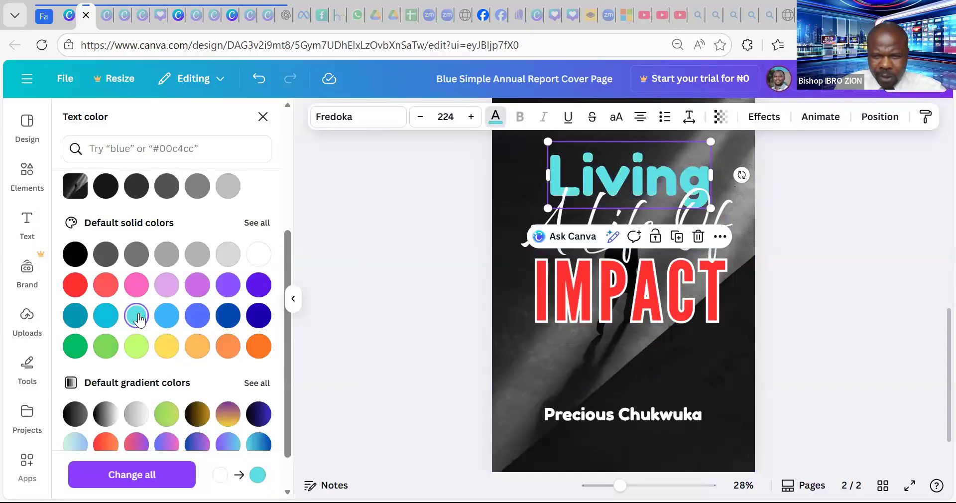
pyautogui.click(167, 316)
pyautogui.click(166, 349)
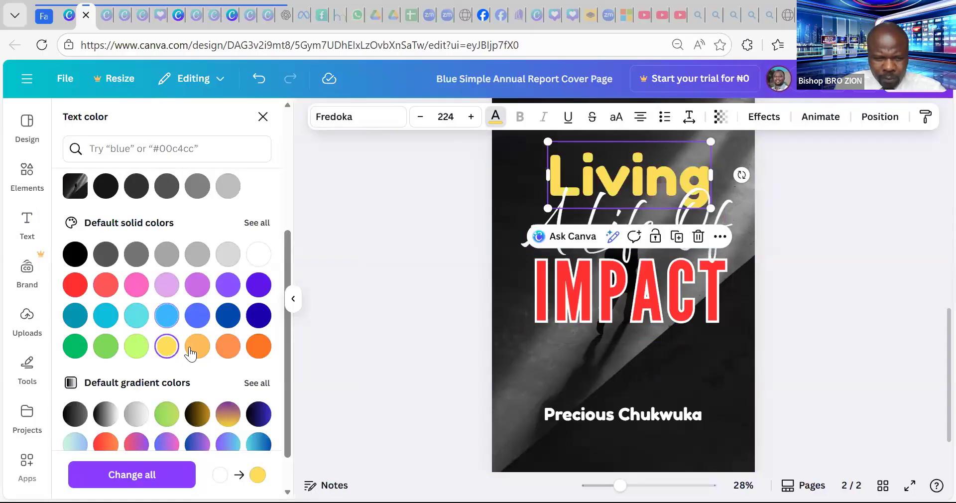
pyautogui.click(260, 351)
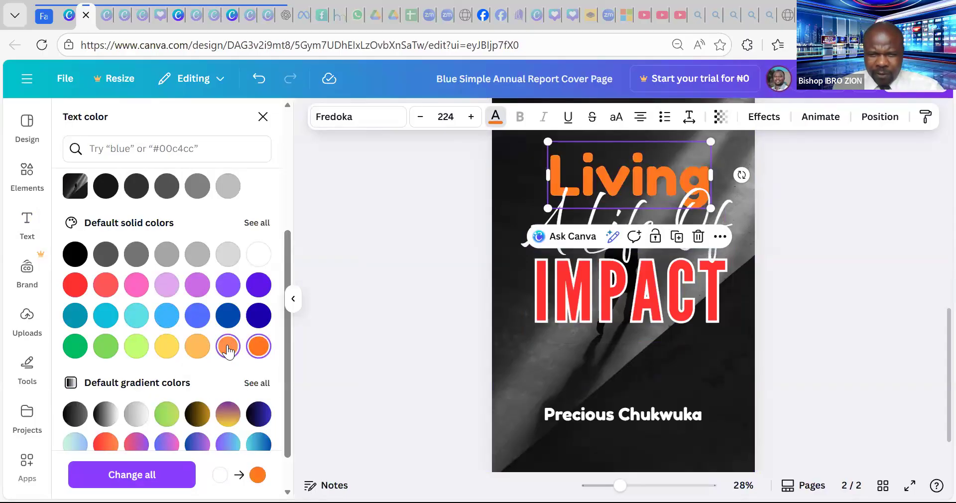
pyautogui.click(228, 349)
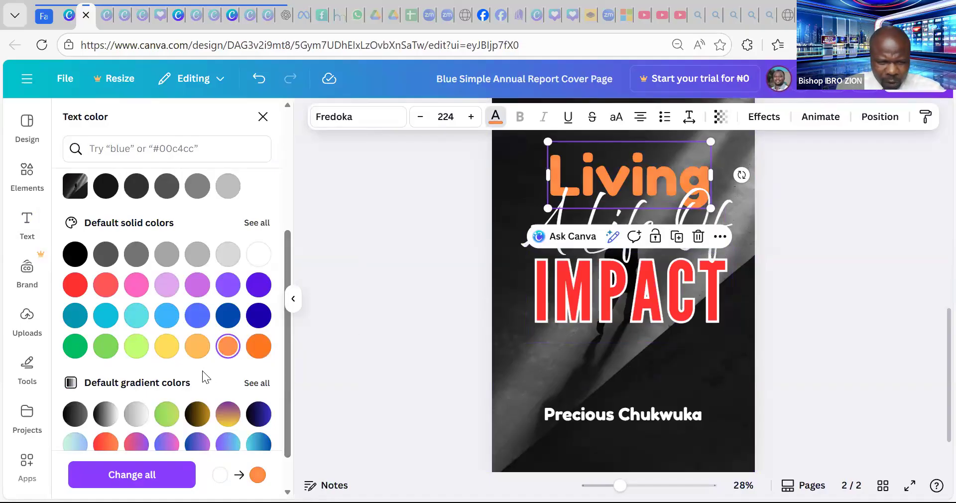
# - Compare green gradients, cyan, magenta, purple and coral red, then settle on orange for Living
pyautogui.scroll(-1, 202, 370)
pyautogui.click(165, 367)
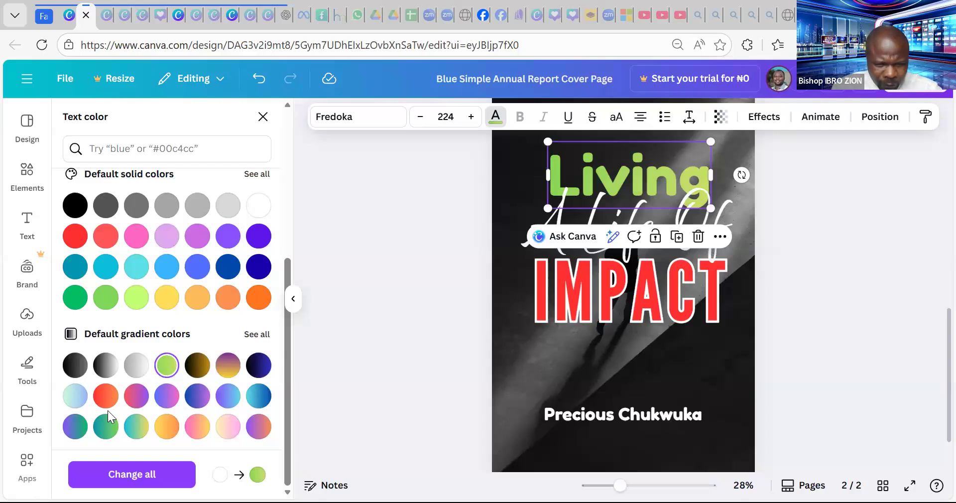
pyautogui.click(110, 427)
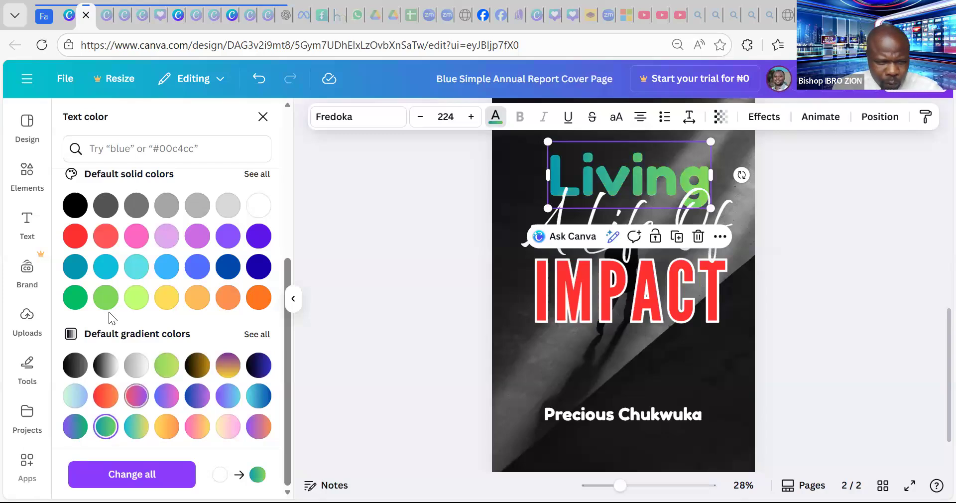
pyautogui.click(105, 271)
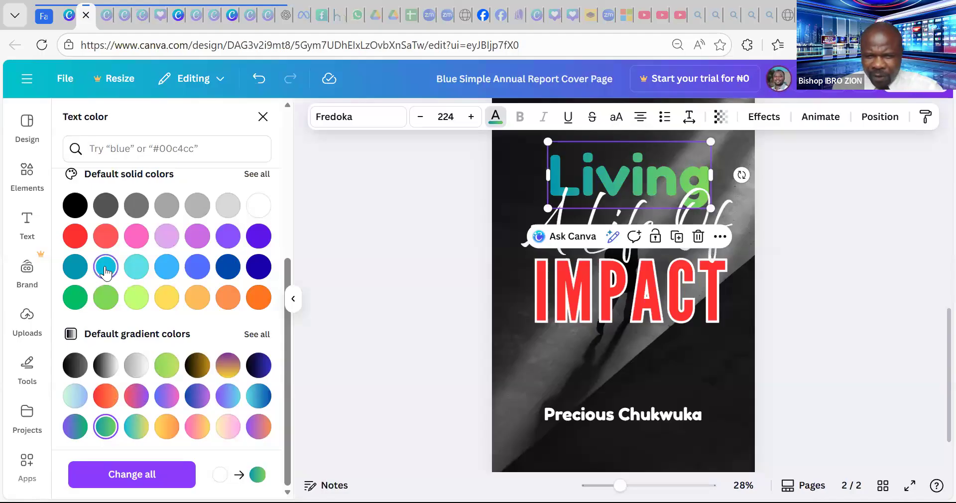
pyautogui.click(230, 299)
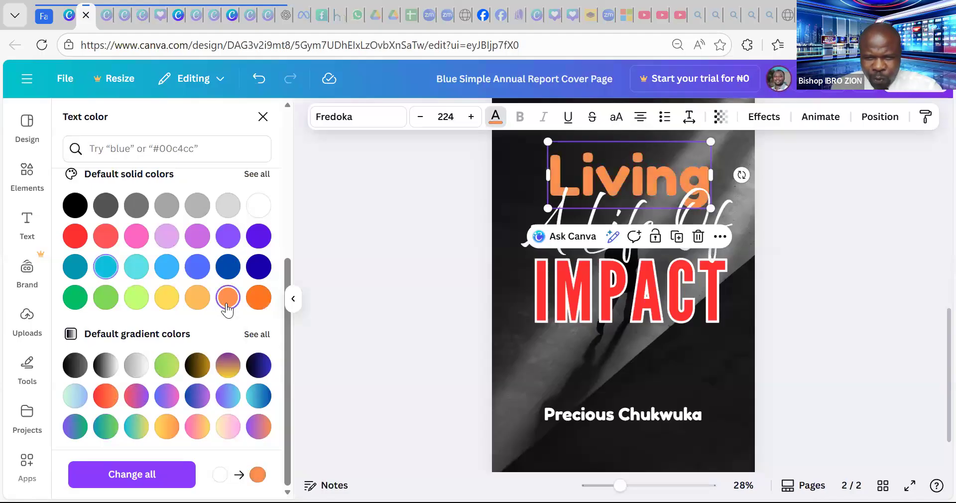
pyautogui.click(257, 299)
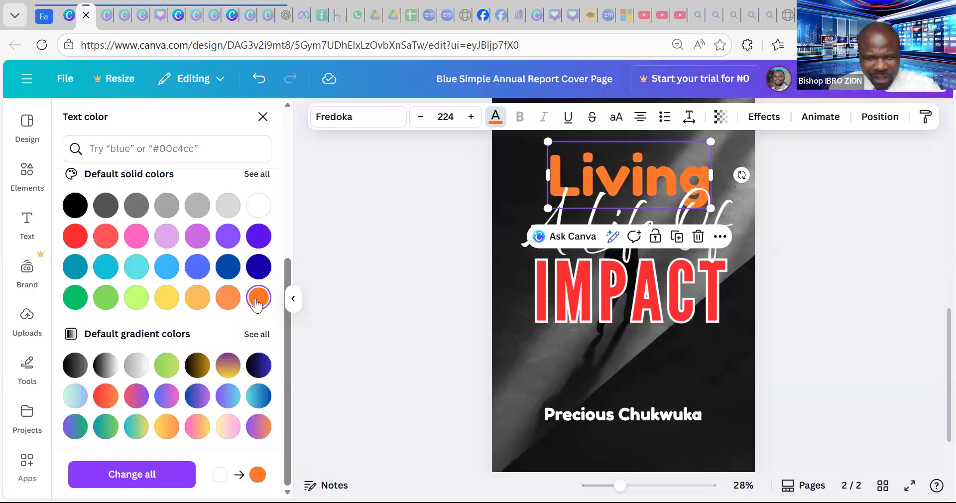
pyautogui.click(202, 239)
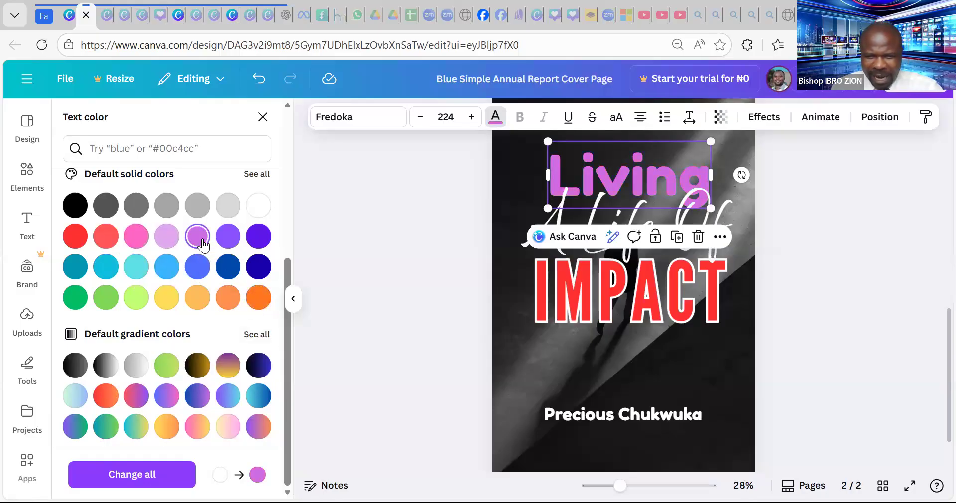
pyautogui.click(233, 245)
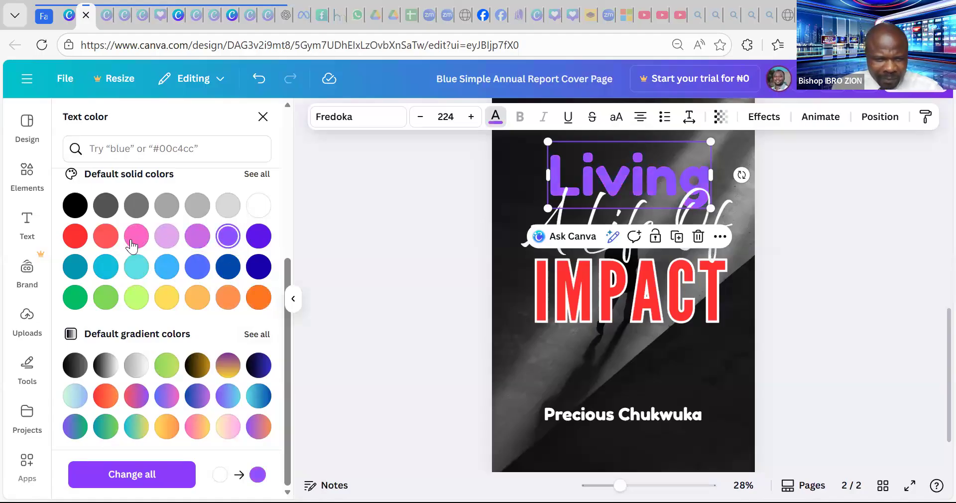
pyautogui.click(105, 239)
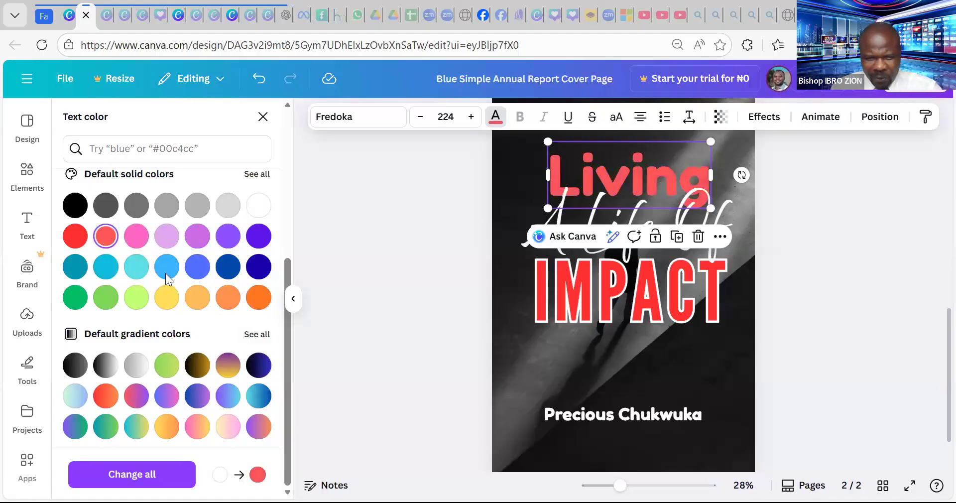
pyautogui.click(228, 297)
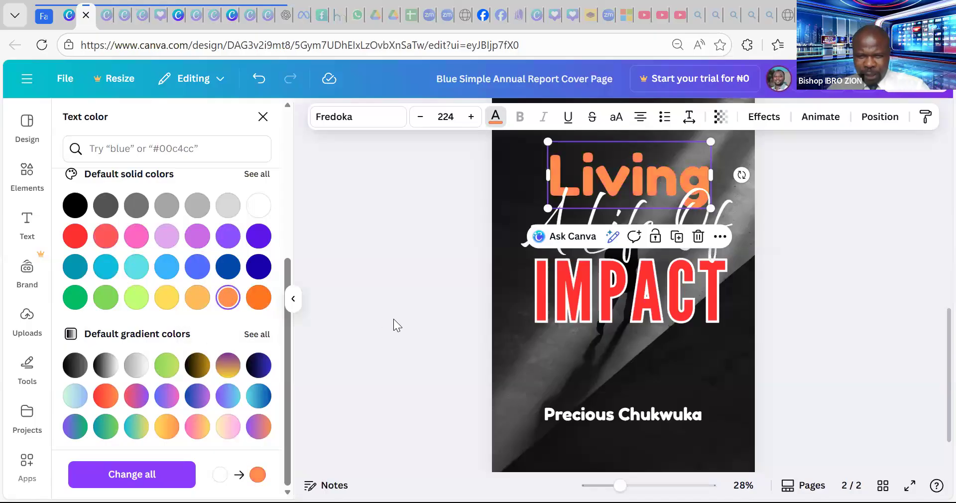
# - Give Living a white Outline effect at thickness 20
pyautogui.click(767, 118)
pyautogui.click(238, 280)
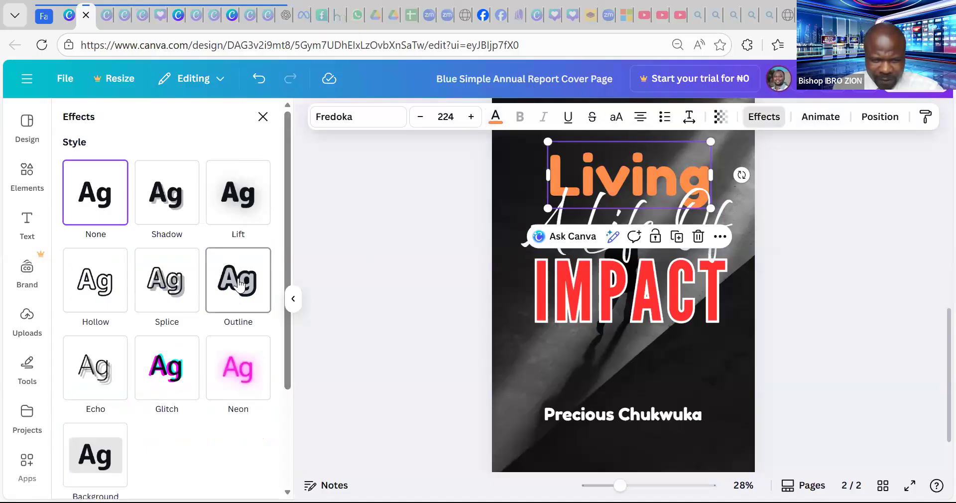
pyautogui.click(259, 398)
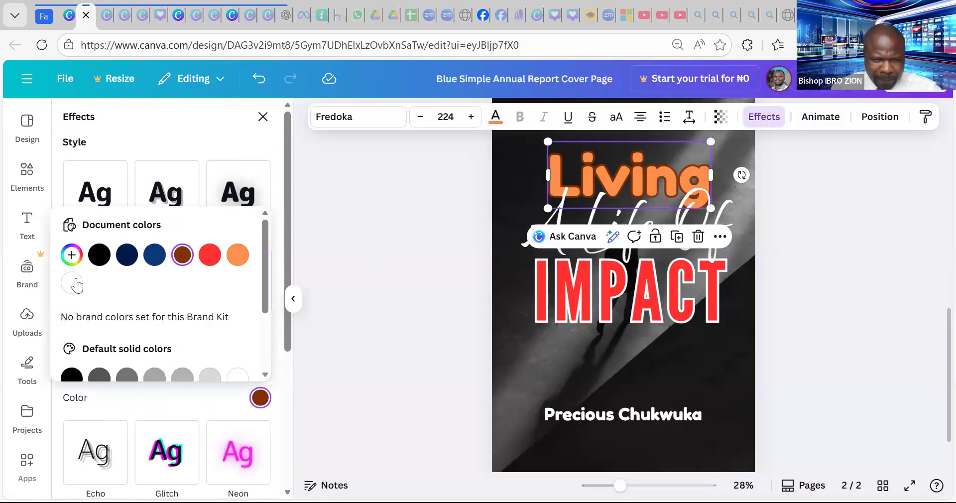
pyautogui.click(71, 283)
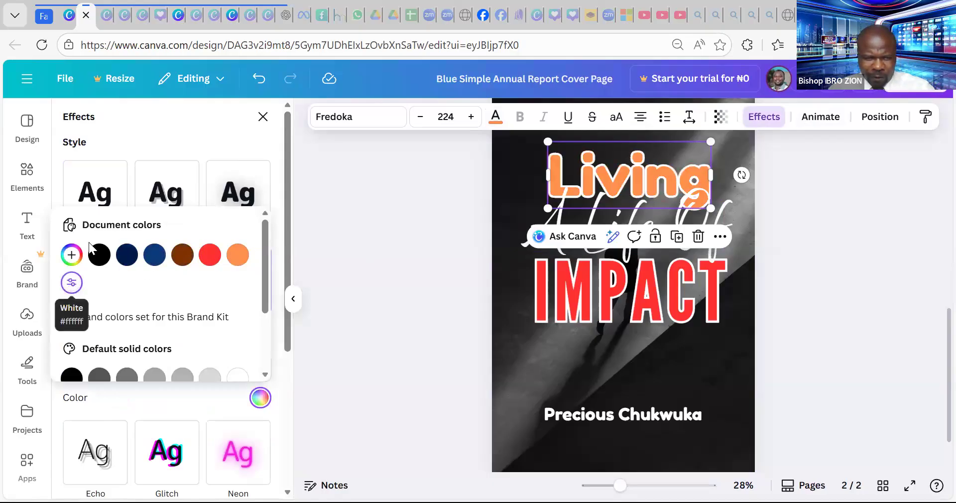
pyautogui.click(159, 151)
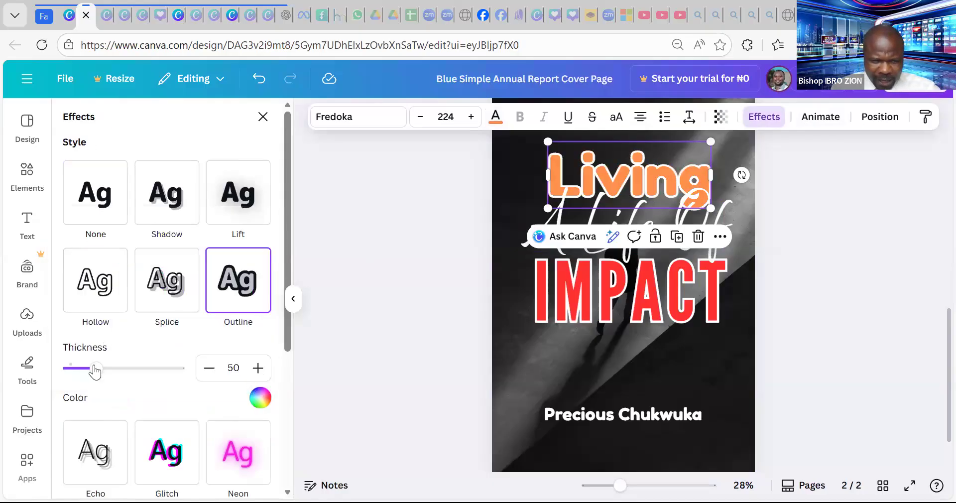
pyautogui.moveTo(95, 368); pyautogui.dragTo(80, 370)
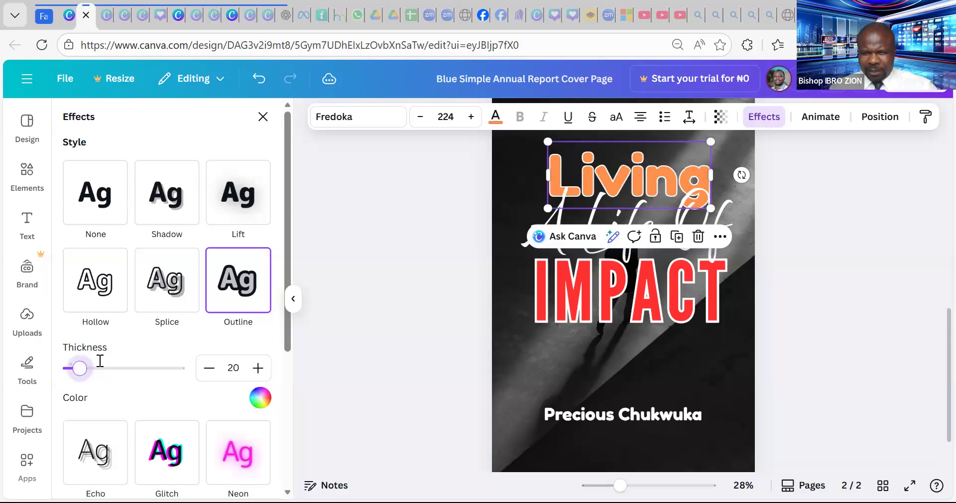
pyautogui.click(841, 201)
# - Move the A Life Of and IMPACT lines up closer beneath Living
pyautogui.click(690, 224)
pyautogui.moveTo(675, 229); pyautogui.dragTo(668, 220)
pyautogui.moveTo(669, 291); pyautogui.dragTo(667, 281)
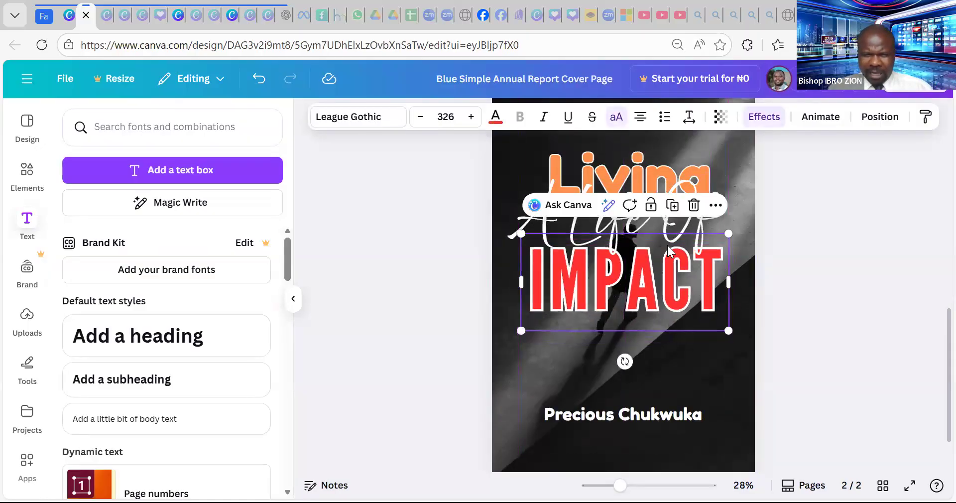
# - Apply a white Outline effect to the A Life Of script line and review it
pyautogui.click(621, 225)
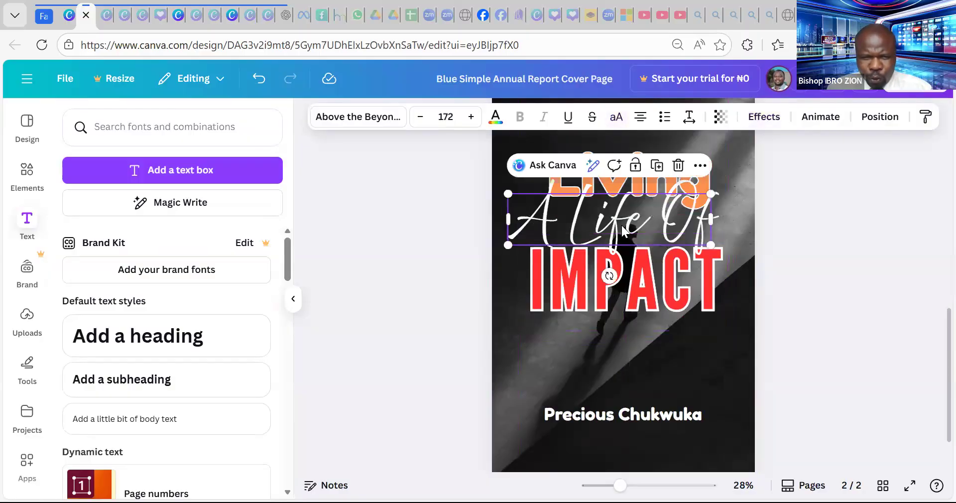
pyautogui.click(776, 123)
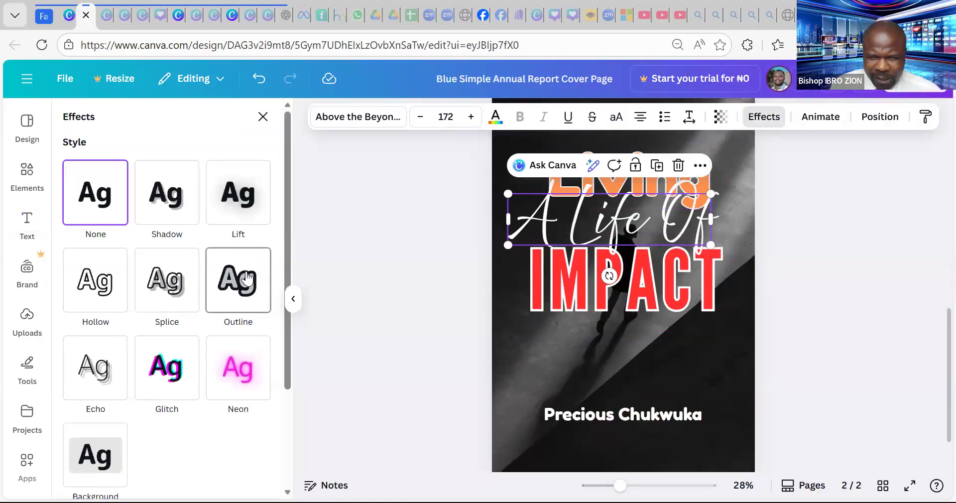
pyautogui.click(248, 279)
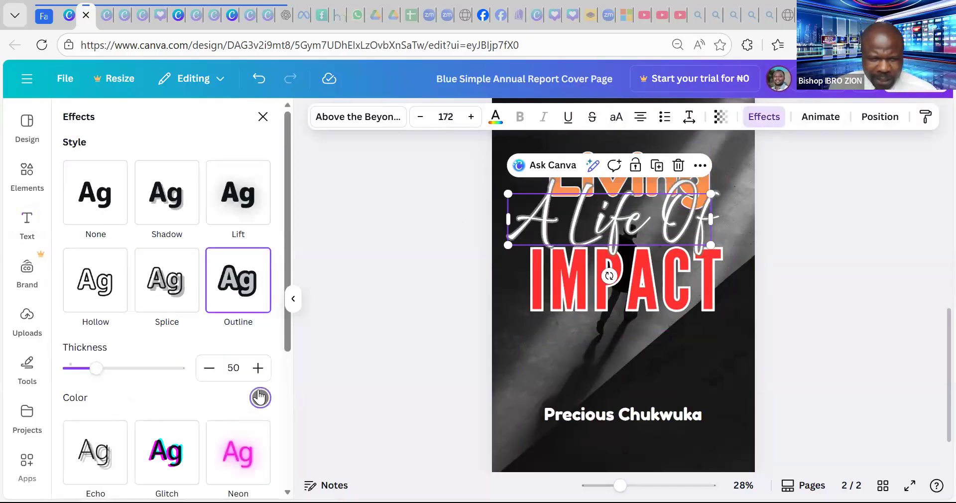
pyautogui.click(259, 397)
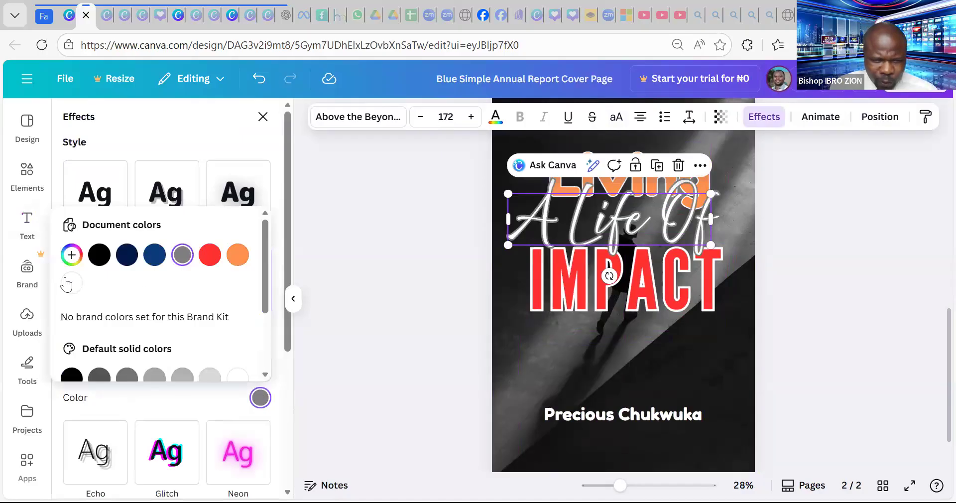
pyautogui.click(72, 282)
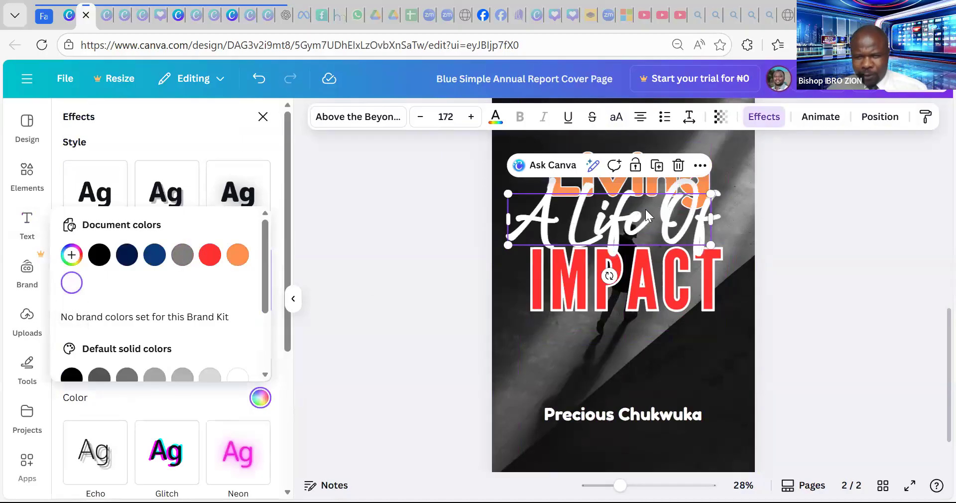
pyautogui.click(792, 192)
pyautogui.click(822, 186)
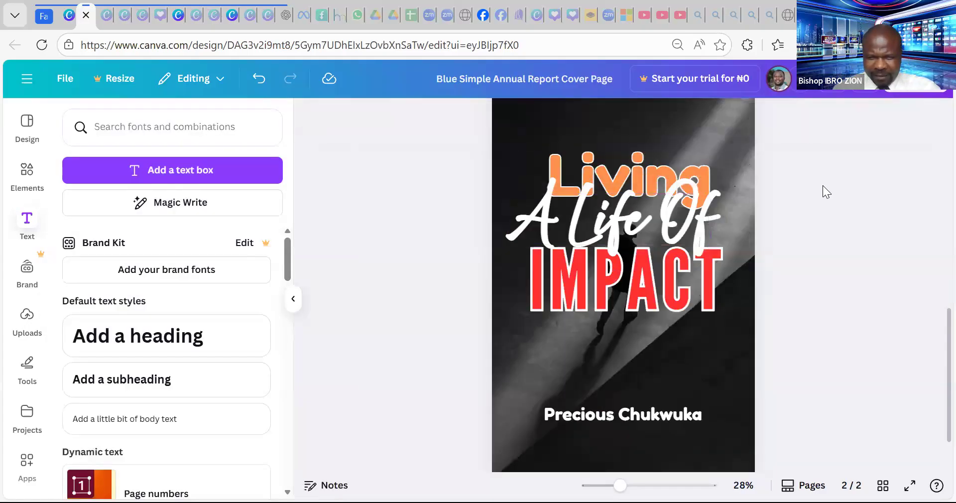
# - Shift the A Life Of line slightly right and down between Living and IMPACT
pyautogui.moveTo(661, 212); pyautogui.dragTo(669, 218)
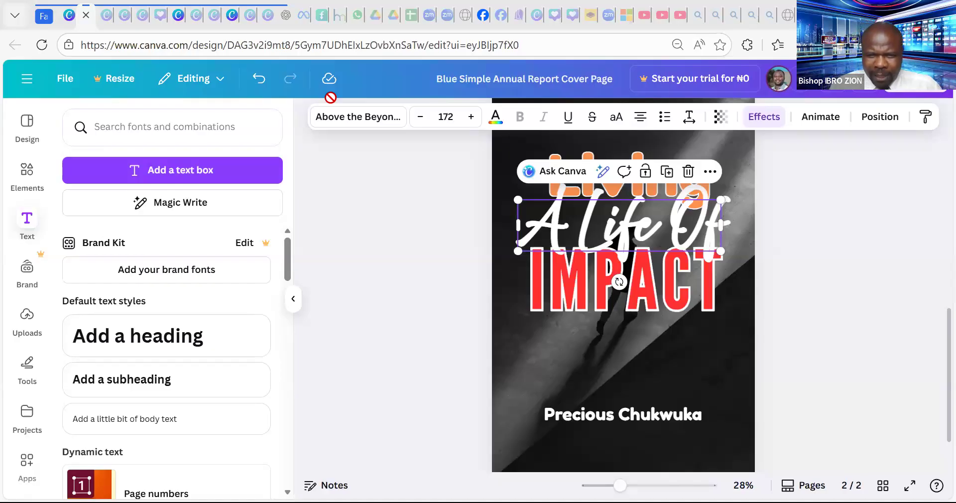
# - Compare the two finished covers, then add a blank third page after page 2
pyautogui.click(774, 224)
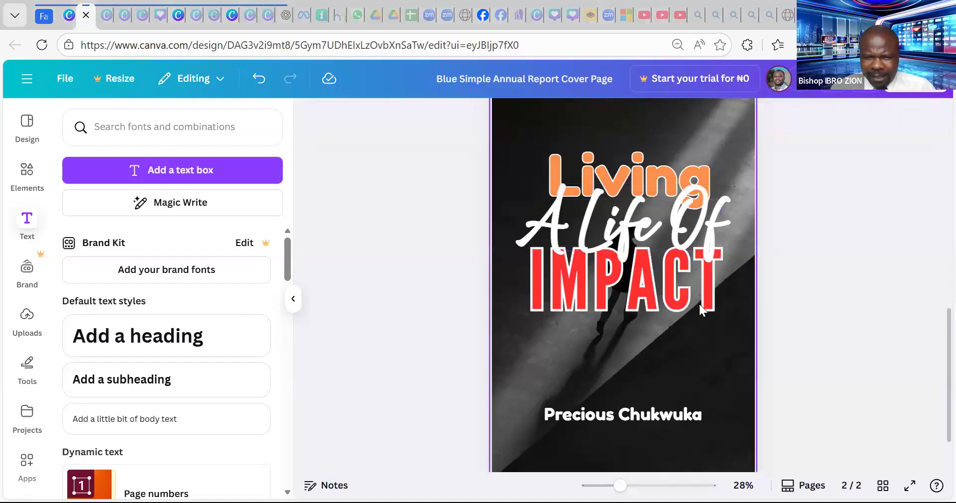
pyautogui.scroll(1, 696, 303)
pyautogui.scroll(5, 696, 302)
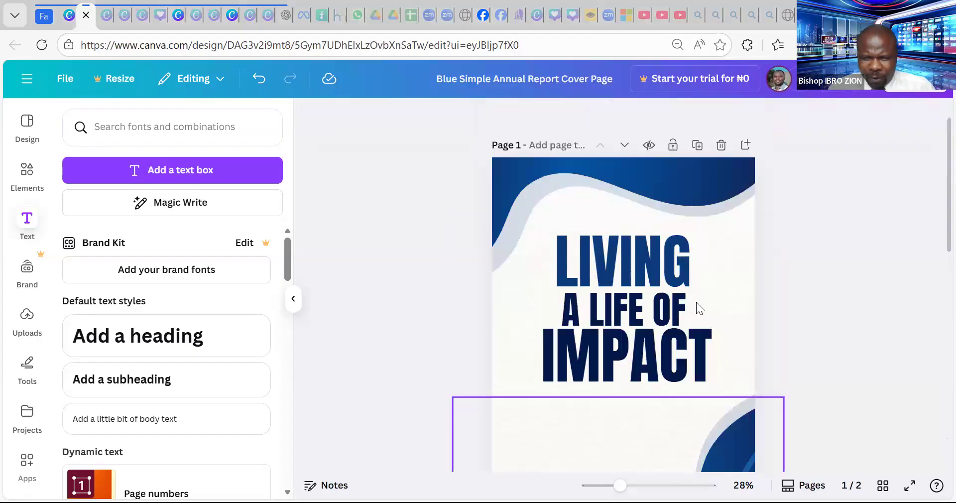
pyautogui.scroll(-8, 696, 302)
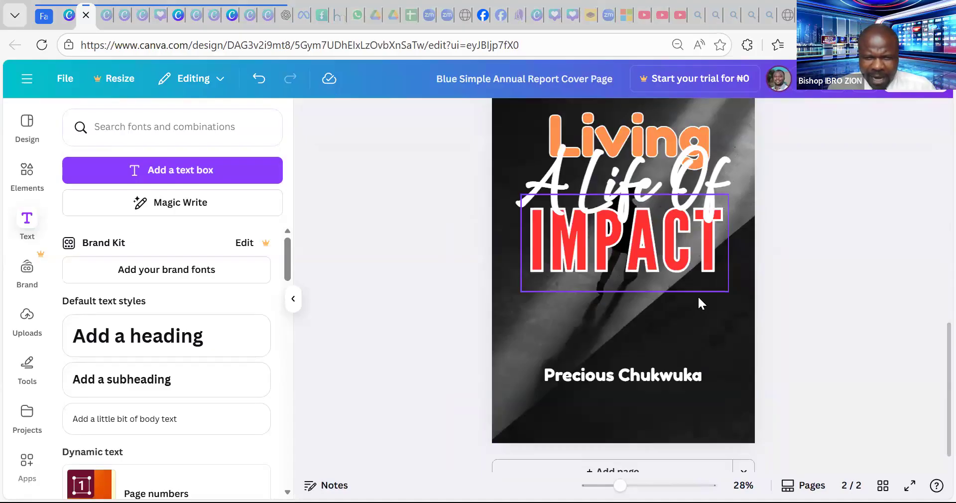
pyautogui.scroll(5, 698, 298)
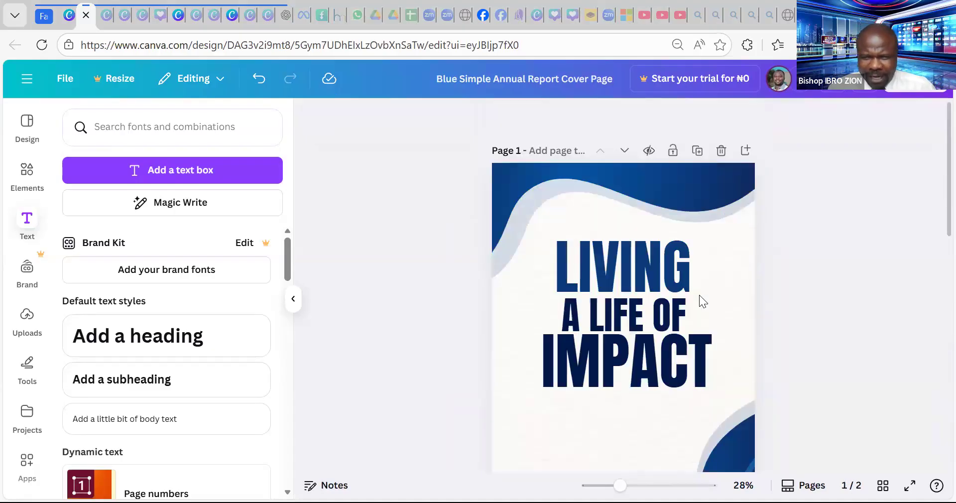
pyautogui.scroll(-8, 699, 294)
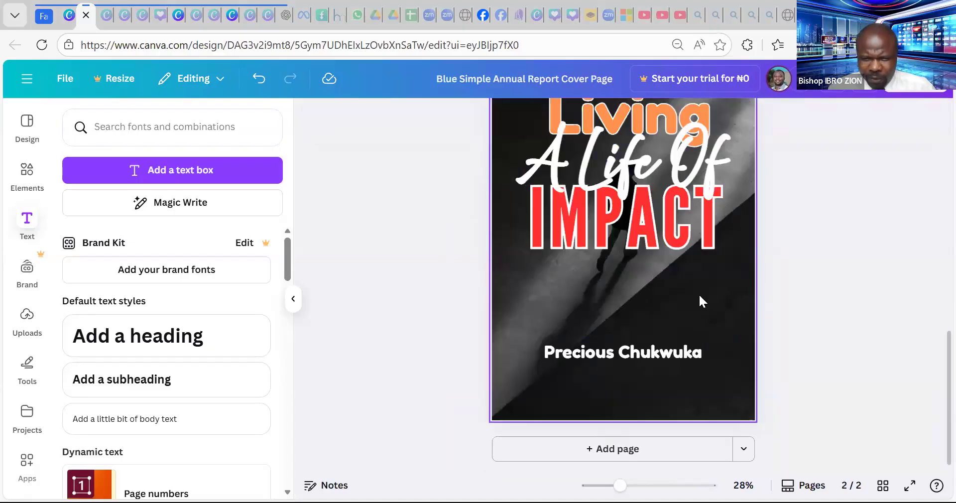
pyautogui.click(631, 447)
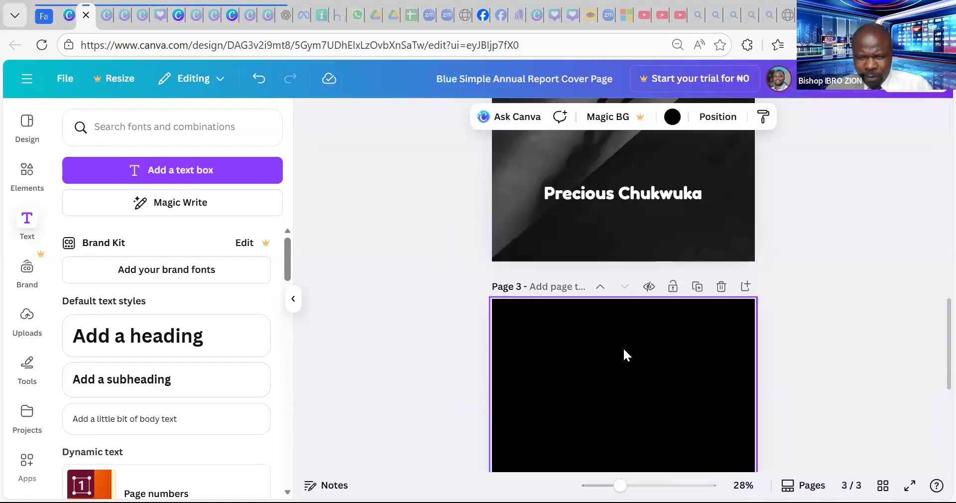
pyautogui.scroll(15, 624, 299)
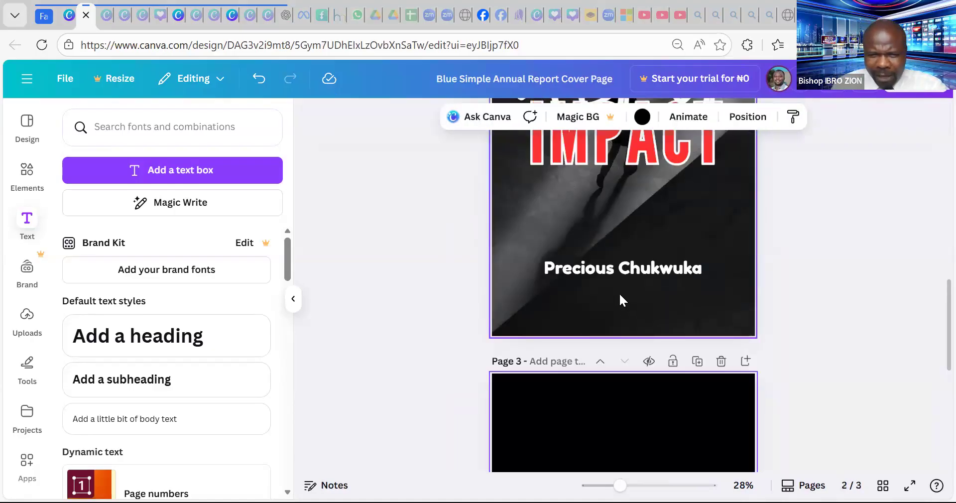
pyautogui.scroll(-15, 620, 289)
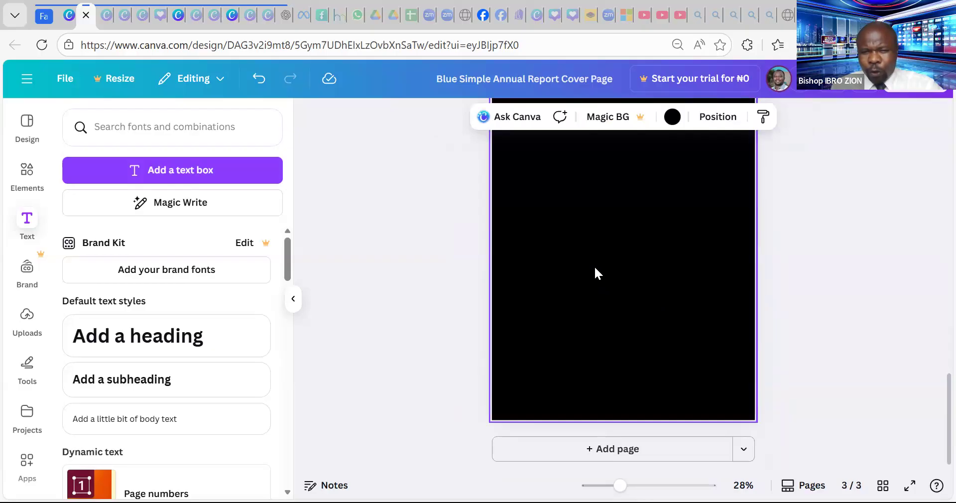
pyautogui.scroll(1, 655, 271)
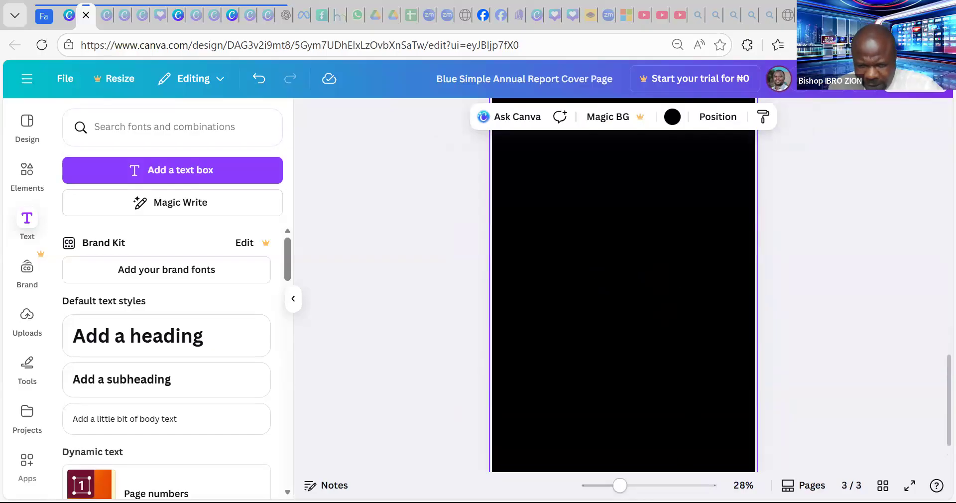
pyautogui.scroll(-3, 543, 333)
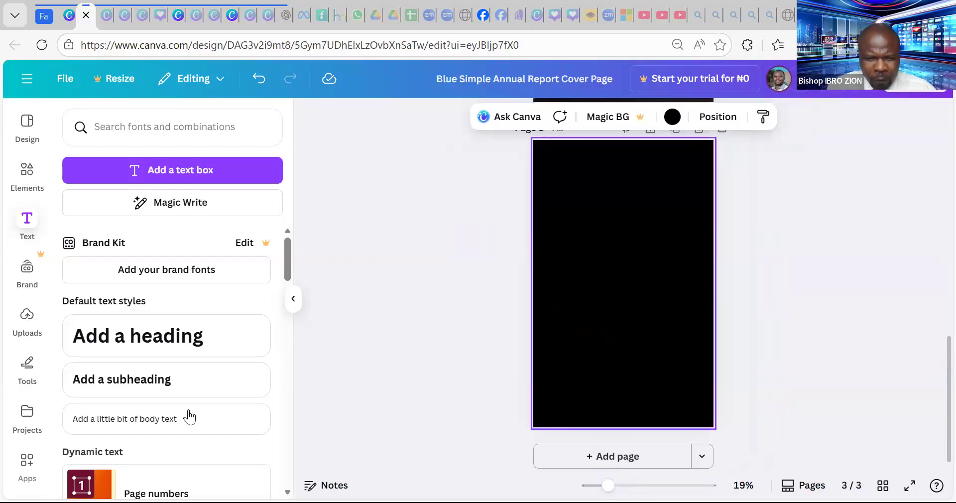
# - Browse the Uploads image grid to find the silhouette-with-glowing-light picture
pyautogui.click(27, 319)
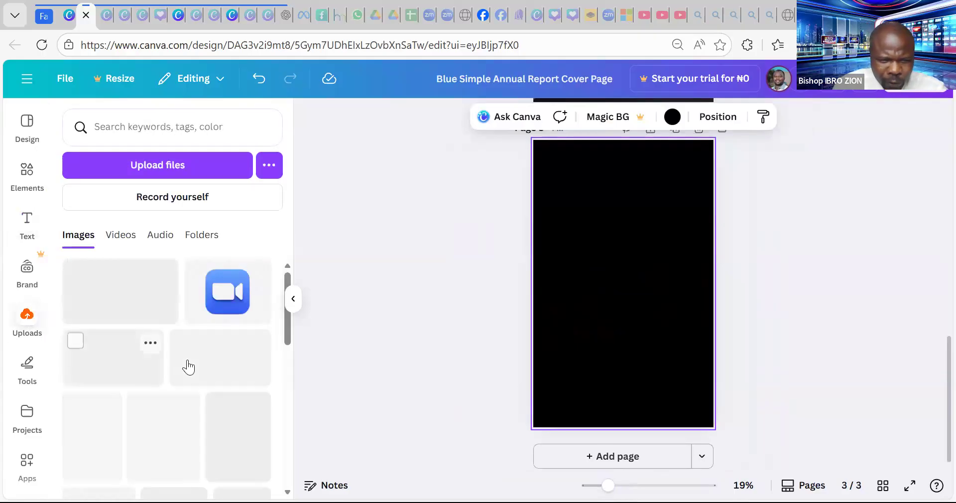
pyautogui.scroll(-3, 182, 360)
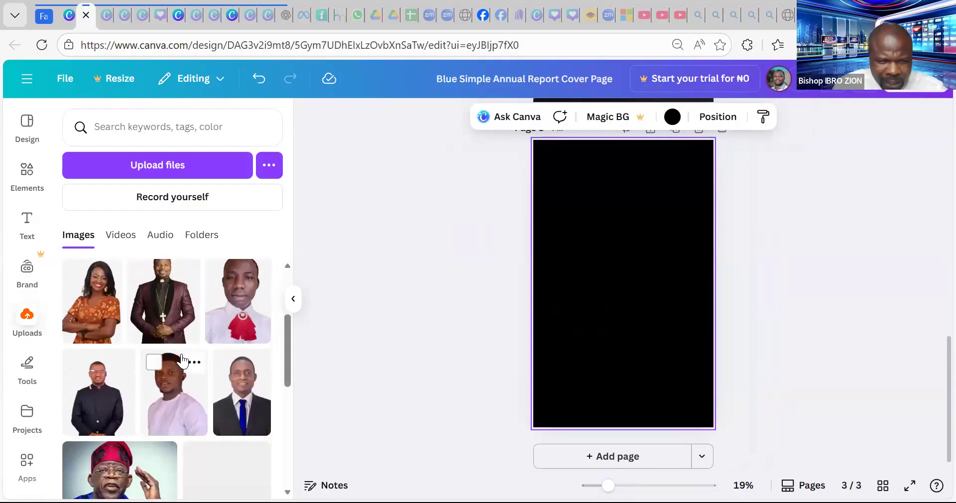
pyautogui.scroll(3, 185, 362)
pyautogui.scroll(-5, 139, 371)
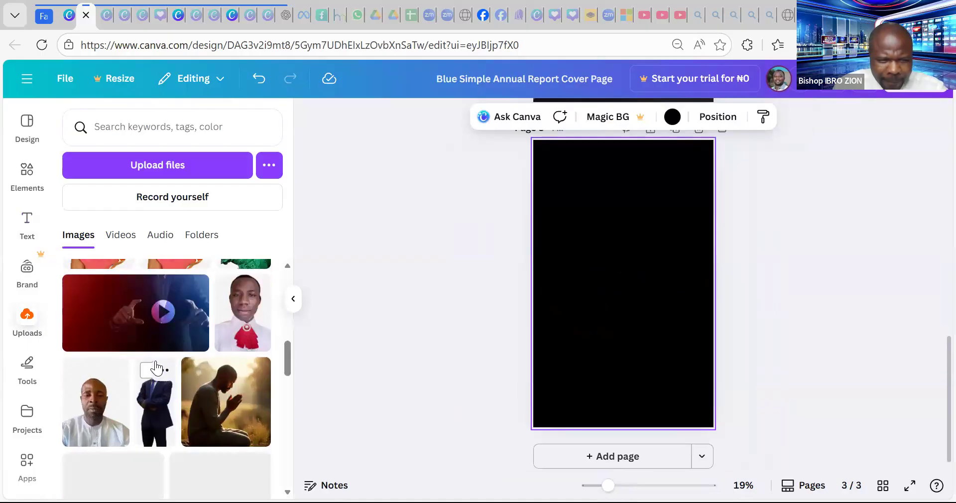
pyautogui.scroll(-3, 157, 367)
pyautogui.scroll(-10, 158, 366)
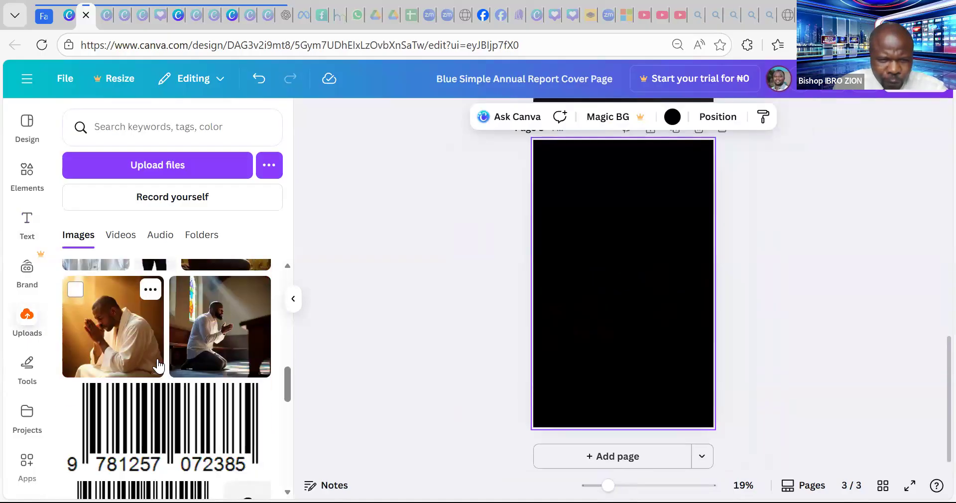
pyautogui.scroll(2, 158, 366)
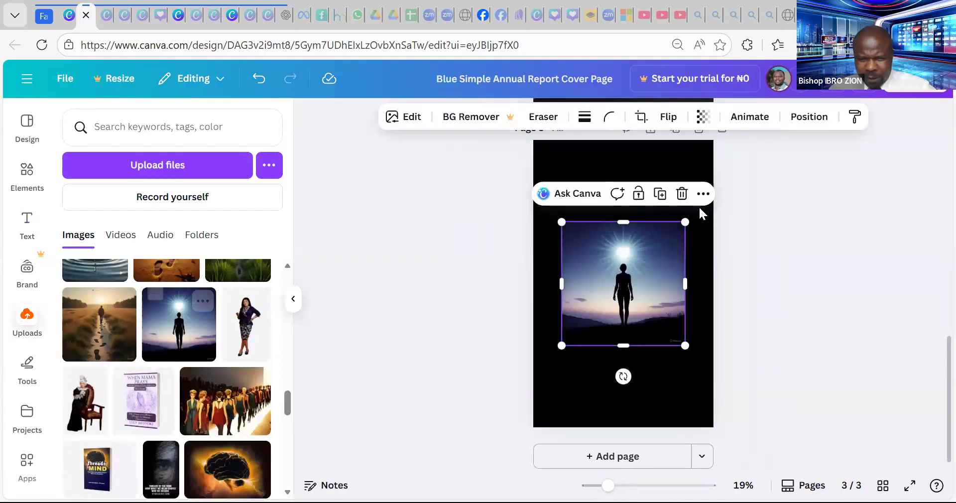
# - Enlarge the silhouette image, centre it, and stretch it down and past the right edge
pyautogui.moveTo(749, 141); pyautogui.dragTo(780, 122)
pyautogui.moveTo(686, 239); pyautogui.dragTo(628, 234)
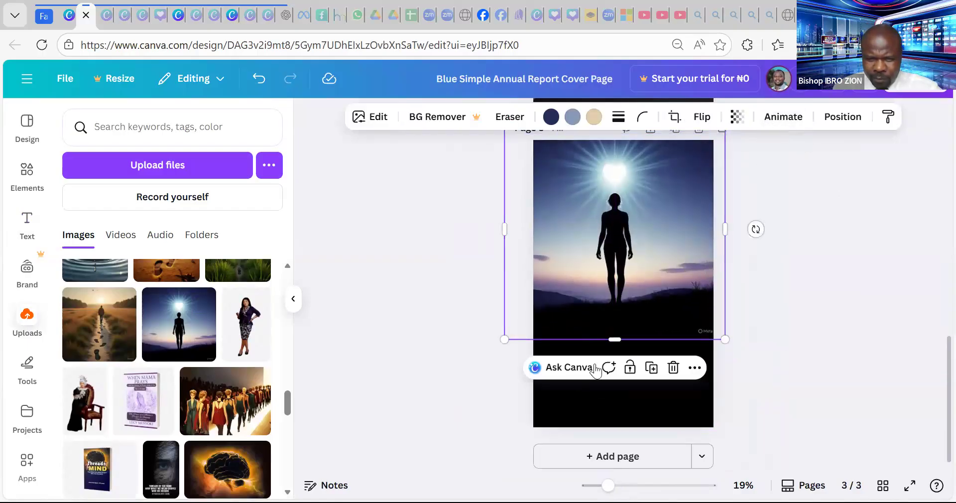
pyautogui.moveTo(613, 338); pyautogui.dragTo(631, 487)
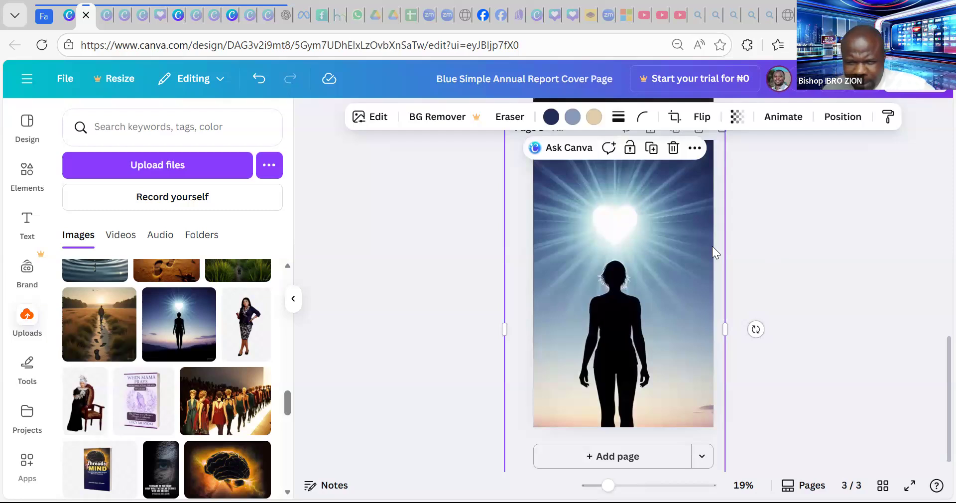
pyautogui.click(761, 223)
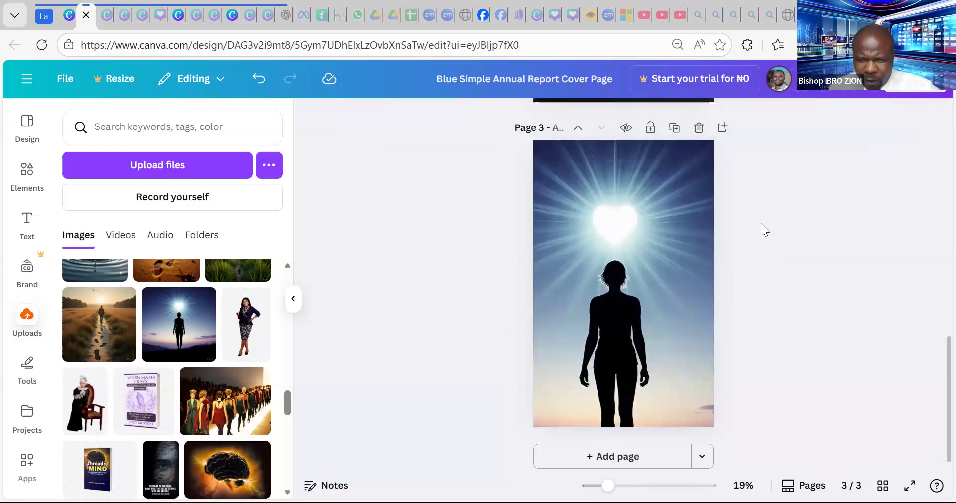
pyautogui.click(665, 242)
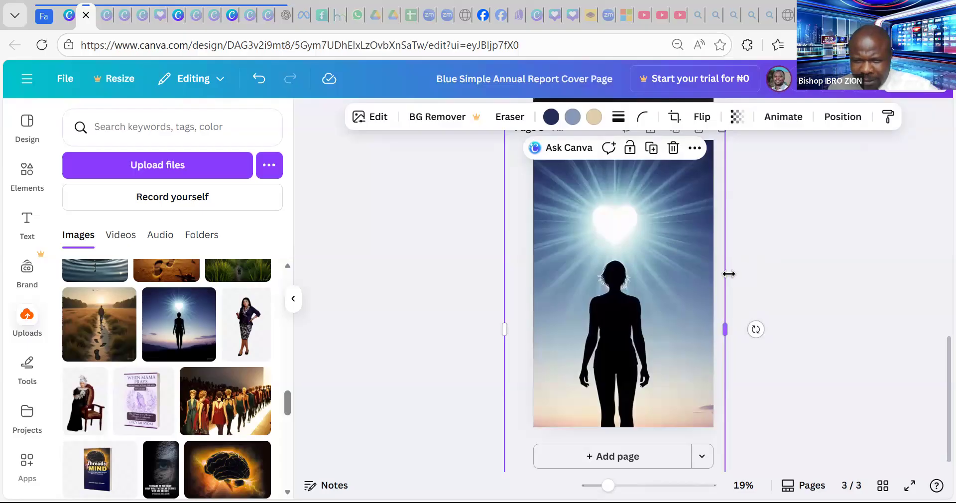
pyautogui.moveTo(726, 279); pyautogui.dragTo(799, 275)
pyautogui.moveTo(673, 277); pyautogui.dragTo(667, 282)
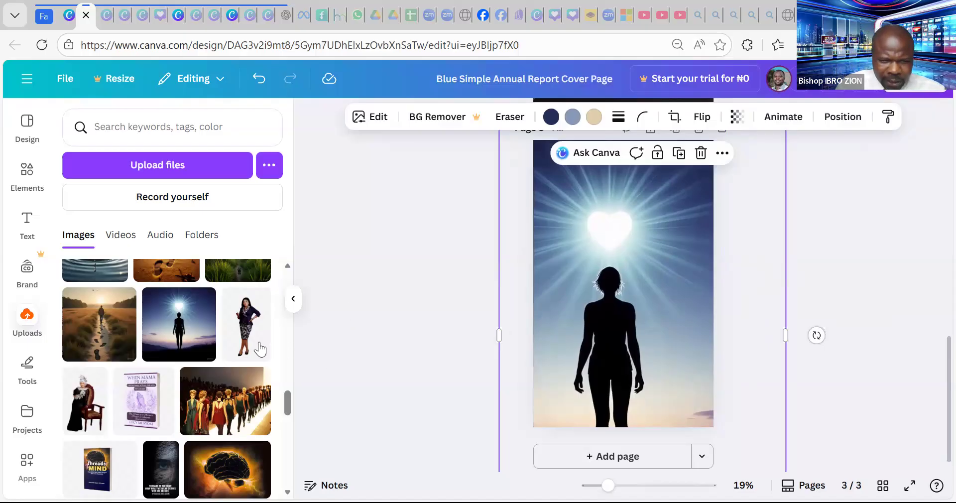
# - Reposition and enlarge the image from its corner until it fills page 3 top to bottom
pyautogui.scroll(3, 221, 336)
pyautogui.scroll(-3, 222, 336)
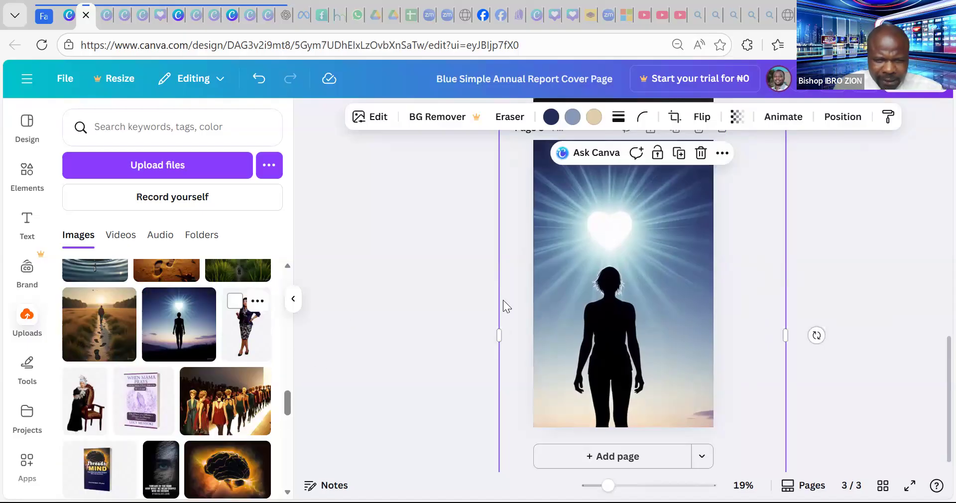
pyautogui.moveTo(628, 251); pyautogui.dragTo(590, 256)
pyautogui.scroll(3, 741, 229)
pyautogui.moveTo(748, 277); pyautogui.dragTo(787, 220)
pyautogui.scroll(-3, 628, 359)
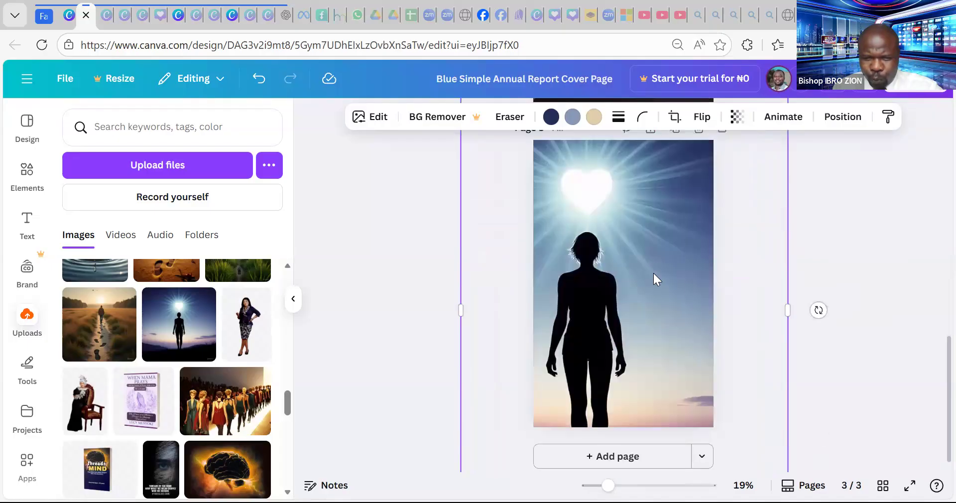
pyautogui.moveTo(639, 315); pyautogui.dragTo(644, 331)
pyautogui.click(837, 197)
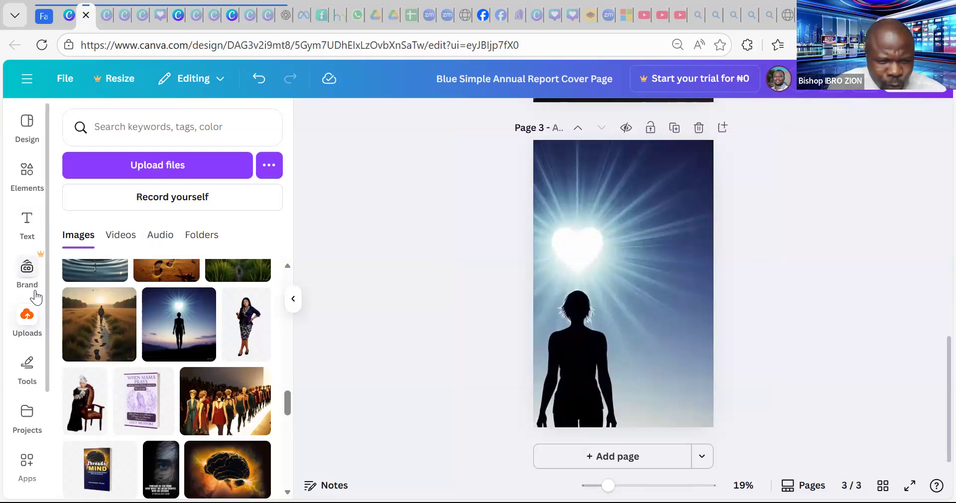
# - Add a 'Living' heading at size 218, centred near the top of page 3
pyautogui.click(27, 224)
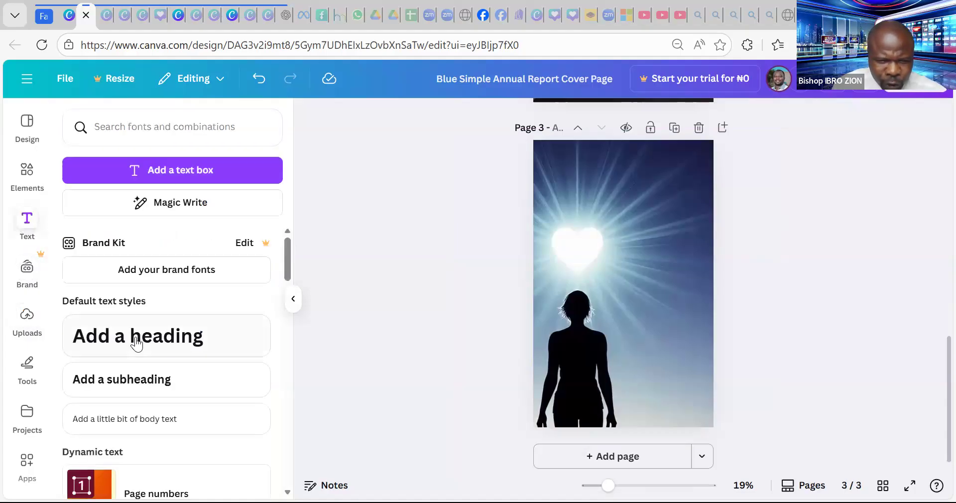
pyautogui.click(134, 338)
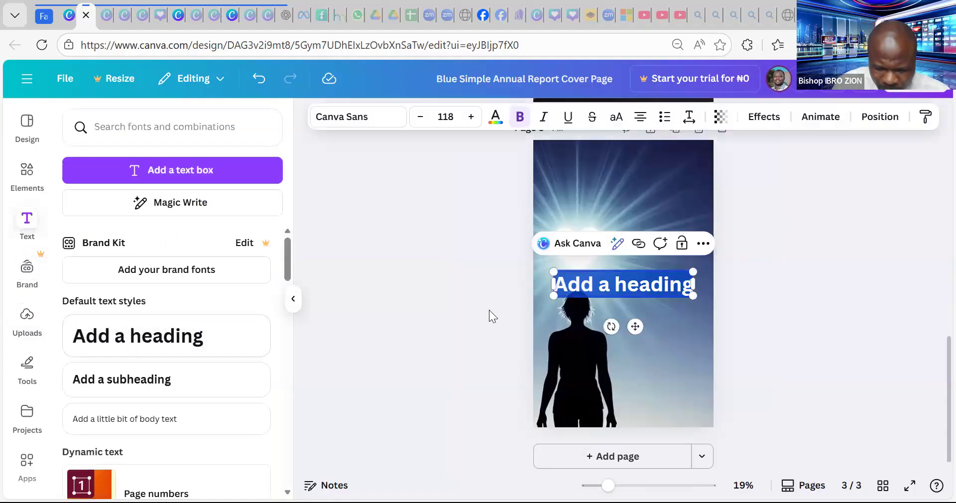
pyautogui.write('Living')
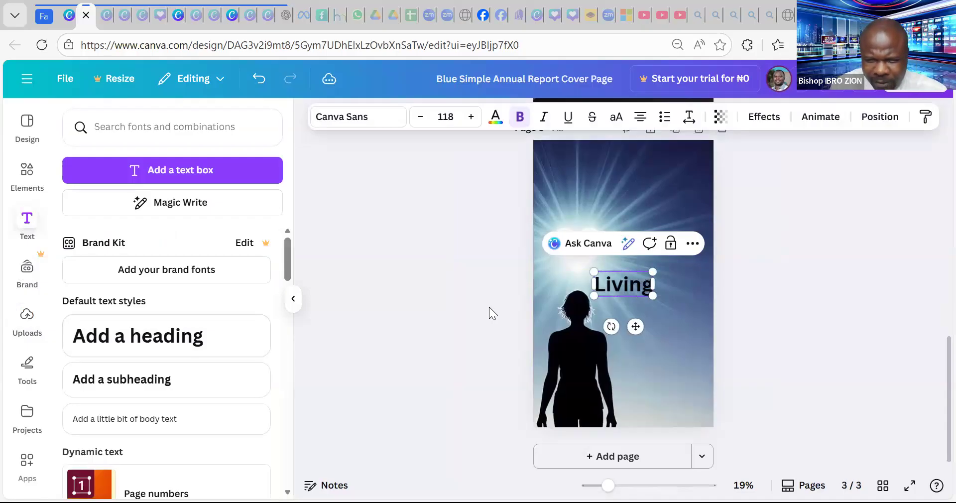
pyautogui.moveTo(591, 270); pyautogui.dragTo(544, 252)
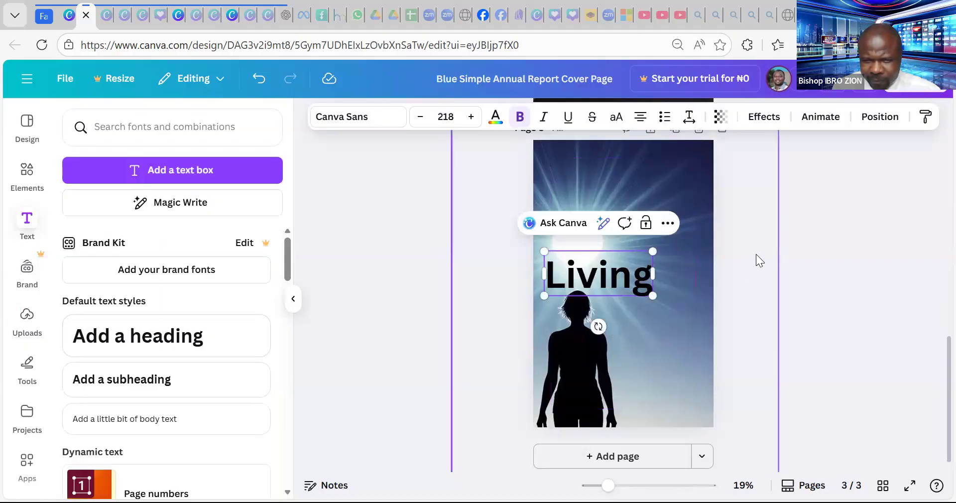
pyautogui.moveTo(622, 275); pyautogui.dragTo(646, 192)
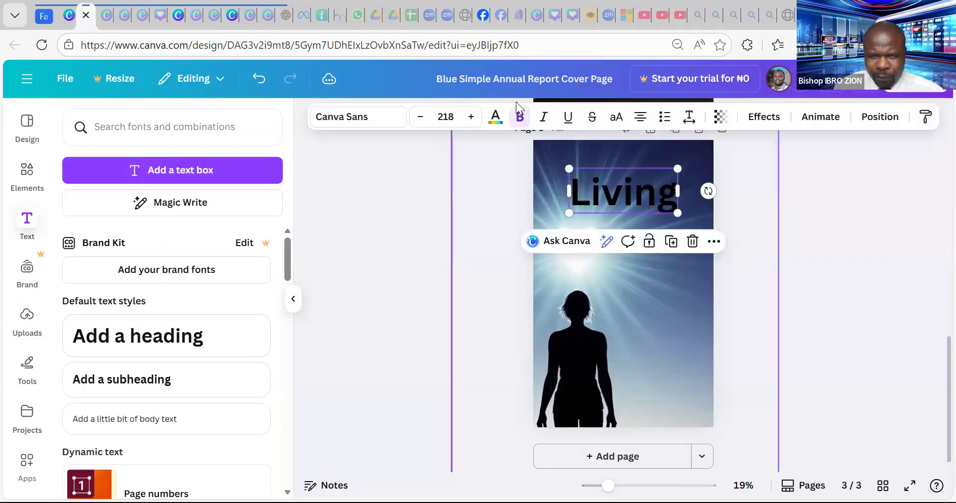
# - Make the Living text white with a black Outline effect at thickness 125
pyautogui.click(495, 118)
pyautogui.click(258, 216)
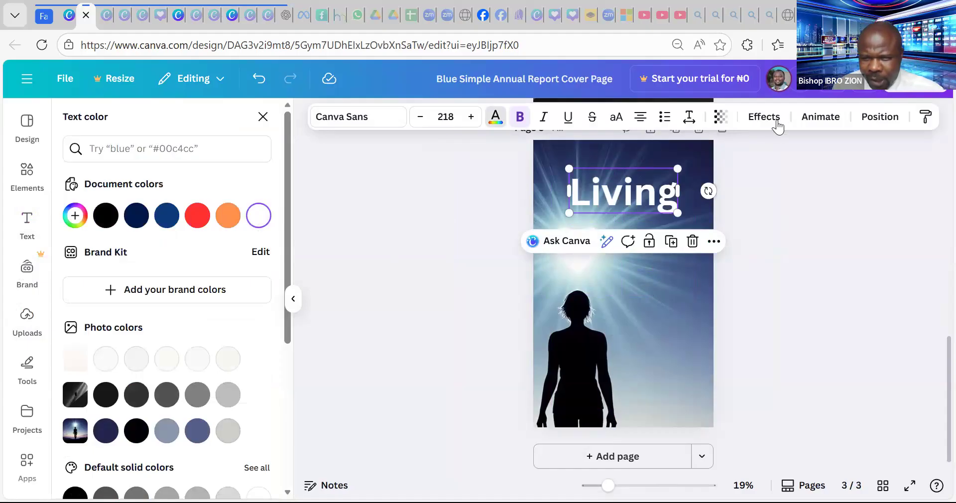
pyautogui.click(774, 120)
pyautogui.click(241, 284)
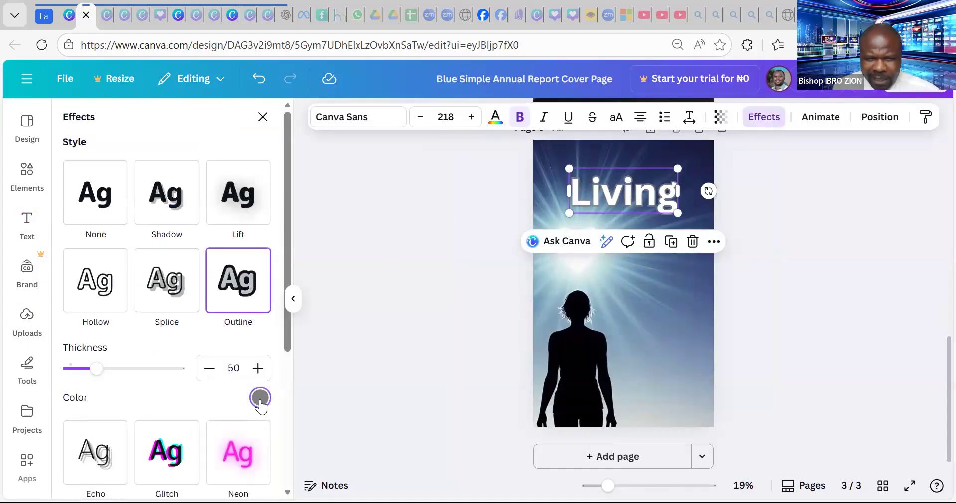
pyautogui.click(259, 398)
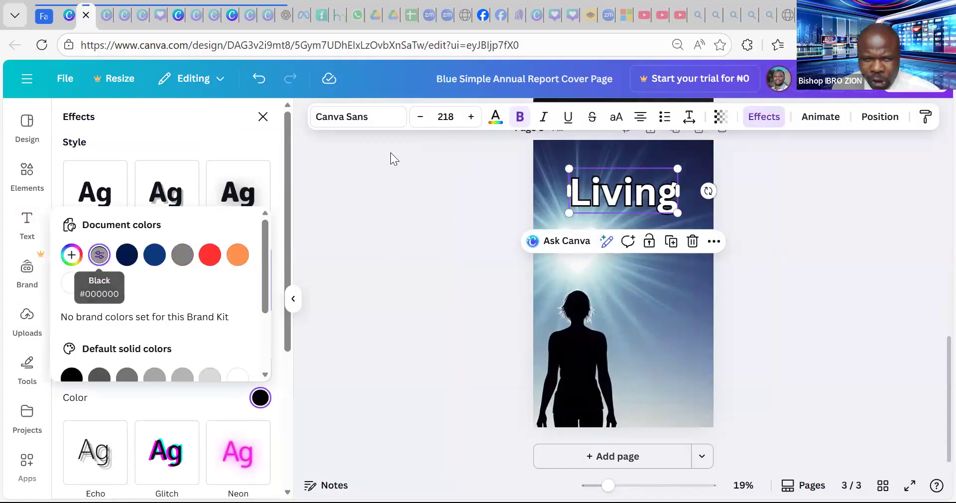
pyautogui.click(138, 123)
pyautogui.moveTo(96, 368); pyautogui.dragTo(137, 368)
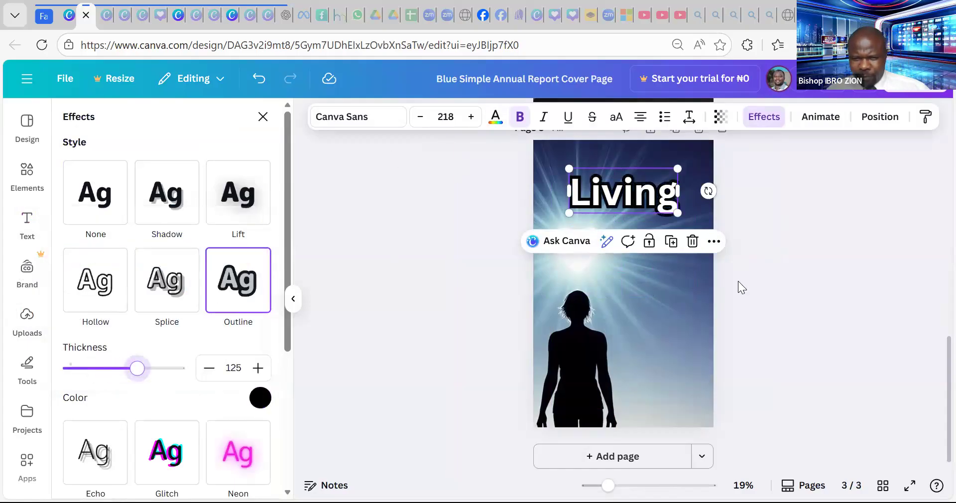
pyautogui.click(375, 122)
# - Switch Living to Alex Brush at size 374, centred across the top of page 3
pyautogui.scroll(-1, 183, 294)
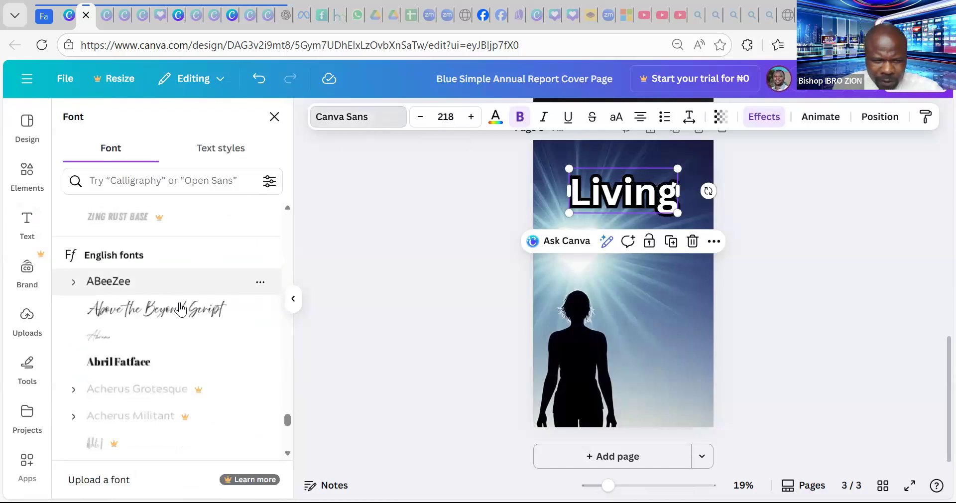
pyautogui.click(180, 309)
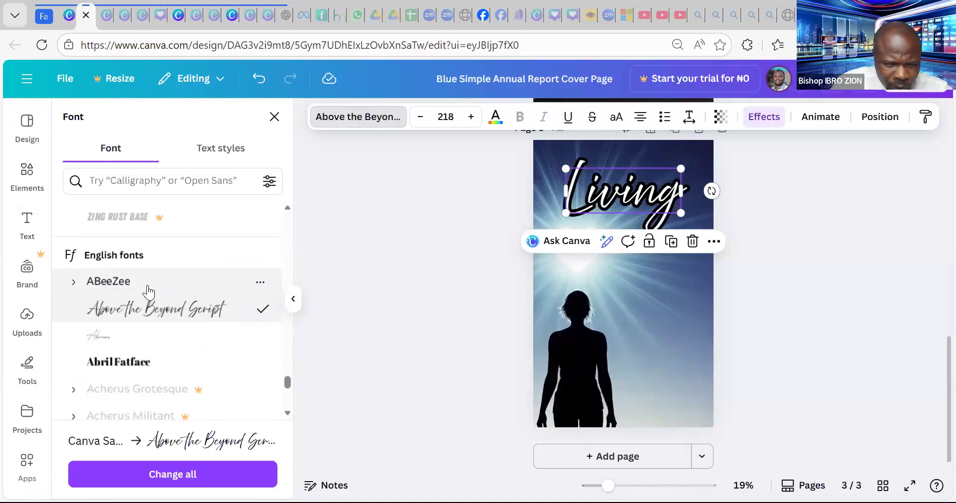
pyautogui.scroll(-10, 144, 312)
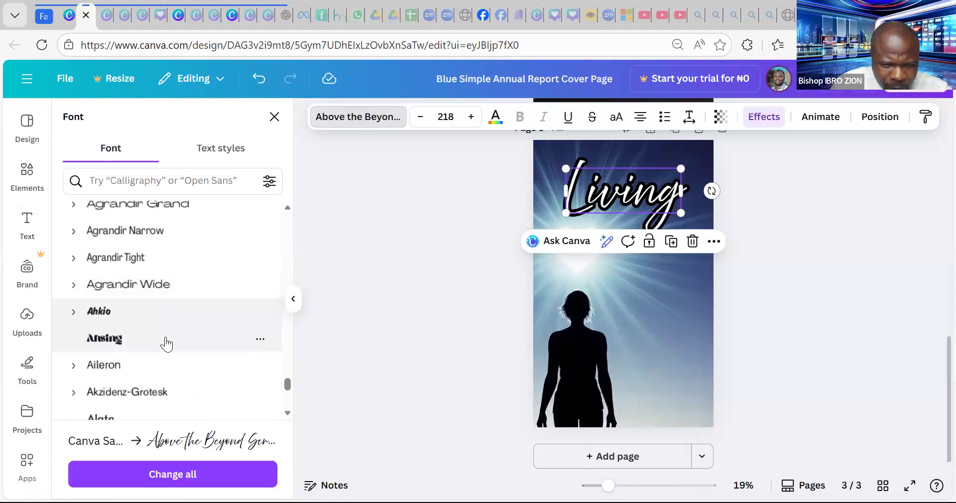
pyautogui.scroll(-3, 166, 331)
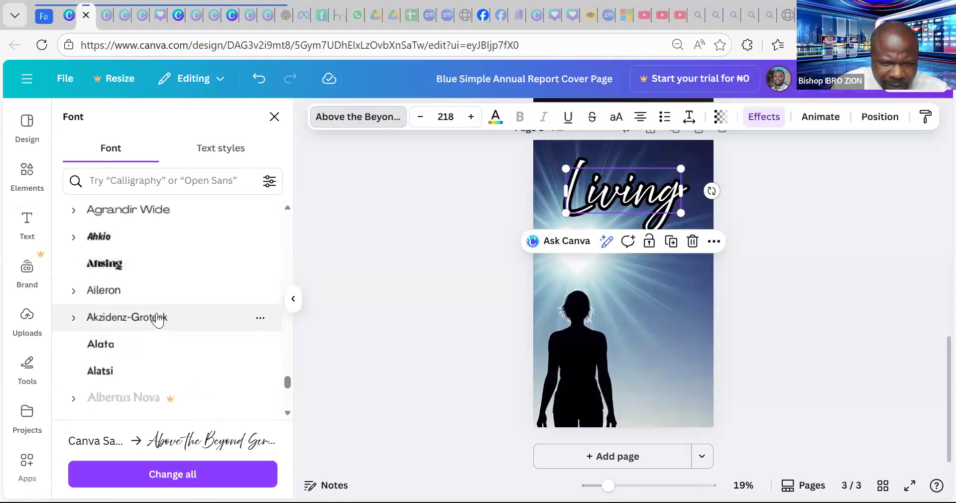
pyautogui.scroll(-10, 159, 314)
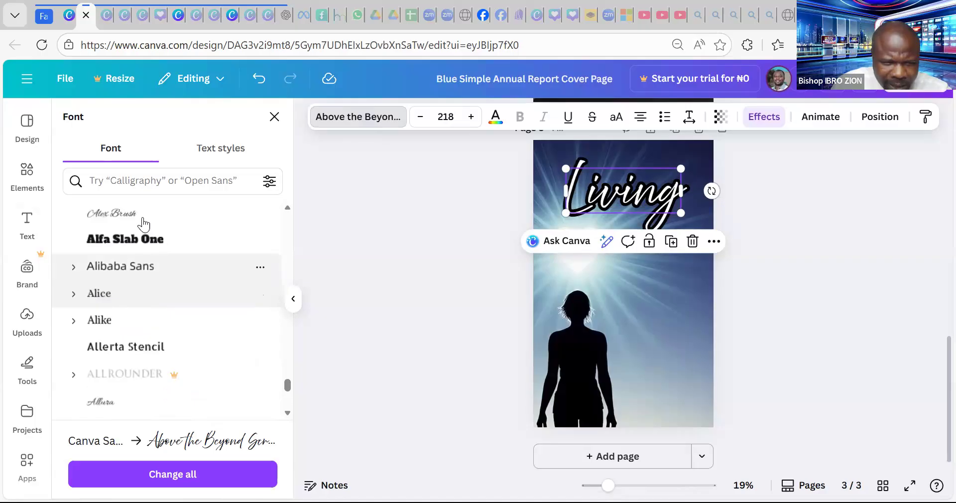
pyautogui.click(143, 222)
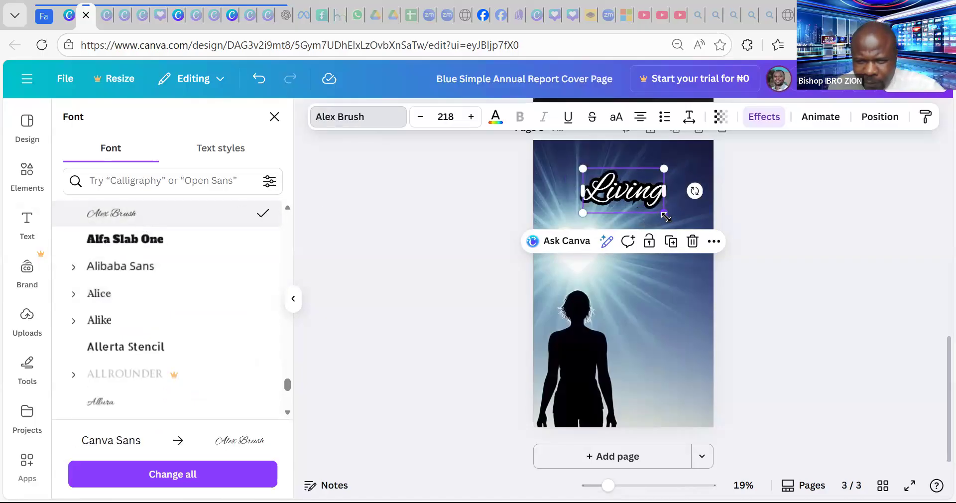
pyautogui.moveTo(697, 231); pyautogui.dragTo(722, 244)
pyautogui.moveTo(652, 209)
pyautogui.mouseDown()
pyautogui.moveTo(640, 212)
pyautogui.moveTo(650, 196)
pyautogui.mouseUp()
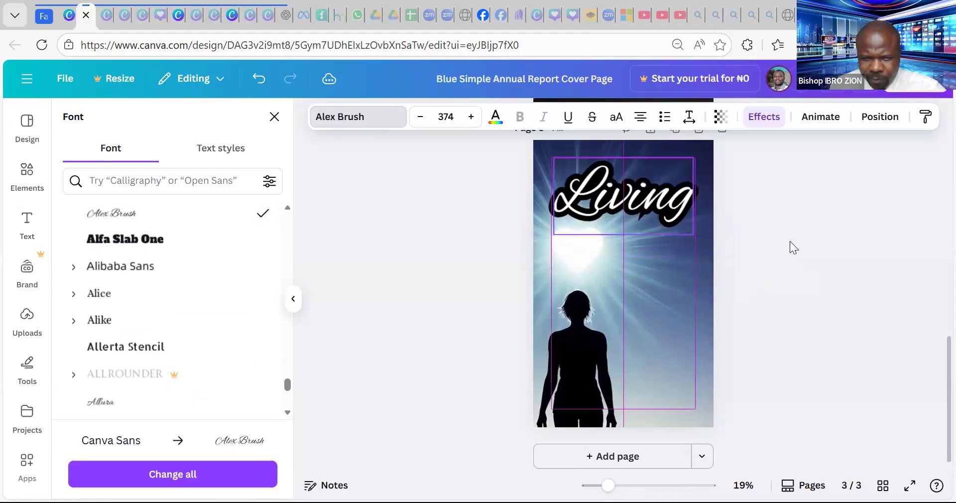
pyautogui.click(830, 238)
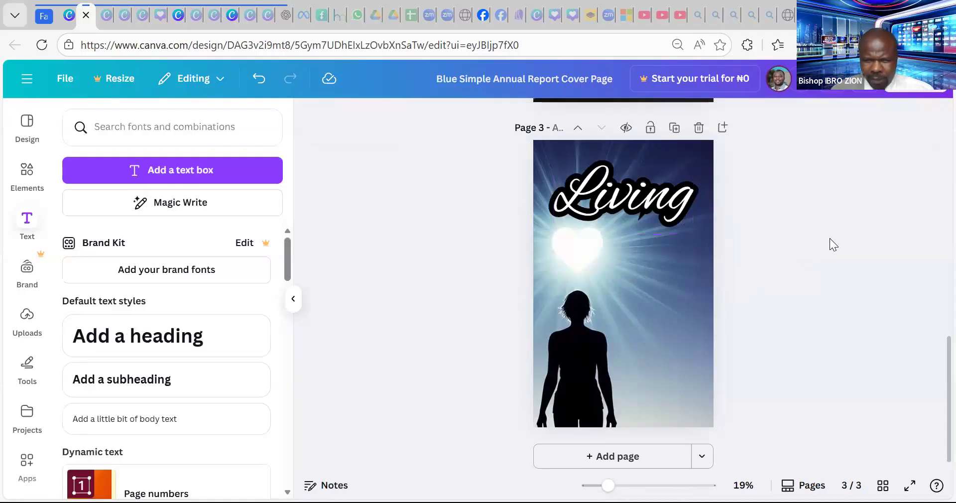
pyautogui.click(670, 211)
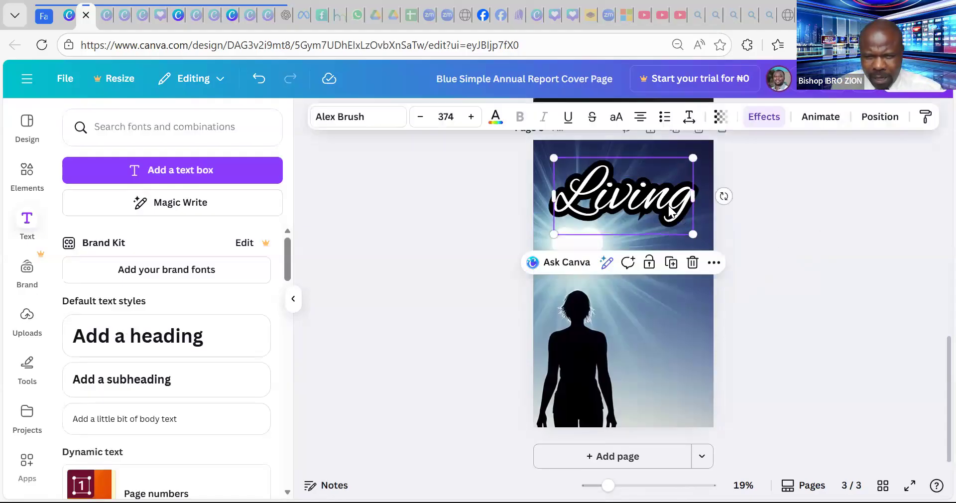
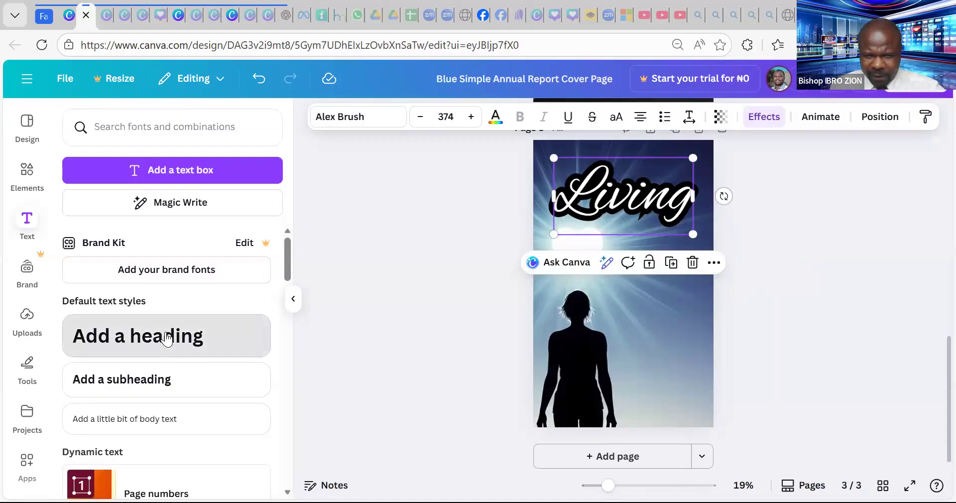
# - Add an 'A Life' heading at size 271 directly beneath the Living title
pyautogui.click(170, 335)
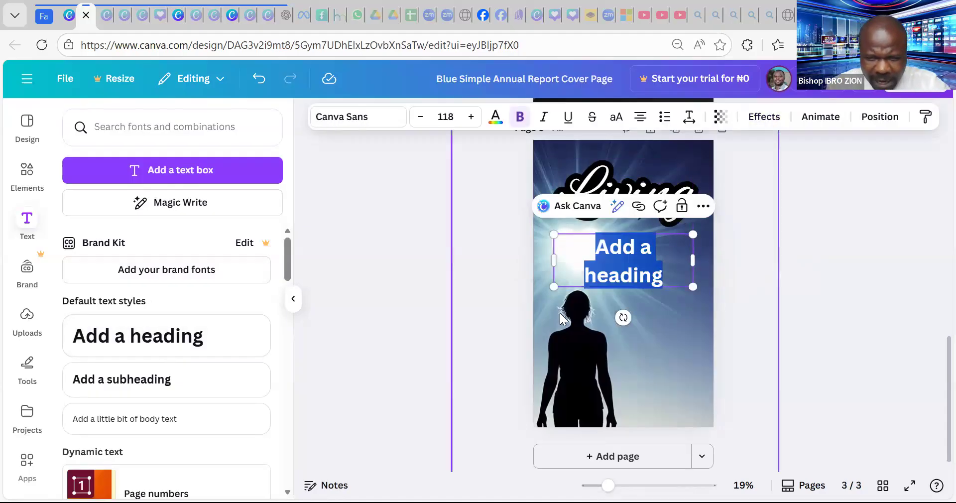
pyautogui.write('A')
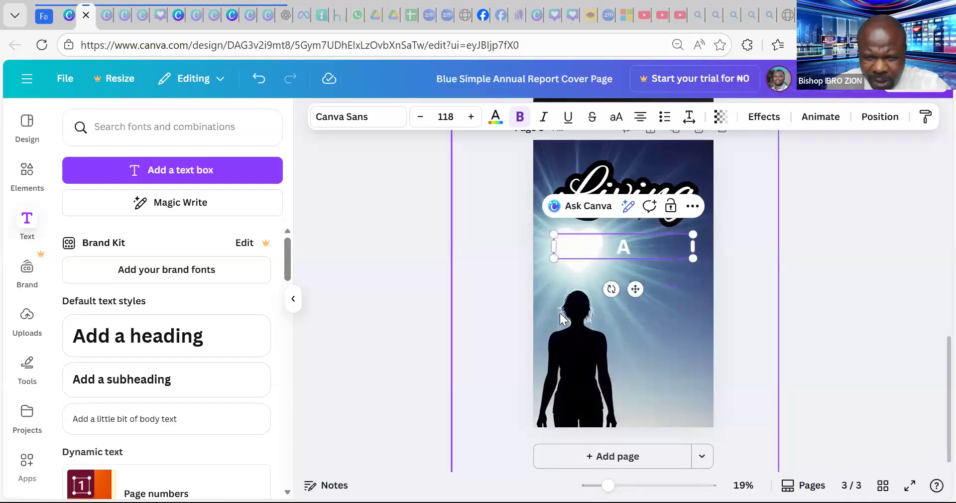
pyautogui.write(' LI')
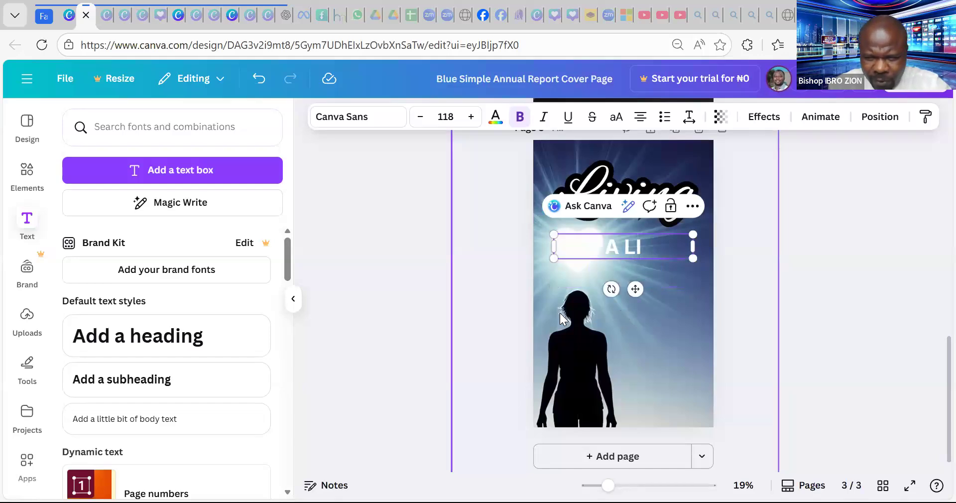
pyautogui.press('BackSpace')
pyautogui.write('ife')
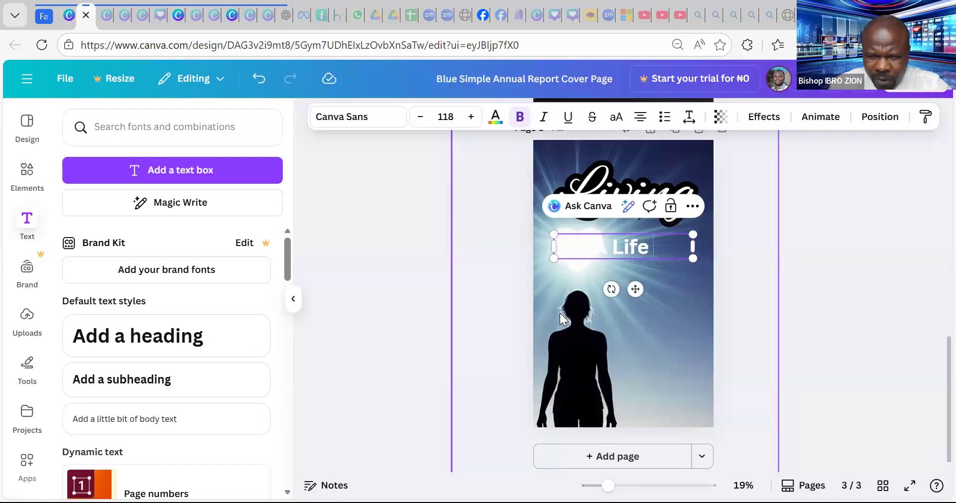
pyautogui.write(' Of')
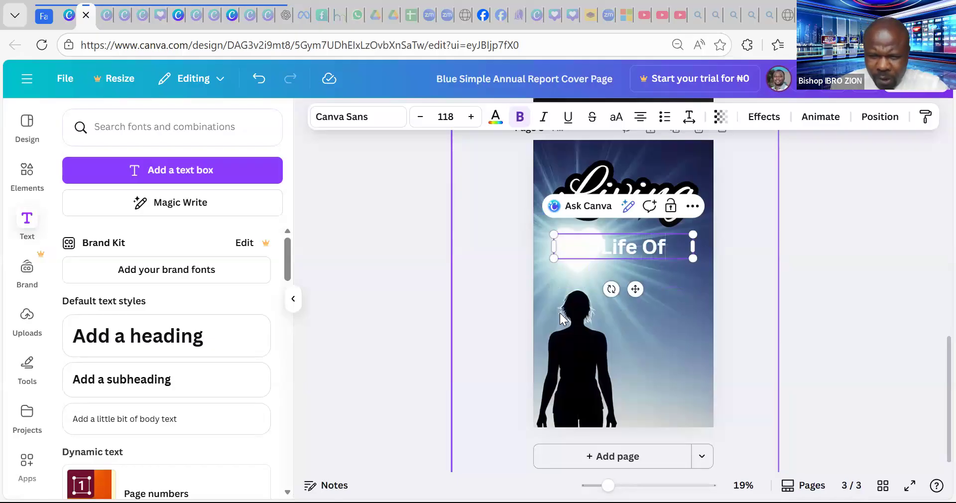
pyautogui.press('BackSpace')
pyautogui.press('BackSpace')
pyautogui.press('BackSpace')
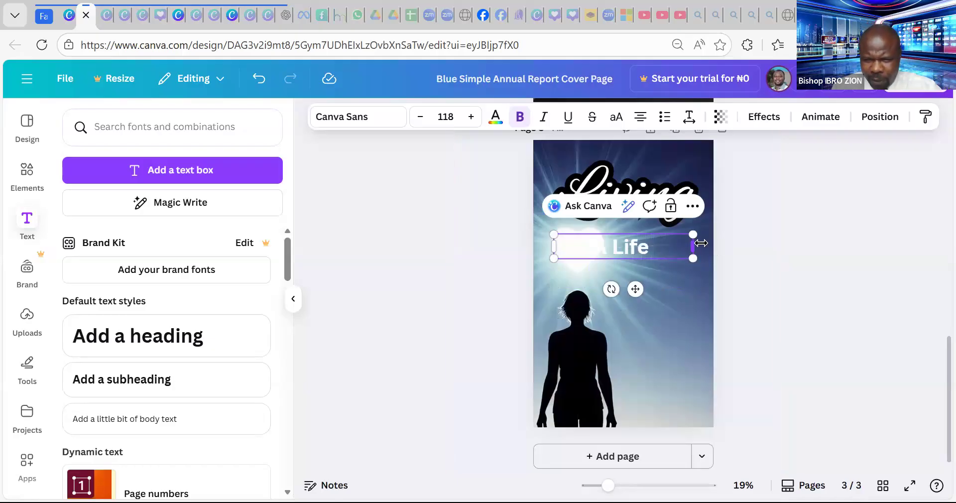
pyautogui.moveTo(692, 246); pyautogui.dragTo(625, 248)
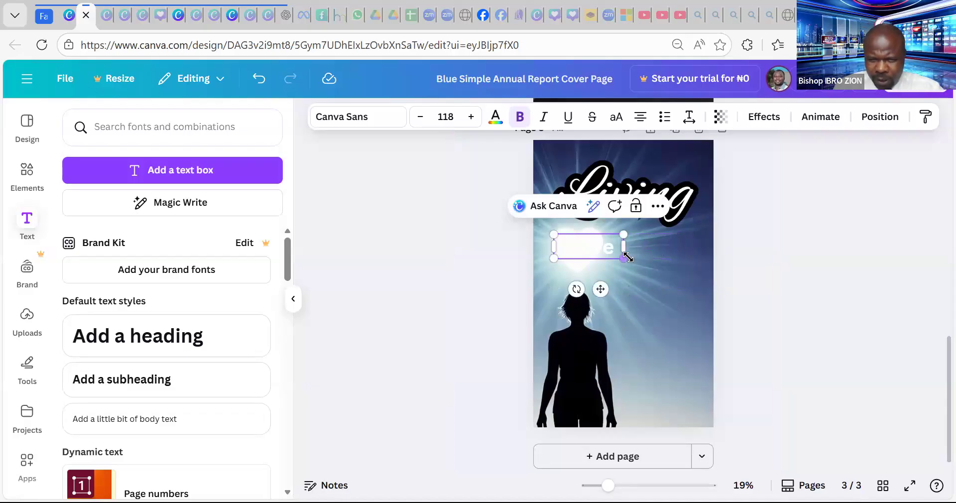
pyautogui.moveTo(696, 279); pyautogui.dragTo(715, 286)
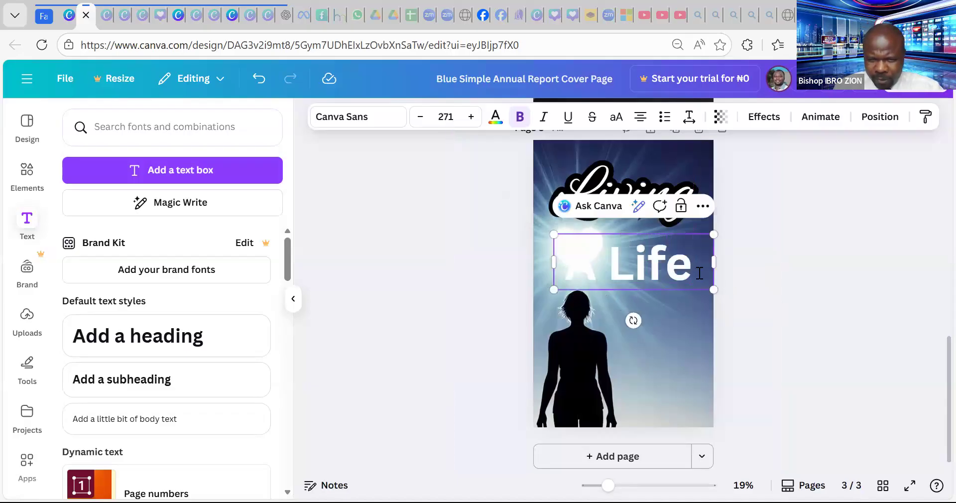
pyautogui.click(771, 245)
pyautogui.moveTo(681, 262); pyautogui.dragTo(673, 236)
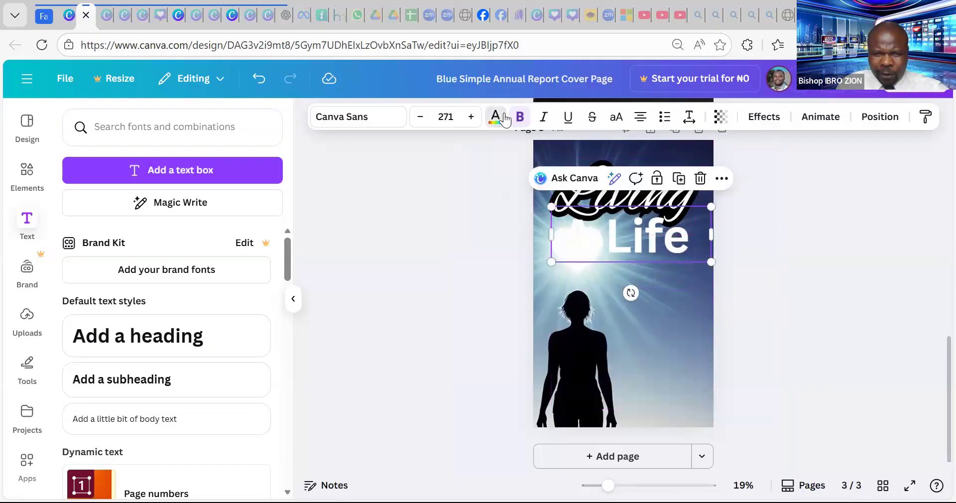
# - Colour the 'A Life' text red and centre it horizontally on the page
pyautogui.click(495, 116)
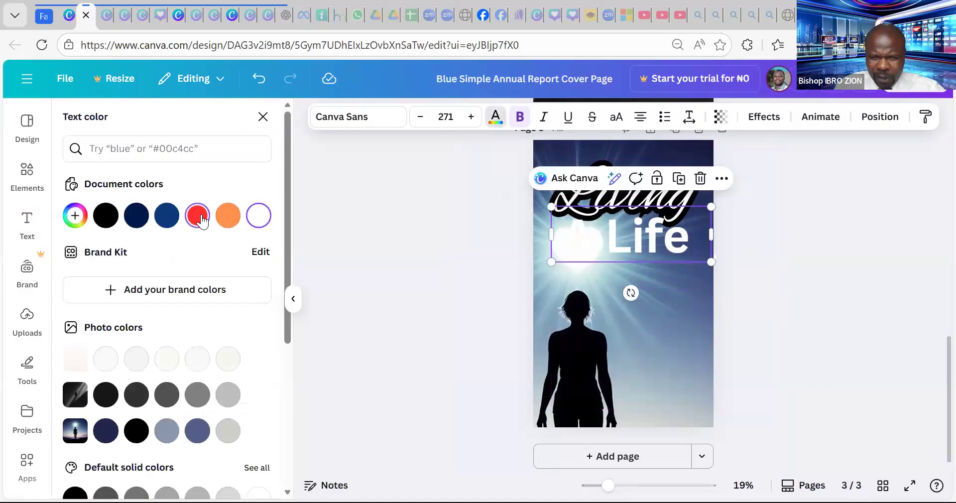
pyautogui.click(197, 215)
pyautogui.moveTo(656, 243); pyautogui.dragTo(660, 232)
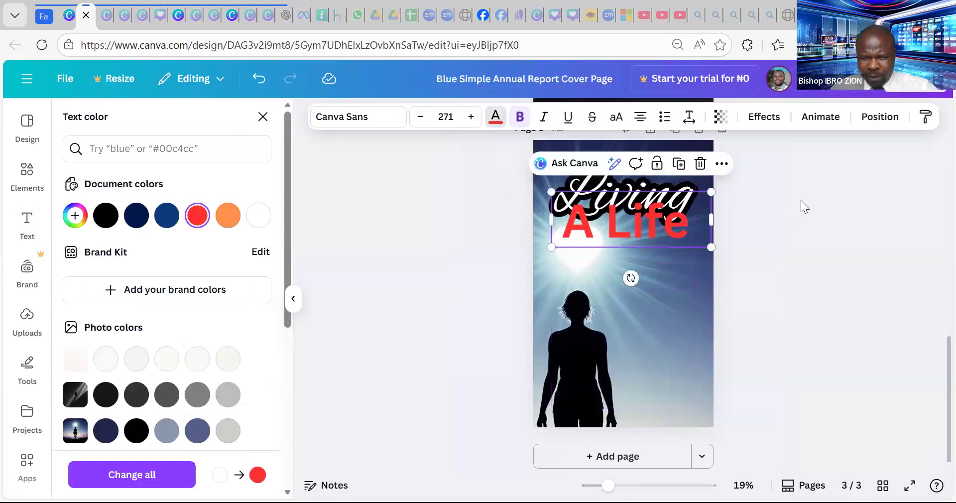
# - Give 'A Life' a white Outline effect thinned to thickness 37
pyautogui.click(756, 124)
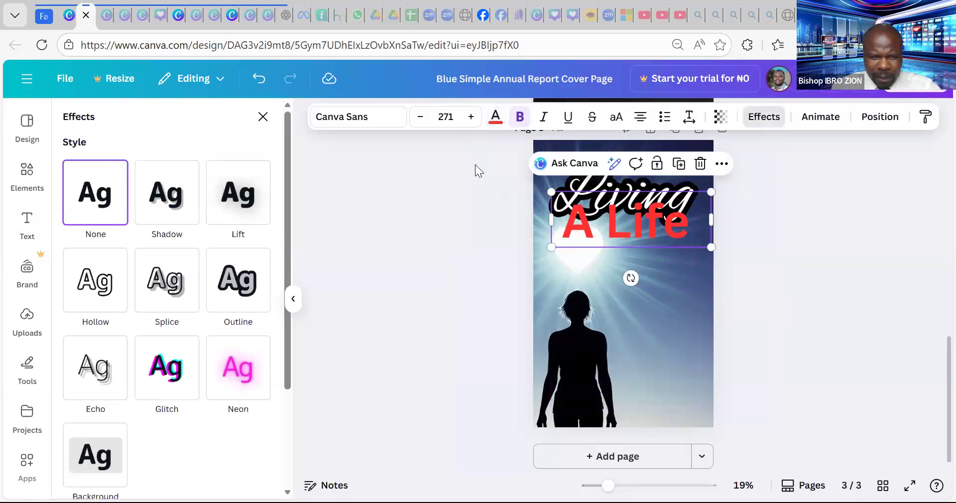
pyautogui.click(242, 279)
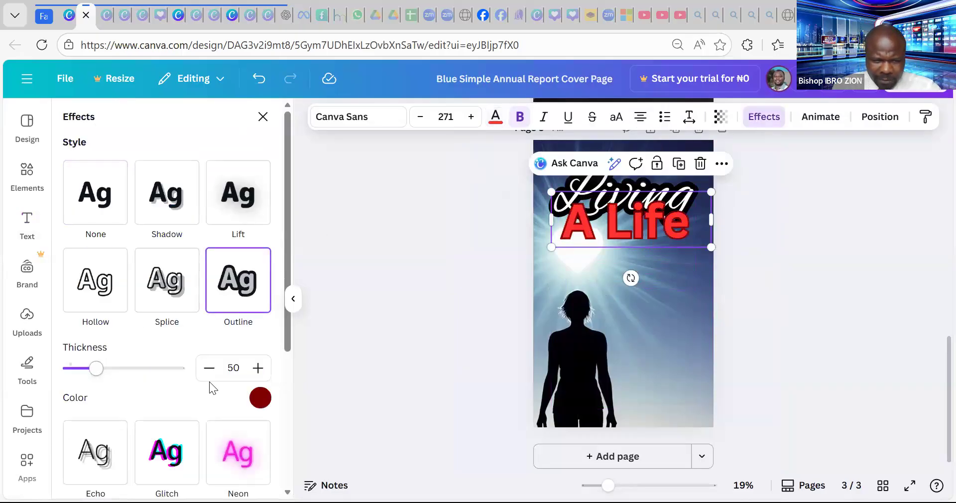
pyautogui.click(260, 398)
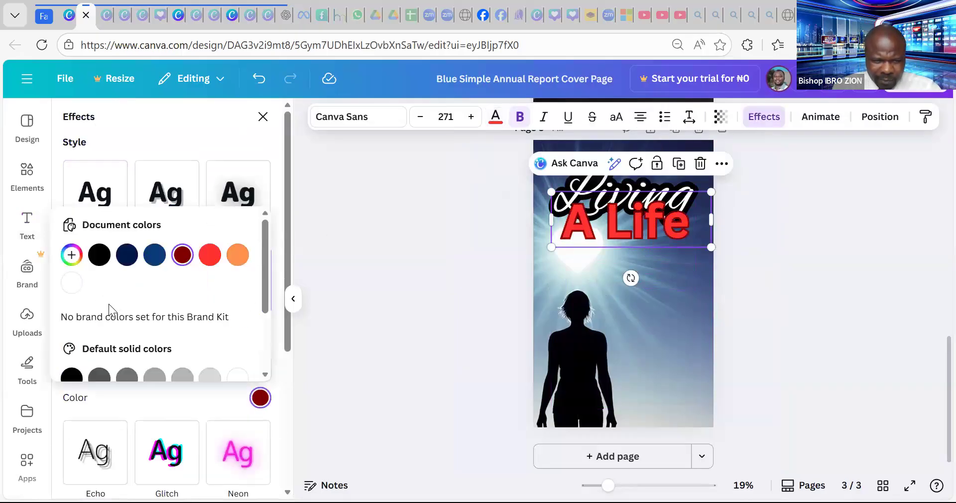
pyautogui.click(78, 286)
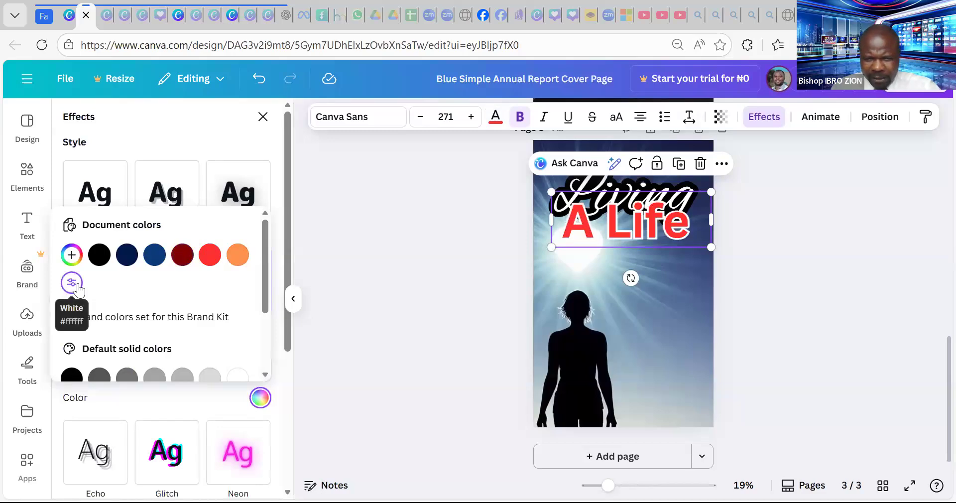
pyautogui.click(168, 120)
pyautogui.moveTo(94, 371); pyautogui.dragTo(84, 371)
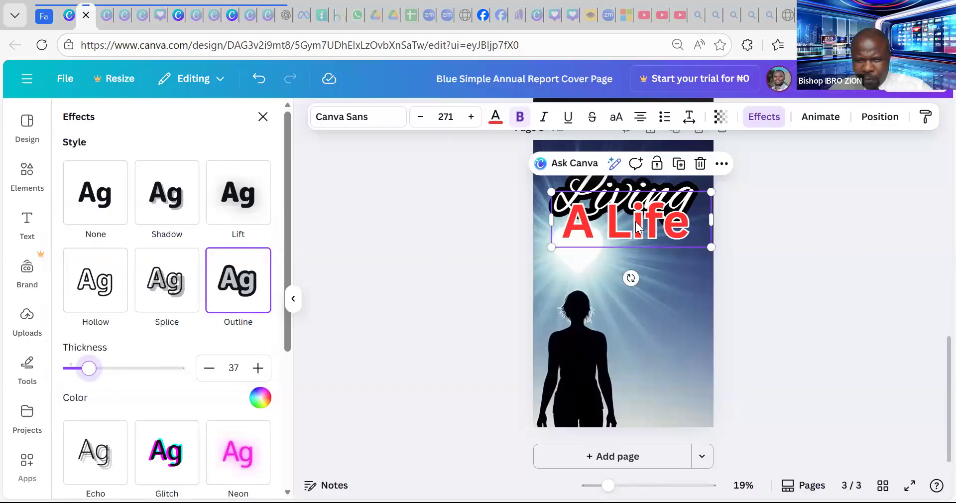
pyautogui.click(772, 188)
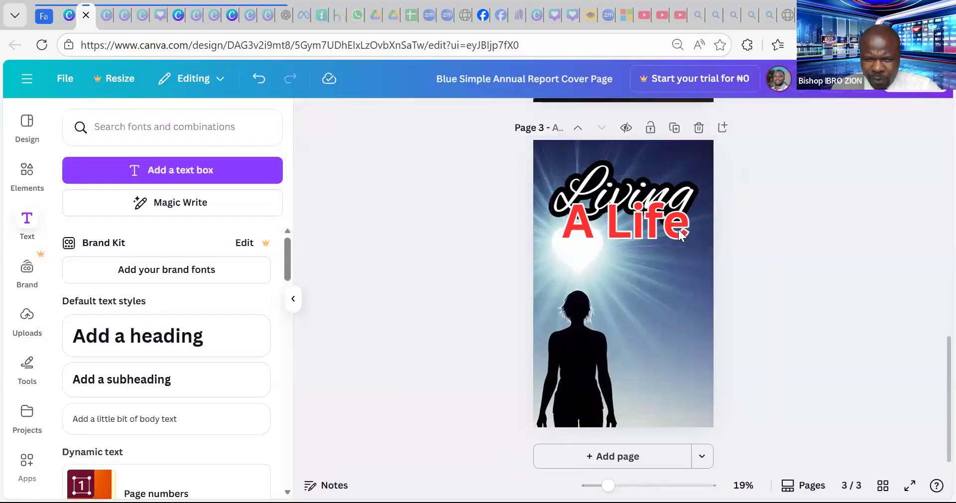
pyautogui.click(669, 237)
pyautogui.click(604, 186)
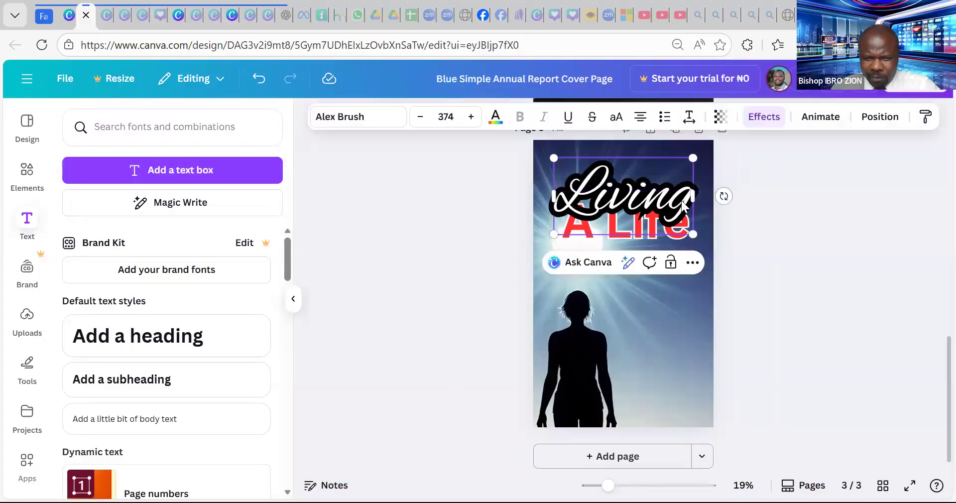
# - Duplicate the Living title, move the copy below 'A Life' and retype it as 'of'
pyautogui.hotkey('ctrl', 'd')
pyautogui.click(711, 79)
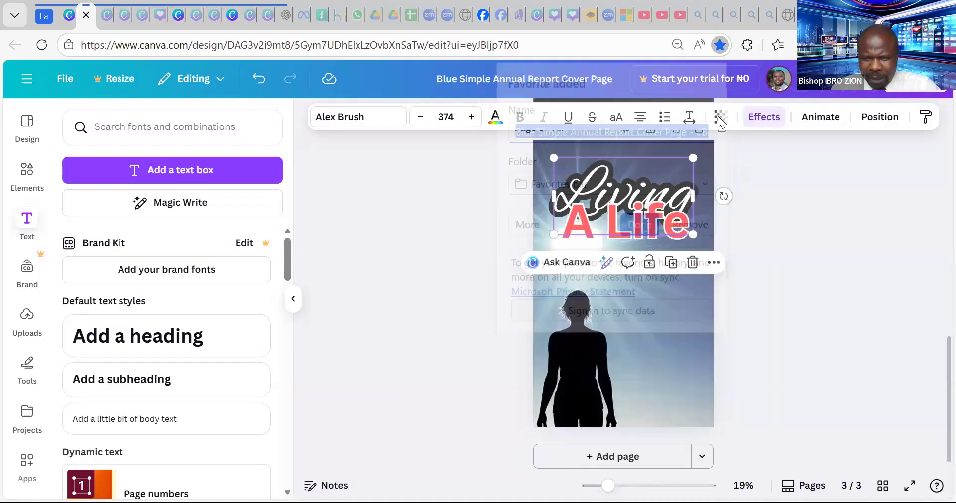
pyautogui.moveTo(670, 175); pyautogui.dragTo(656, 272)
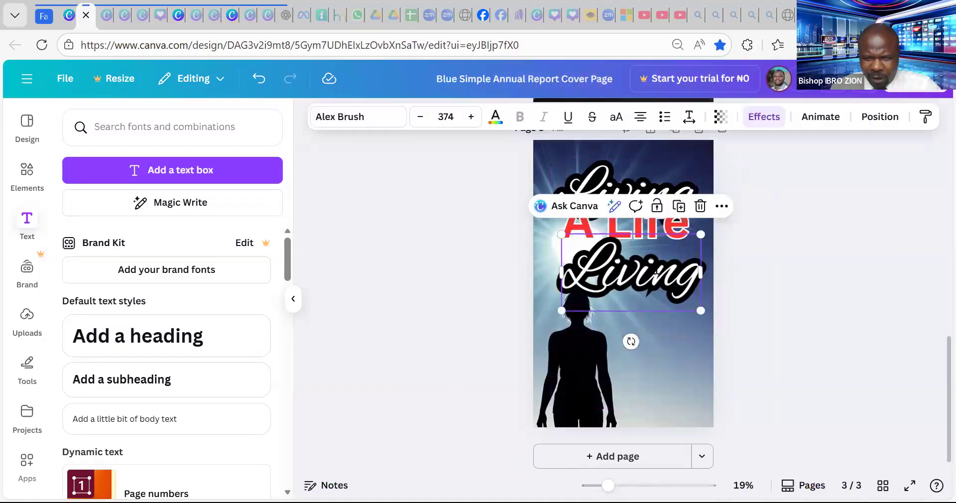
pyautogui.doubleClick(650, 256)
pyautogui.write('of')
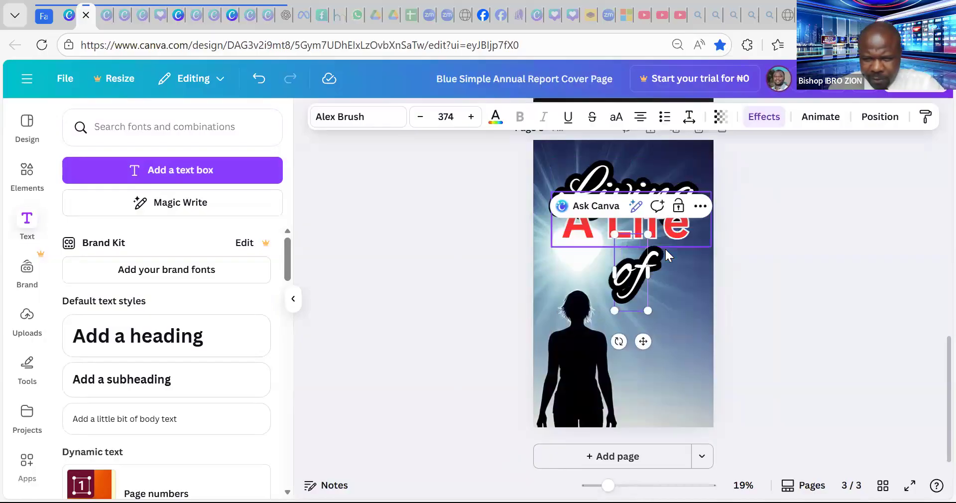
# - Shrink the 'of' text to size 311 and tuck it under the left of 'A Life'
pyautogui.click(772, 222)
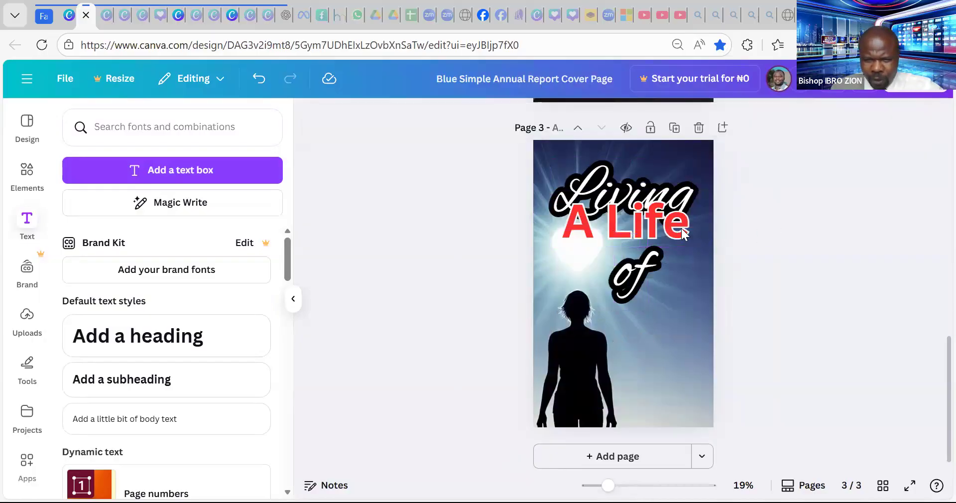
pyautogui.moveTo(680, 231); pyautogui.dragTo(661, 230)
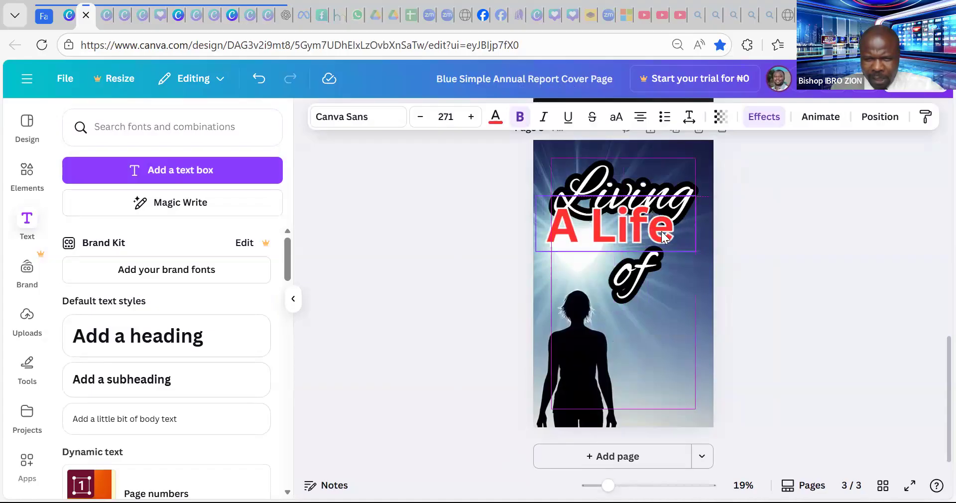
pyautogui.click(640, 275)
pyautogui.moveTo(640, 275)
pyautogui.mouseDown()
pyautogui.moveTo(665, 236)
pyautogui.moveTo(680, 240)
pyautogui.mouseUp()
pyautogui.moveTo(659, 273); pyautogui.dragTo(666, 265)
pyautogui.moveTo(685, 230); pyautogui.dragTo(574, 261)
pyautogui.click(796, 227)
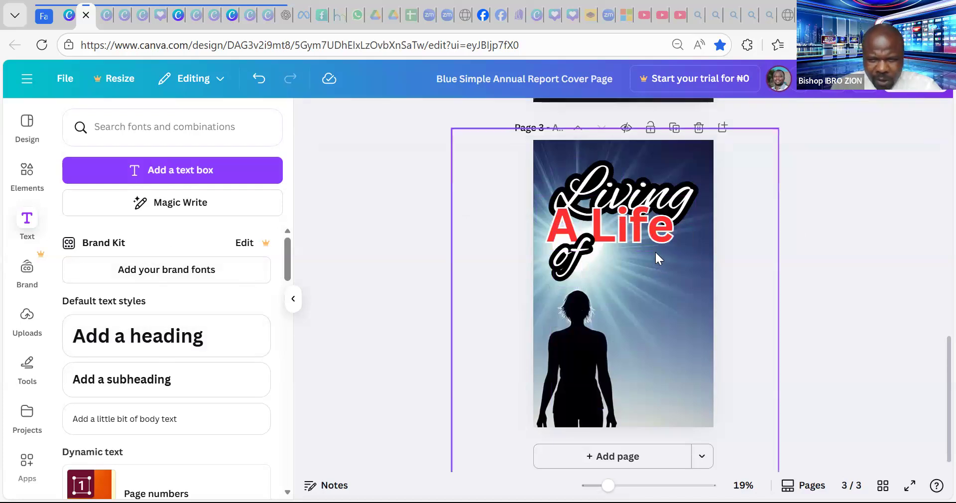
# - Paste the clipboard's YouTube link onto page 3 as an embedded video and move it up
pyautogui.scroll(5, 644, 250)
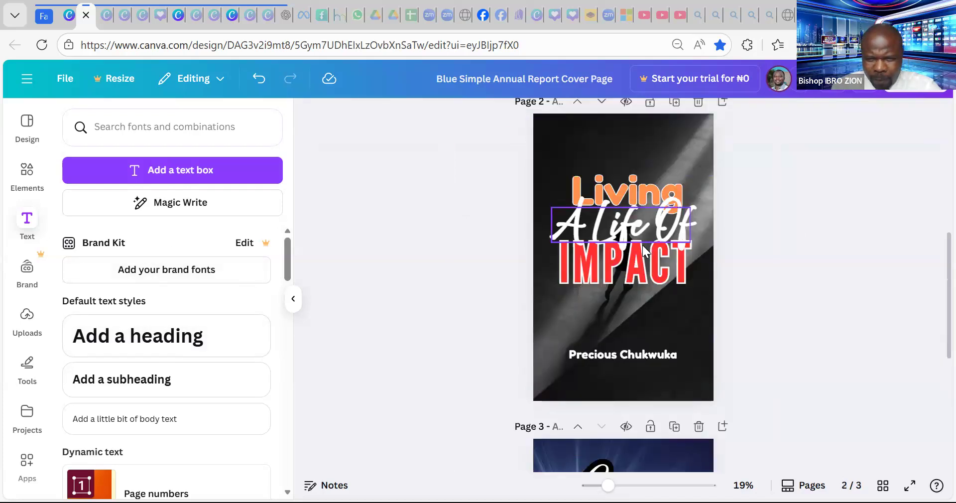
pyautogui.click(648, 272)
pyautogui.scroll(3, 647, 249)
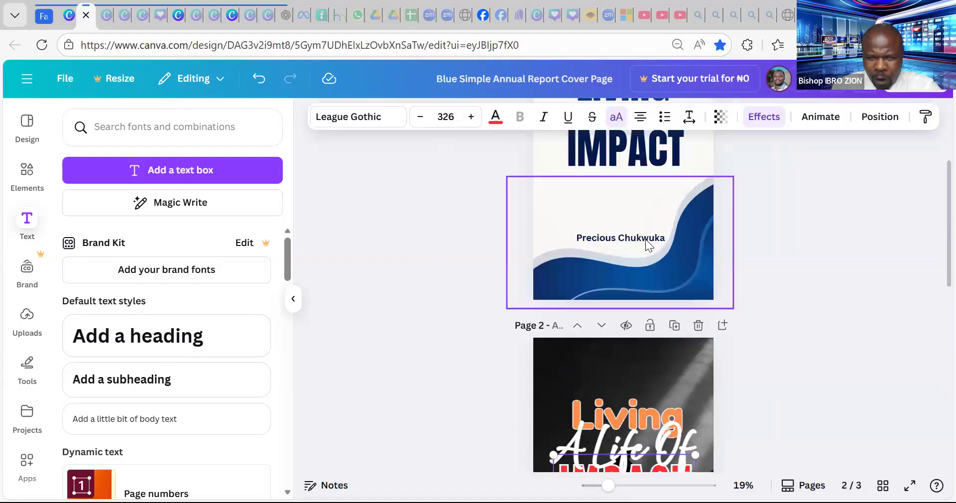
pyautogui.click(654, 152)
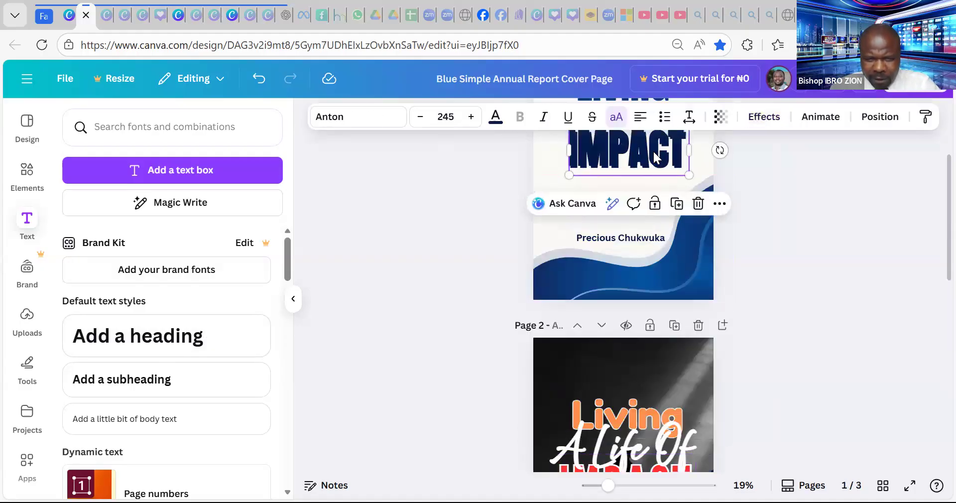
pyautogui.hotkey('ctrl', 'z')
pyautogui.scroll(-10, 653, 199)
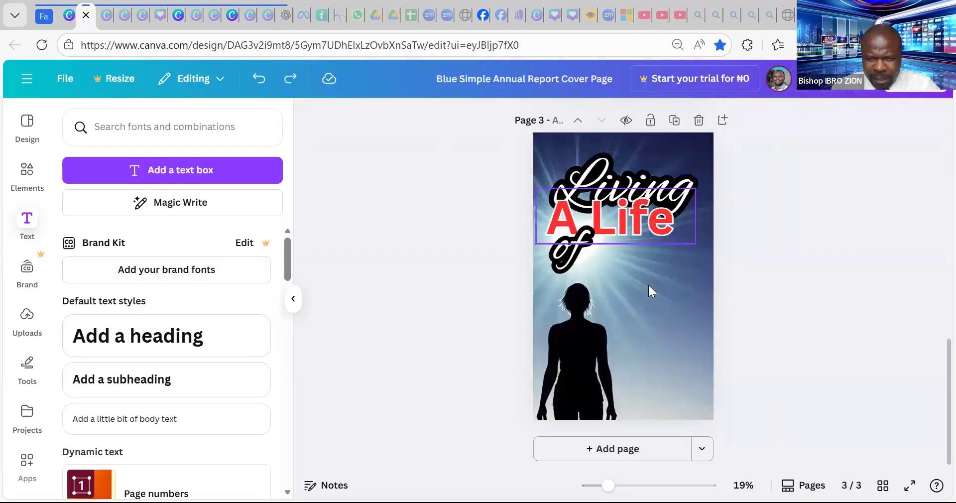
pyautogui.click(650, 289)
pyautogui.hotkey('ctrl', 'v')
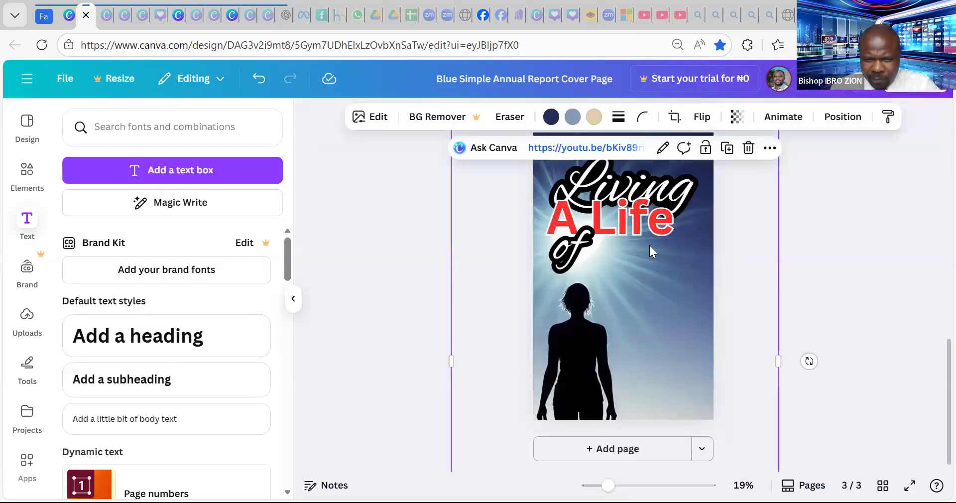
pyautogui.click(799, 203)
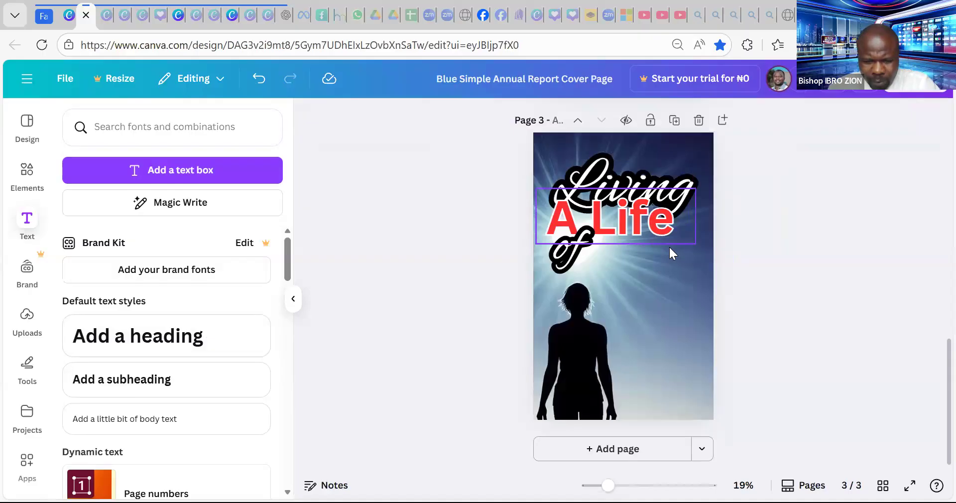
pyautogui.hotkey('ctrl', 'v')
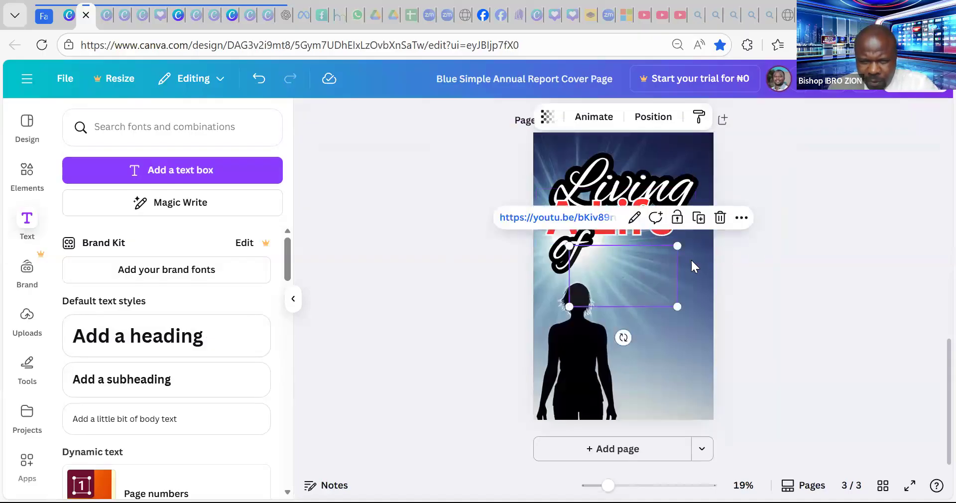
pyautogui.moveTo(641, 271); pyautogui.dragTo(658, 244)
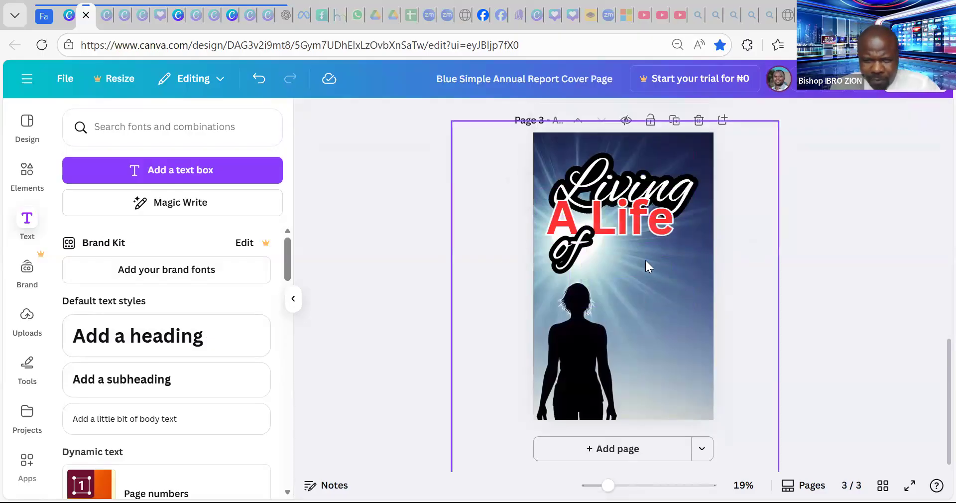
# - Copy the IMPACT title from page 1 and paste it onto the page 3 cover
pyautogui.scroll(10, 647, 249)
pyautogui.click(633, 287)
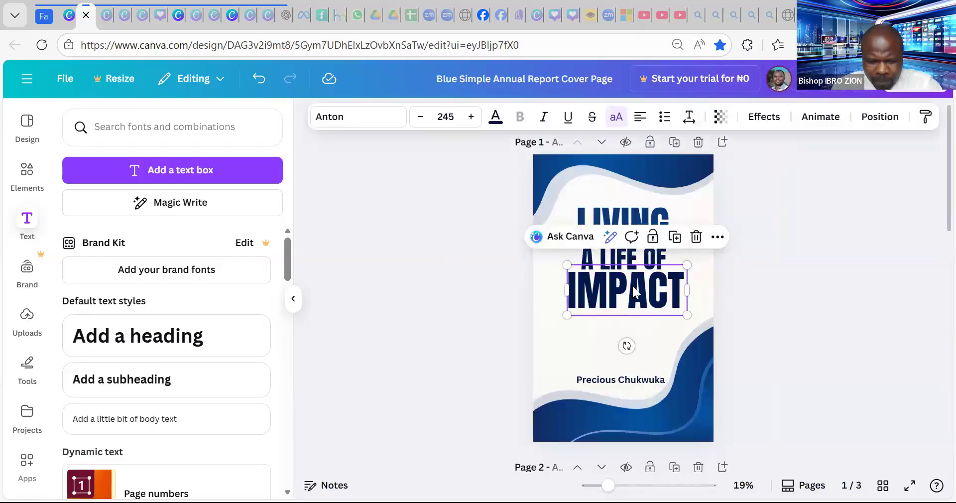
pyautogui.hotkey('ctrl', 'd')
pyautogui.press('Escape')
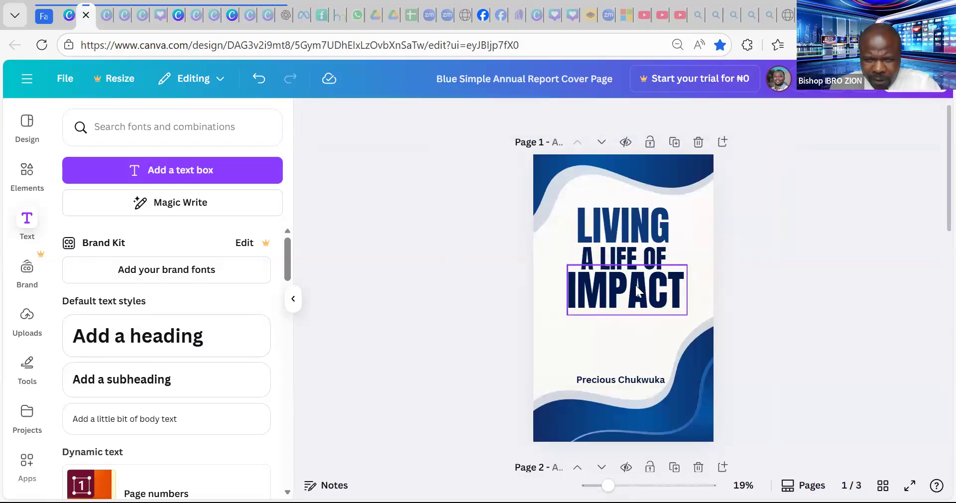
pyautogui.scroll(-10, 634, 281)
pyautogui.click(644, 300)
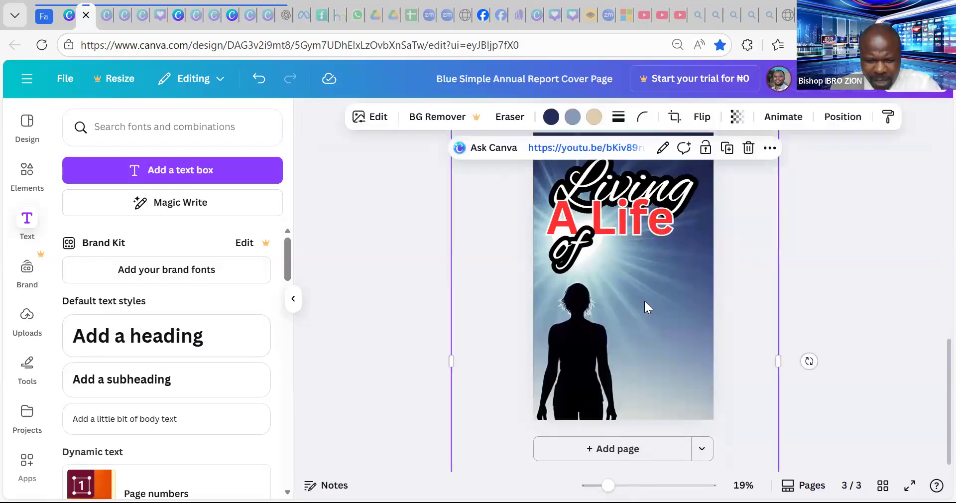
pyautogui.hotkey('ctrl', 'v')
pyautogui.click(819, 206)
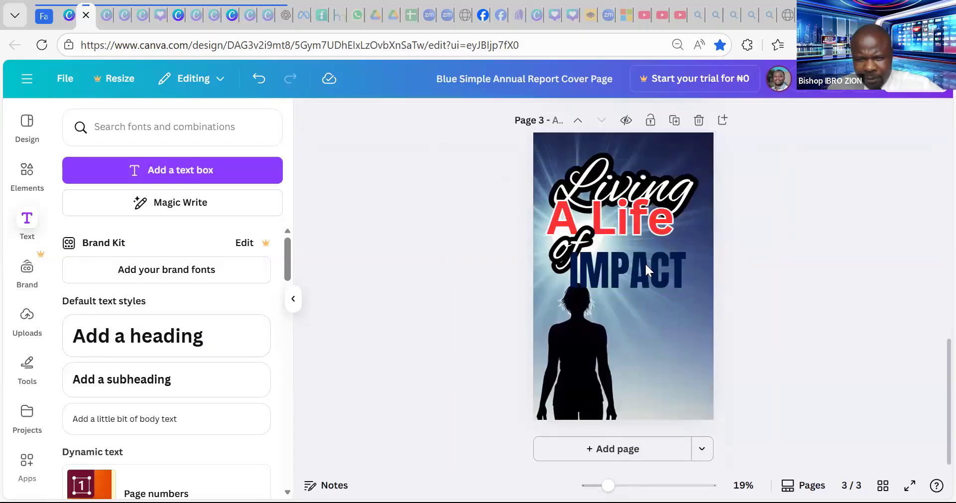
# - Move IMPACT beside the script 'of' and give it a white Outline at thickness 34
pyautogui.moveTo(655, 276); pyautogui.dragTo(643, 255)
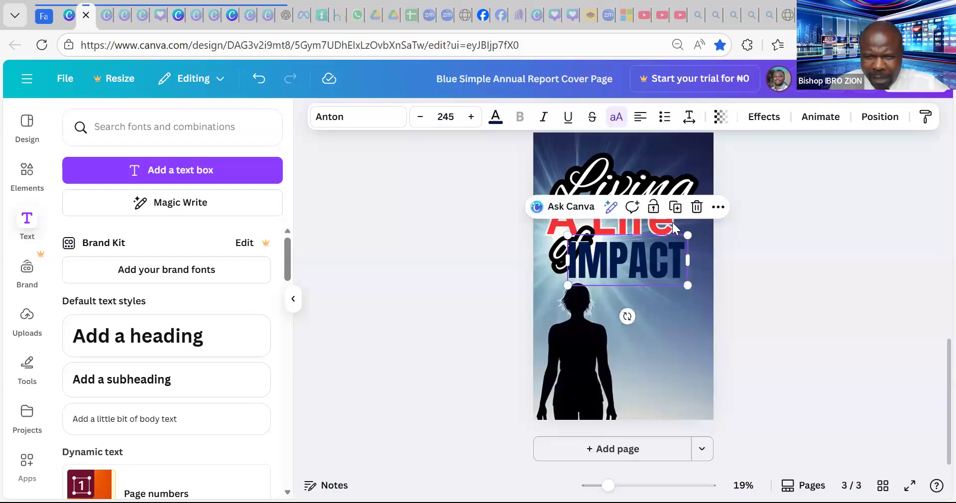
pyautogui.click(763, 120)
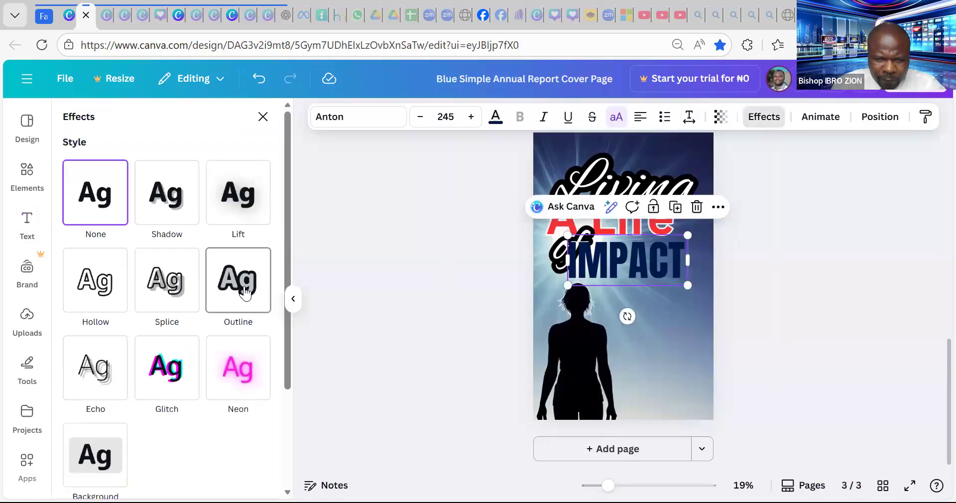
pyautogui.click(246, 288)
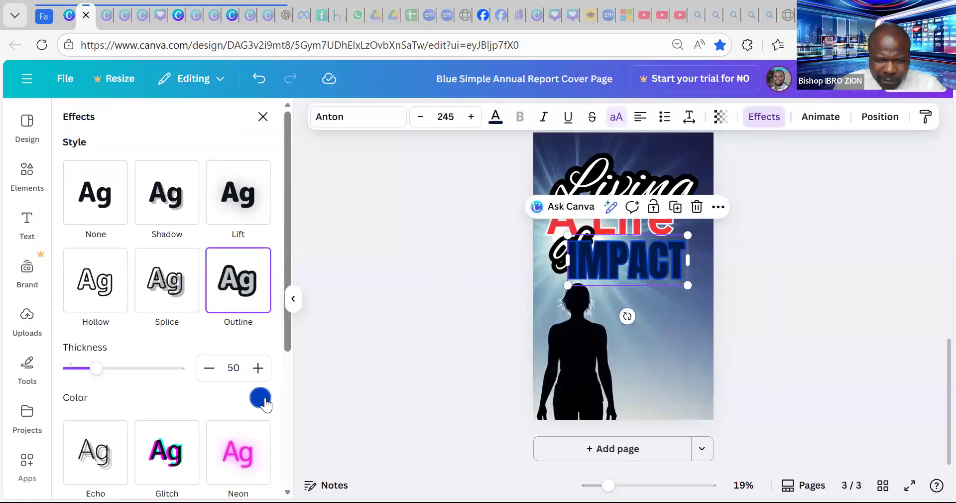
pyautogui.click(262, 399)
pyautogui.click(77, 286)
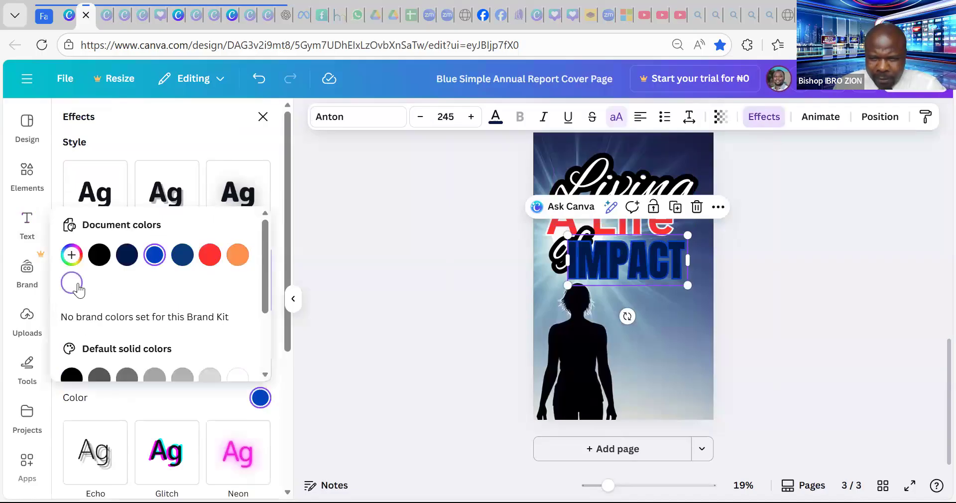
pyautogui.click(172, 146)
pyautogui.moveTo(95, 374); pyautogui.dragTo(87, 375)
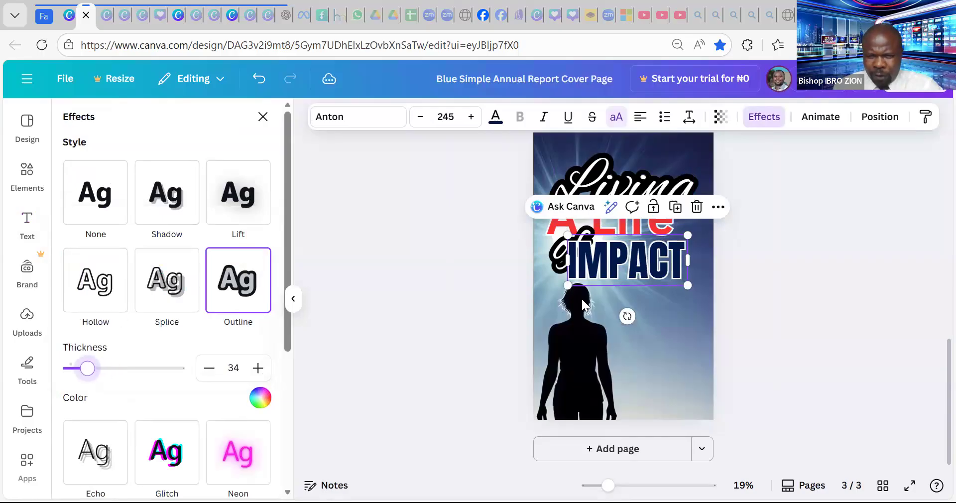
pyautogui.click(764, 222)
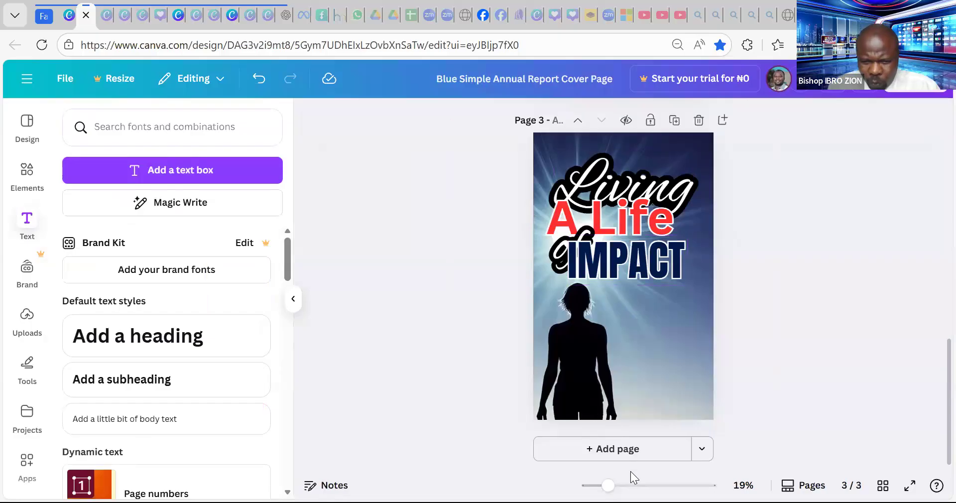
# - Enlarge IMPACT to size 265, centre it, and send it backward behind 'of'
pyautogui.moveTo(608, 485); pyautogui.dragTo(629, 485)
pyautogui.click(647, 253)
pyautogui.moveTo(630, 249); pyautogui.dragTo(631, 262)
pyautogui.moveTo(505, 305); pyautogui.dragTo(483, 314)
pyautogui.moveTo(633, 257); pyautogui.dragTo(650, 244)
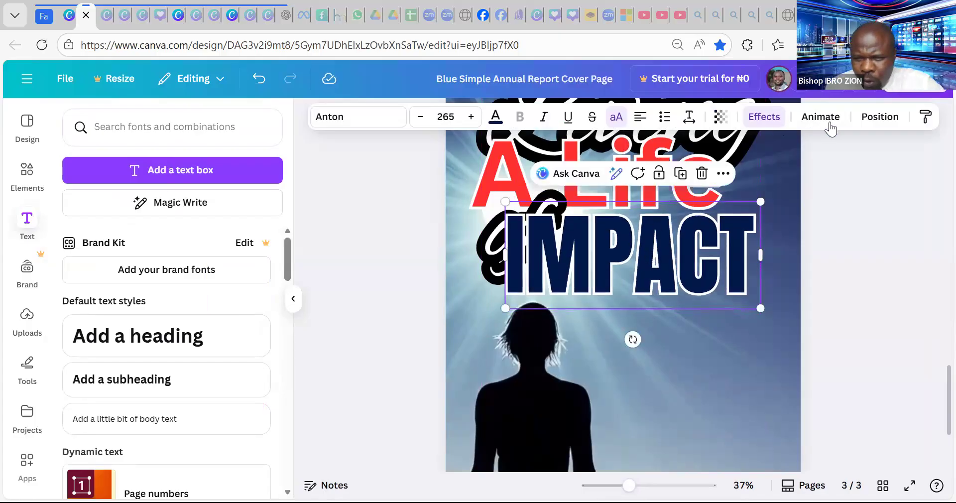
pyautogui.click(874, 125)
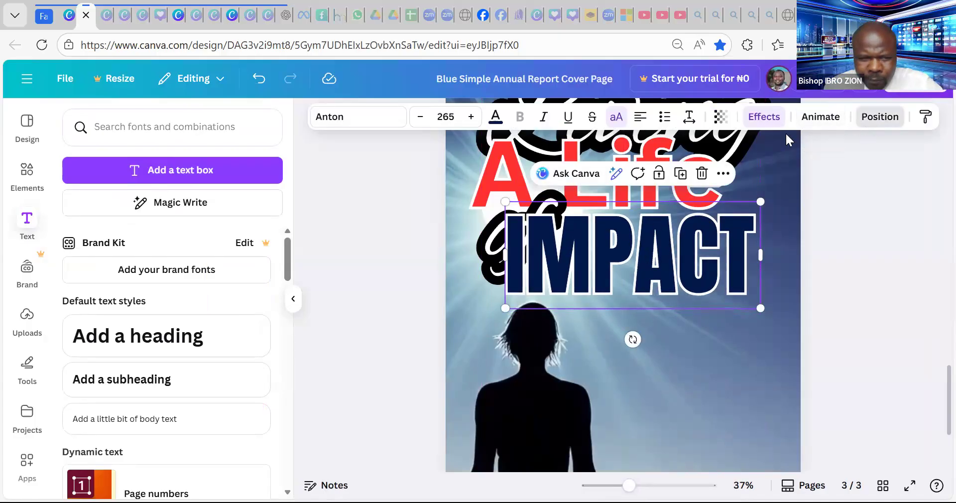
pyautogui.click(225, 193)
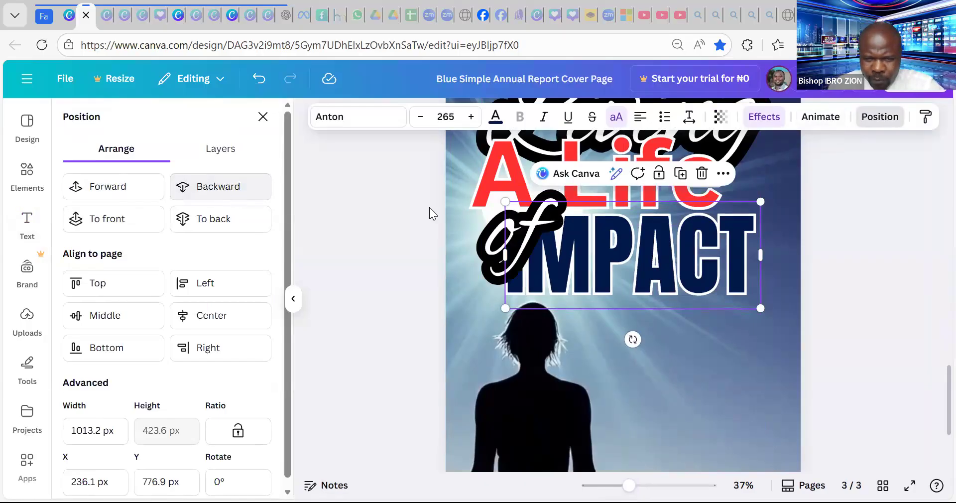
# - Thin the 'of' outline to 40, then nudge 'of' up-left and 'A Life' right
pyautogui.click(564, 207)
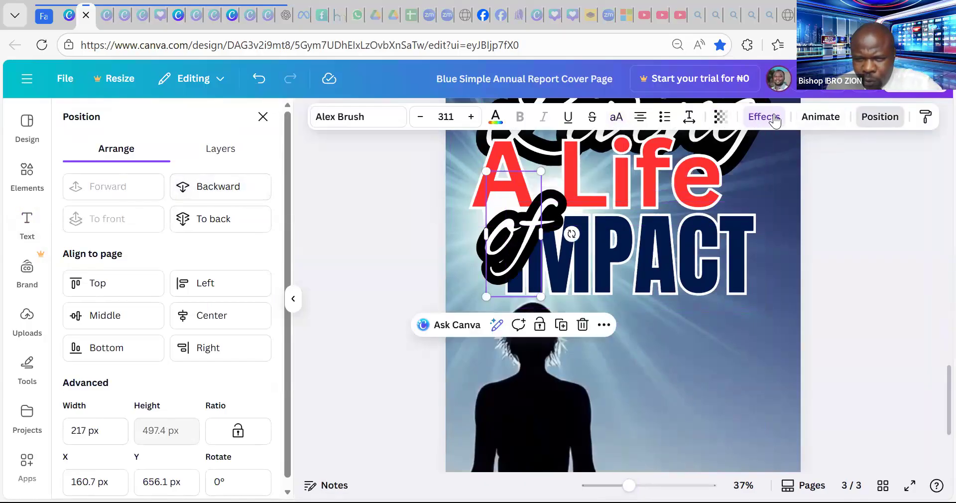
pyautogui.click(774, 119)
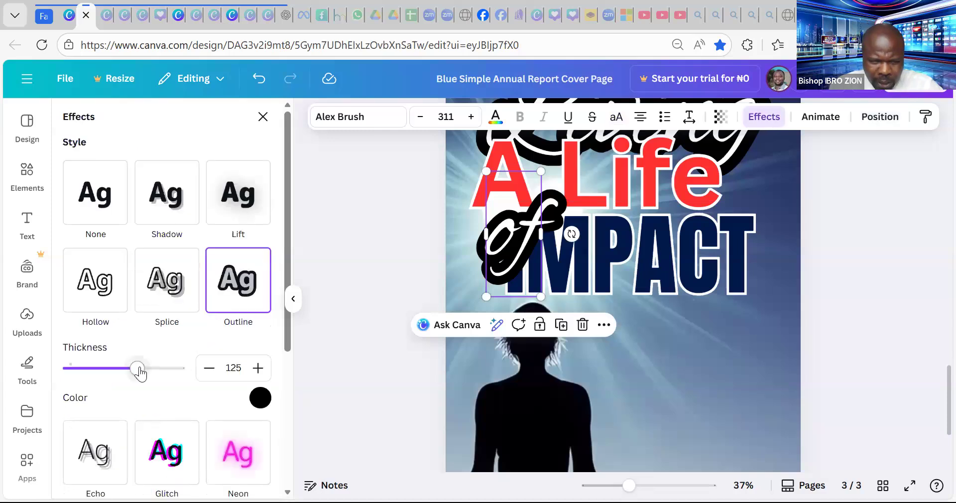
pyautogui.moveTo(139, 372); pyautogui.dragTo(91, 371)
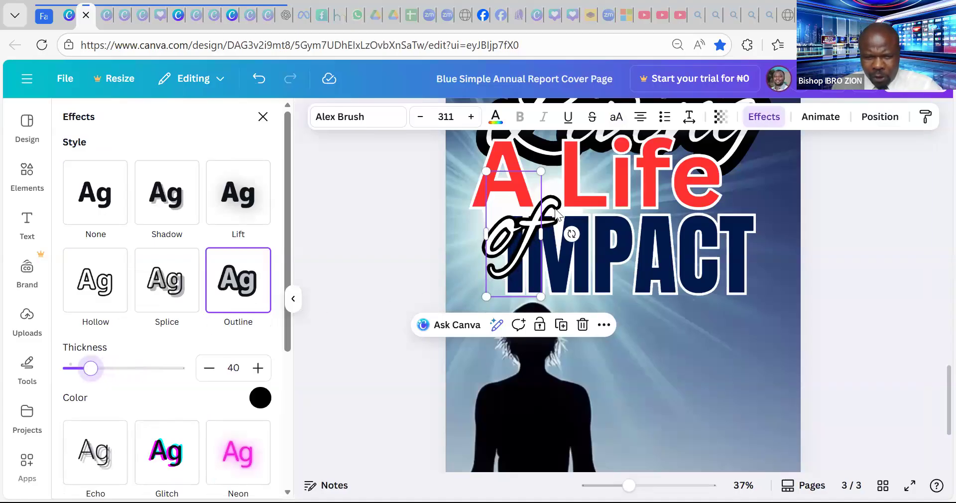
pyautogui.moveTo(541, 227); pyautogui.dragTo(528, 213)
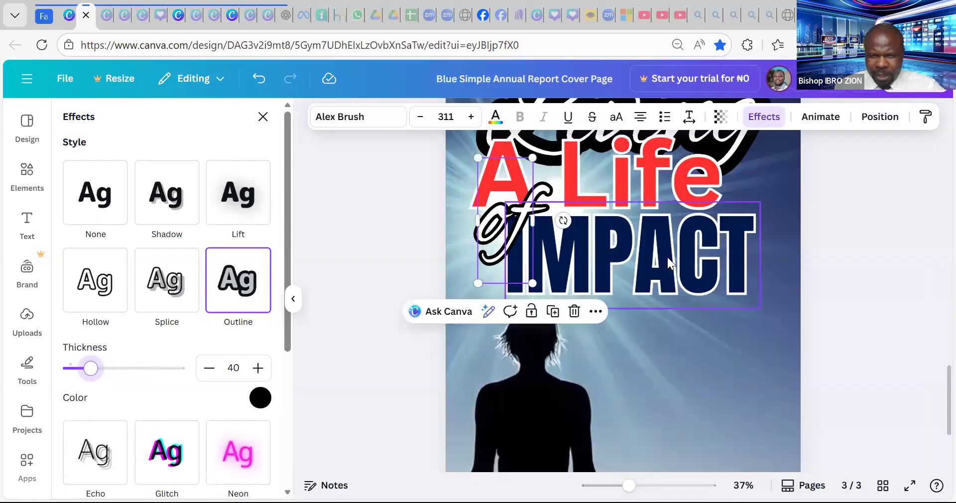
pyautogui.scroll(3, 668, 256)
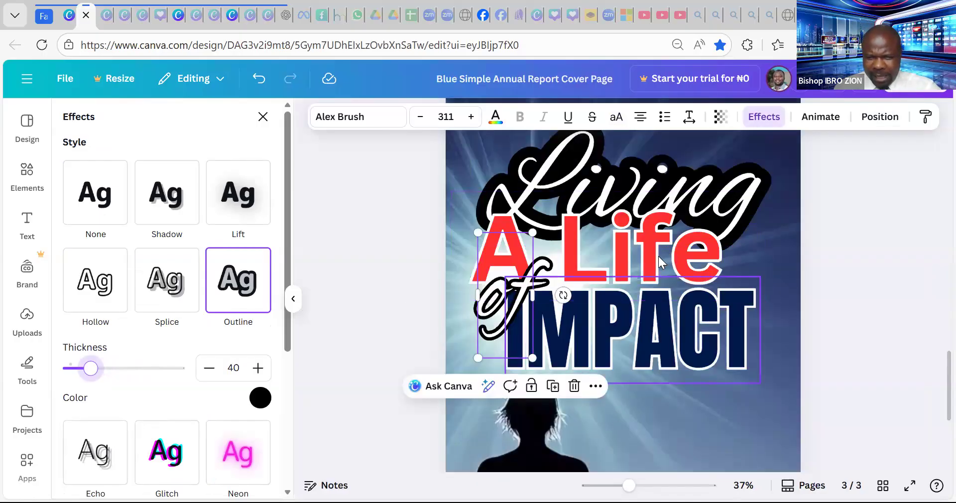
pyautogui.click(668, 257)
pyautogui.moveTo(658, 258); pyautogui.dragTo(676, 259)
# - Add the author's name as a size 56.2 subheading placed low over the silhouette
pyautogui.scroll(-3, 685, 267)
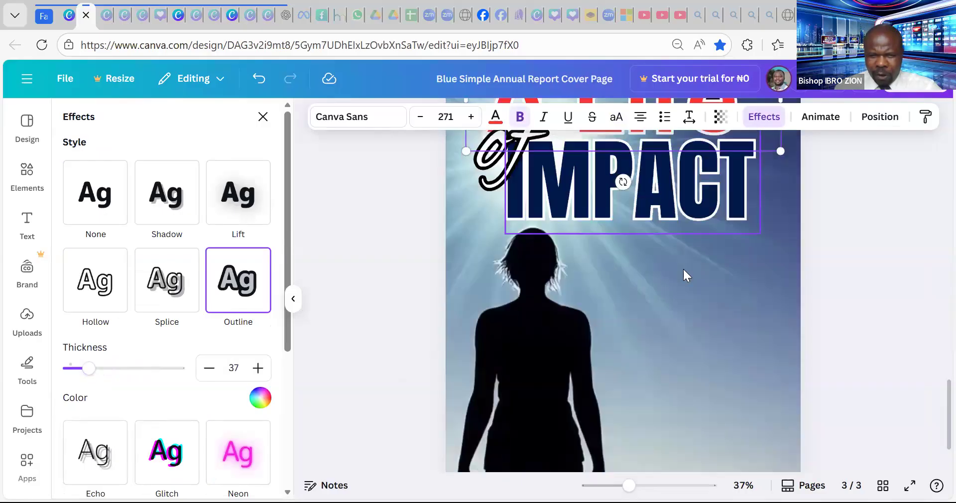
pyautogui.scroll(-3, 652, 381)
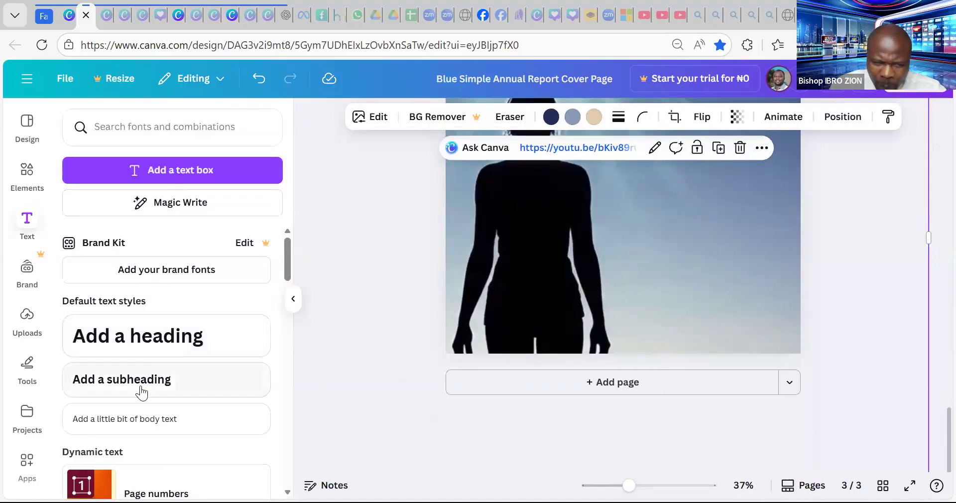
pyautogui.click(128, 380)
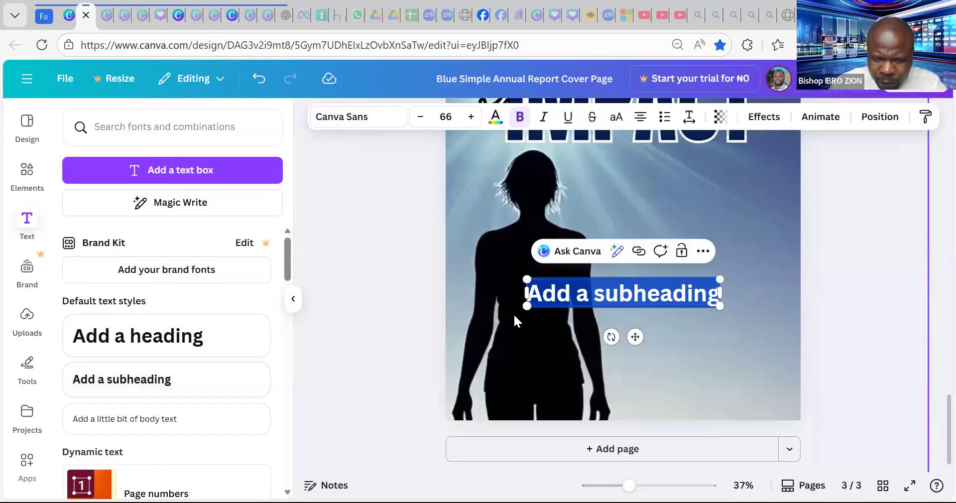
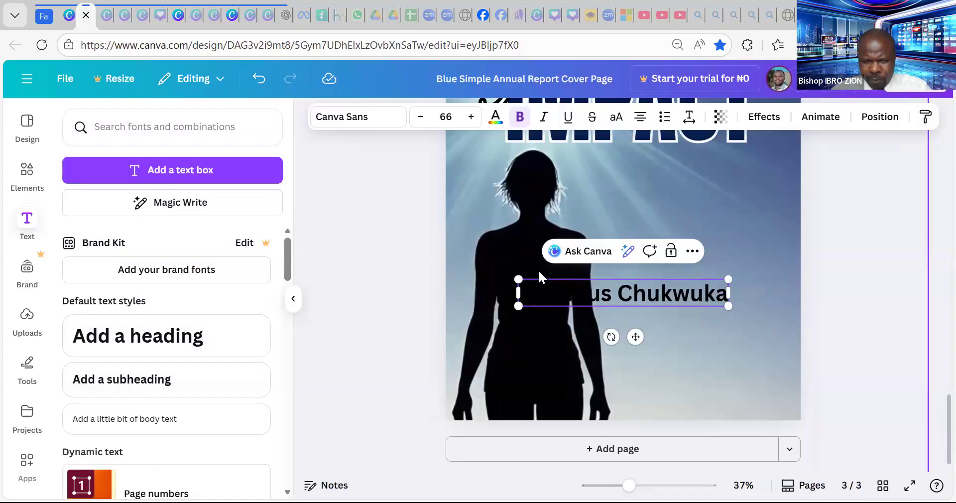
pyautogui.moveTo(518, 277); pyautogui.dragTo(571, 286)
pyautogui.moveTo(662, 339); pyautogui.dragTo(711, 402)
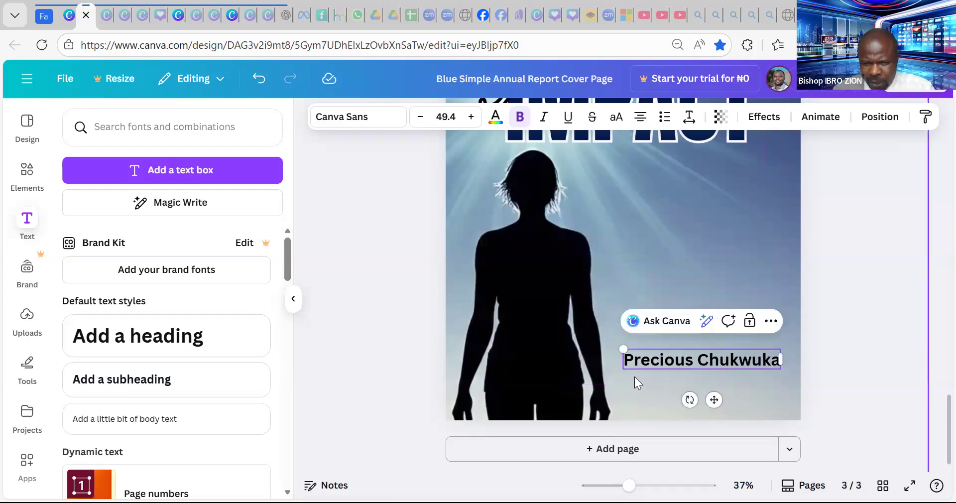
pyautogui.moveTo(601, 355); pyautogui.dragTo(602, 347)
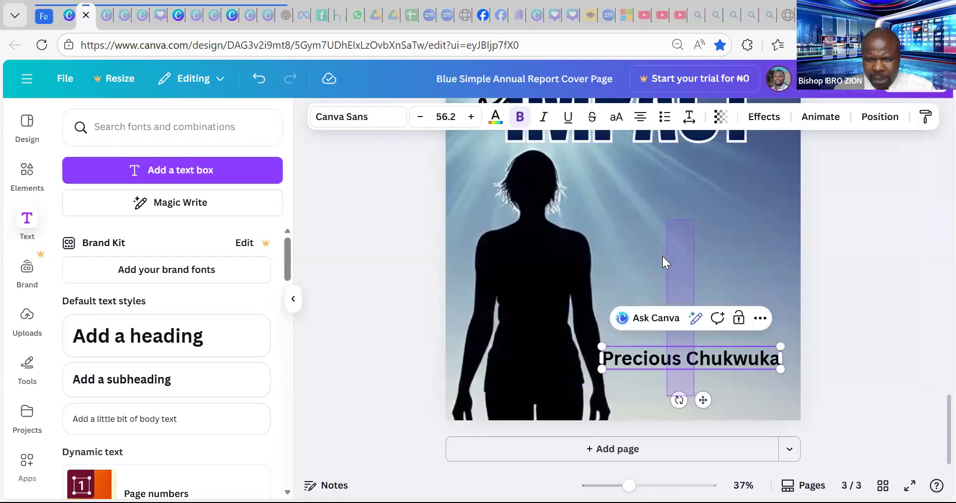
pyautogui.click(699, 224)
pyautogui.click(722, 360)
pyautogui.moveTo(722, 358); pyautogui.dragTo(657, 353)
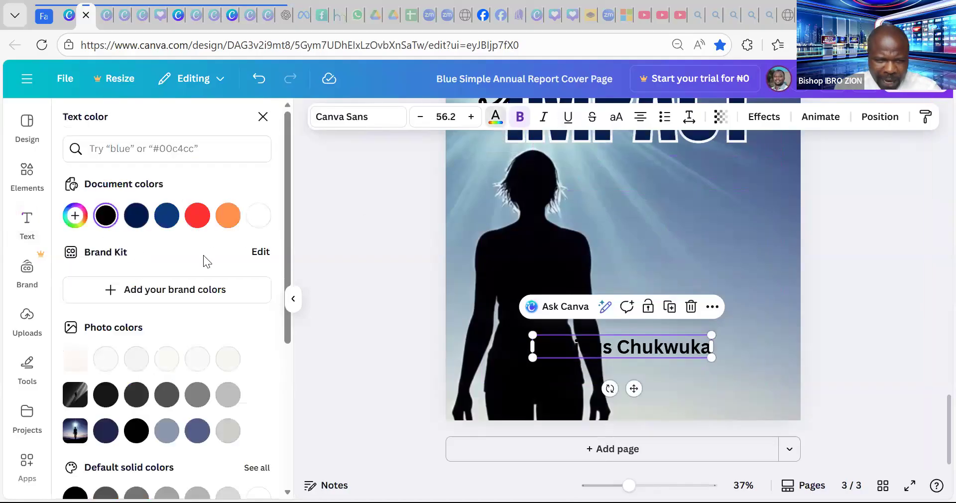
# - Make the author name white with a black Outline effect at thickness 107
pyautogui.click(252, 219)
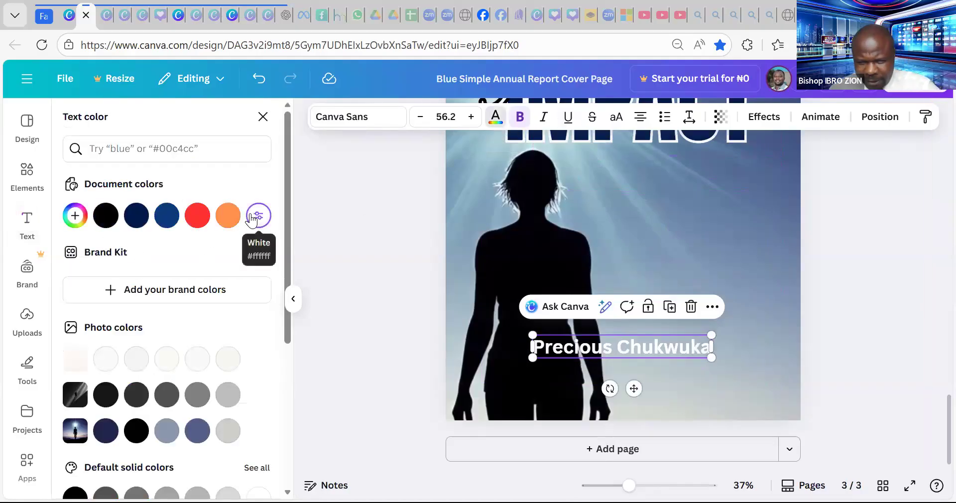
pyautogui.click(764, 117)
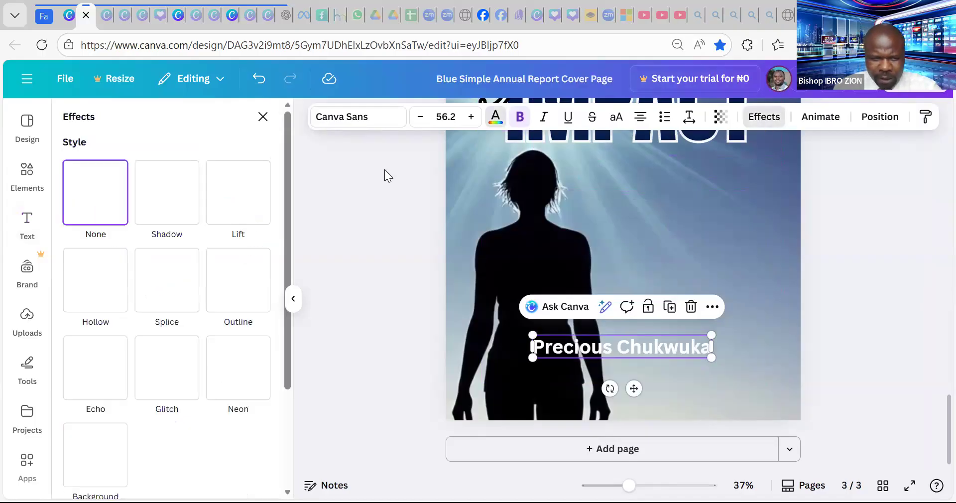
pyautogui.click(238, 280)
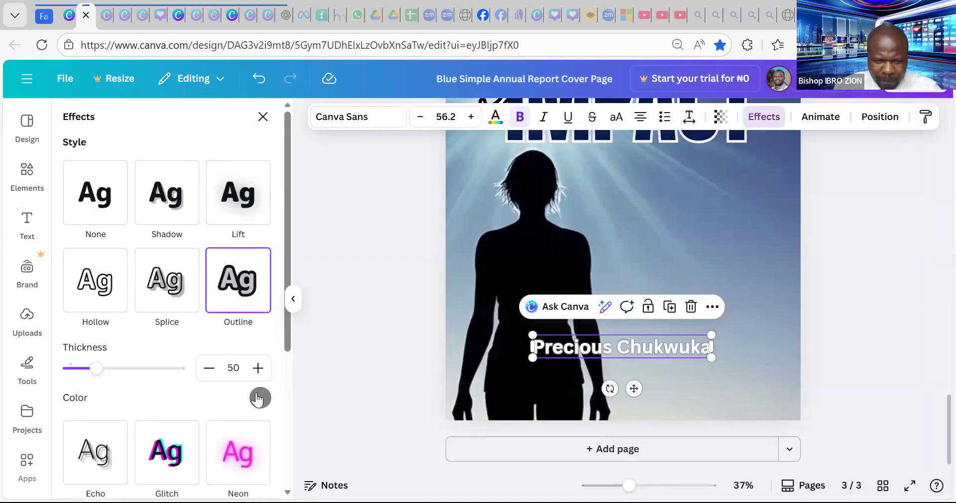
pyautogui.click(259, 398)
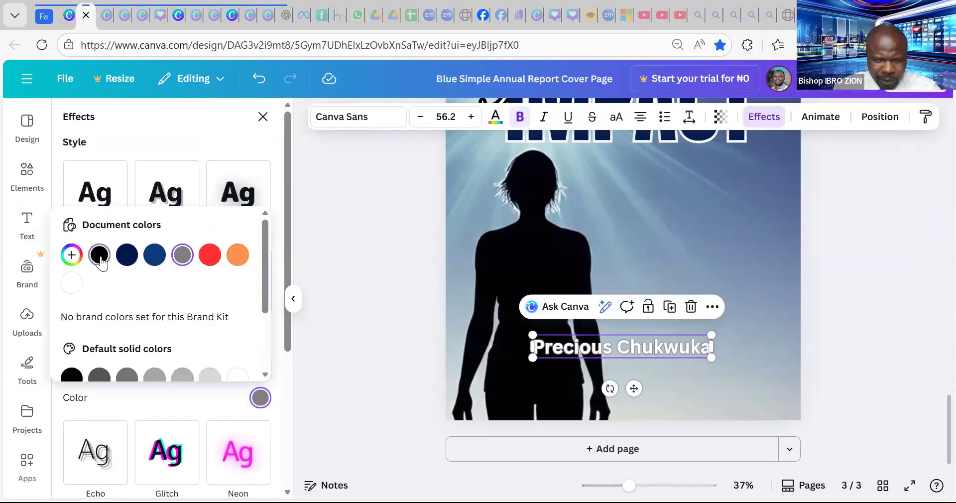
pyautogui.click(100, 256)
pyautogui.click(131, 140)
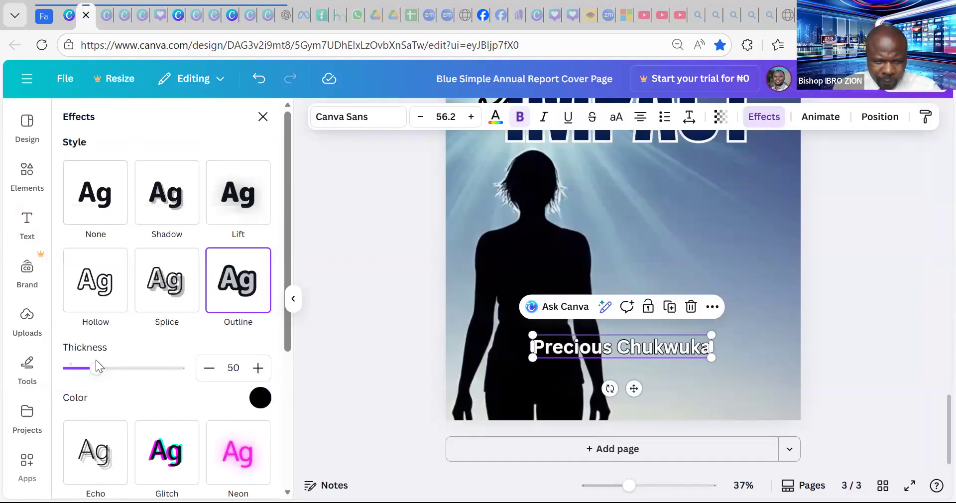
pyautogui.moveTo(113, 371); pyautogui.dragTo(128, 371)
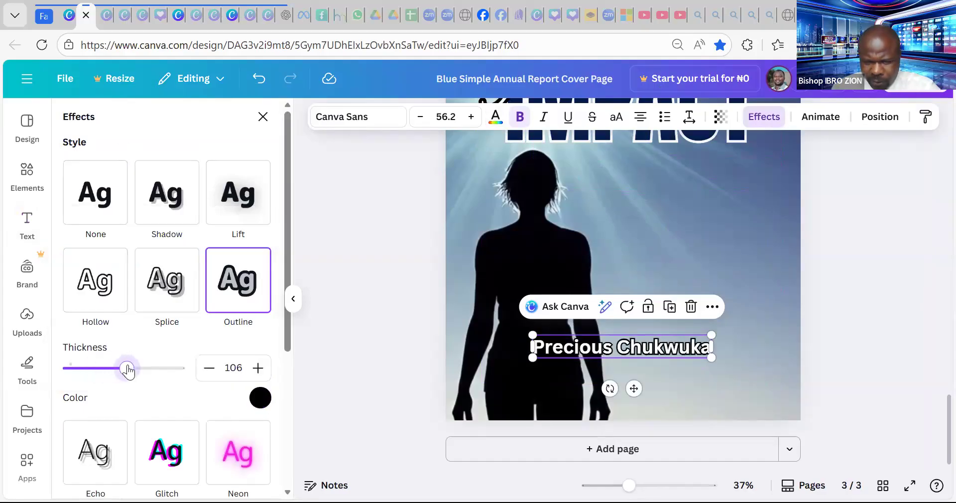
# - Enlarge the author name to 63.2 and shift it slightly up and left
pyautogui.moveTo(713, 334); pyautogui.dragTo(733, 332)
pyautogui.moveTo(645, 349); pyautogui.dragTo(629, 338)
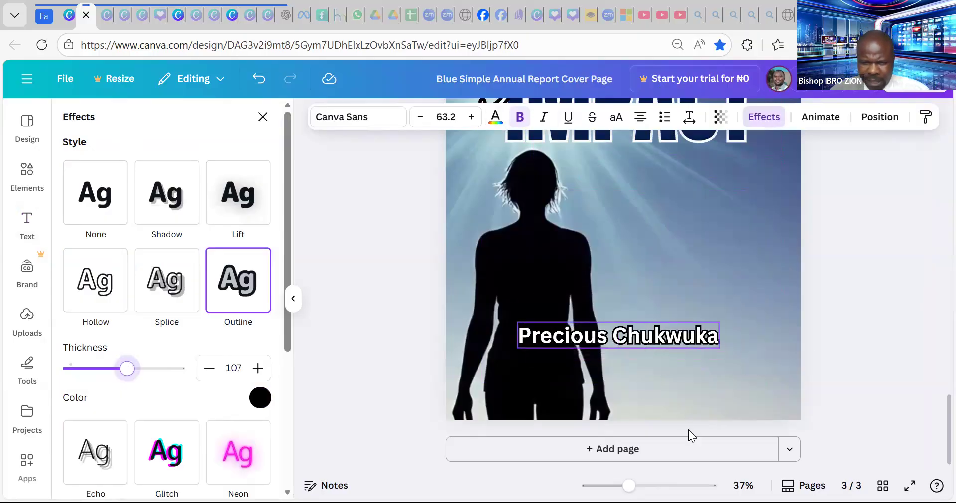
pyautogui.moveTo(630, 484); pyautogui.dragTo(609, 486)
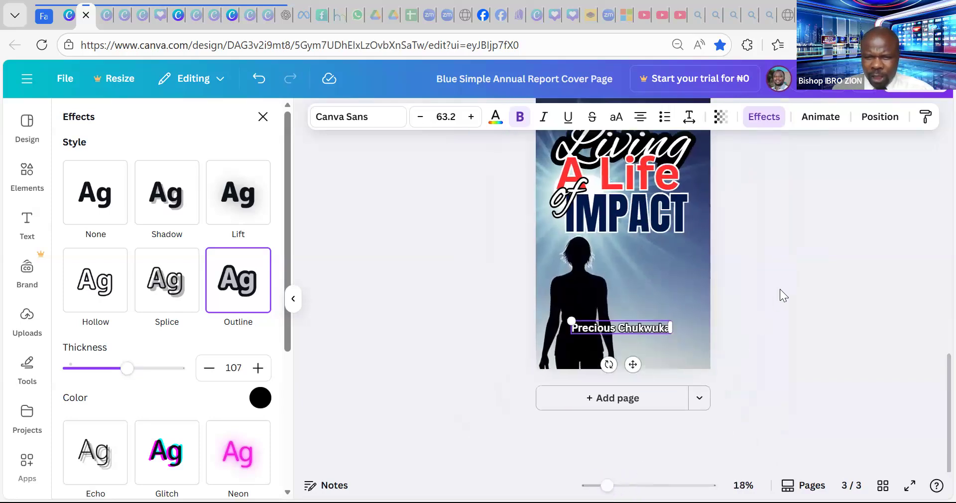
# - Scroll through pages 1–3 to compare the covers, then deselect the text
pyautogui.scroll(4, 783, 295)
pyautogui.scroll(10, 779, 290)
pyautogui.scroll(-8, 778, 289)
pyautogui.scroll(-6, 778, 288)
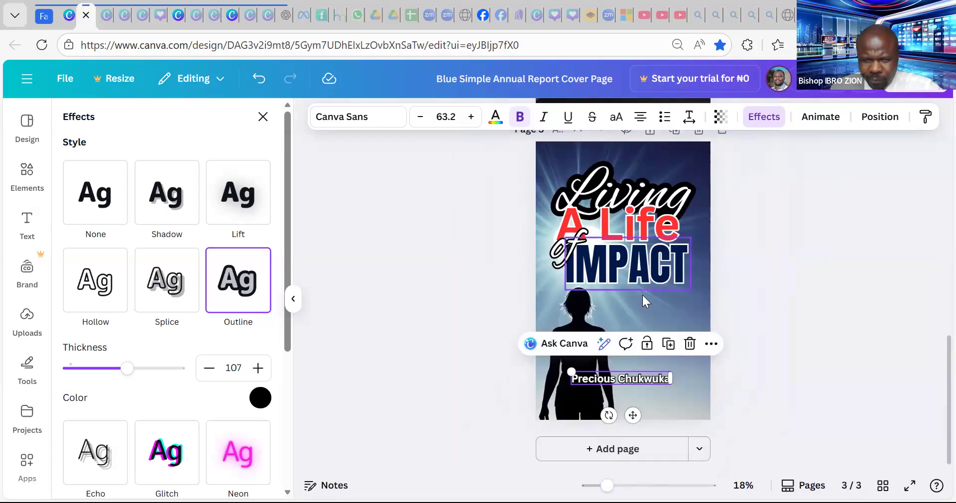
pyautogui.scroll(8, 641, 294)
pyautogui.scroll(4, 643, 294)
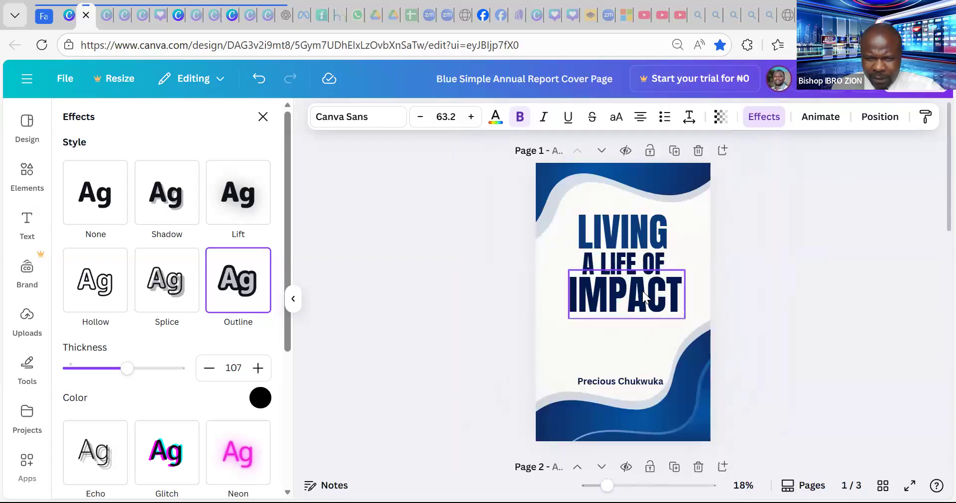
pyautogui.scroll(-4, 642, 290)
pyautogui.scroll(-8, 642, 294)
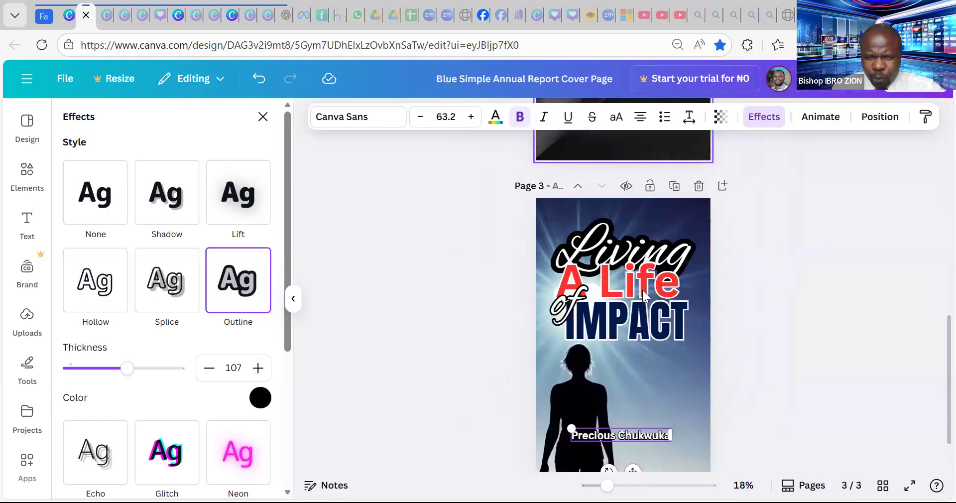
pyautogui.scroll(5, 674, 289)
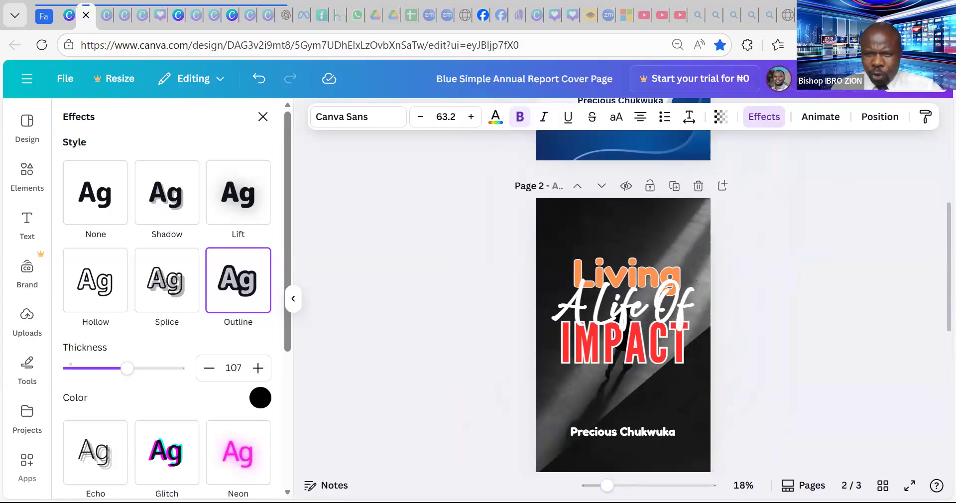
pyautogui.scroll(4, 786, 285)
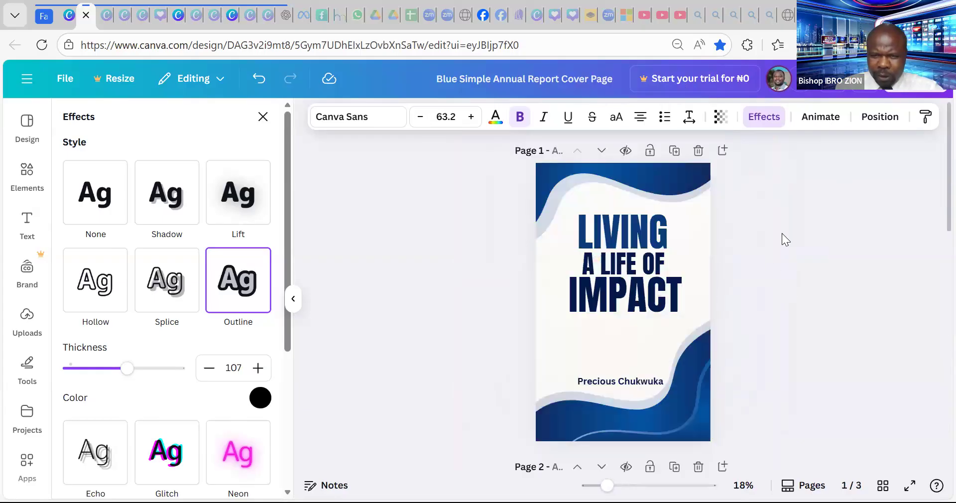
pyautogui.press('Escape')
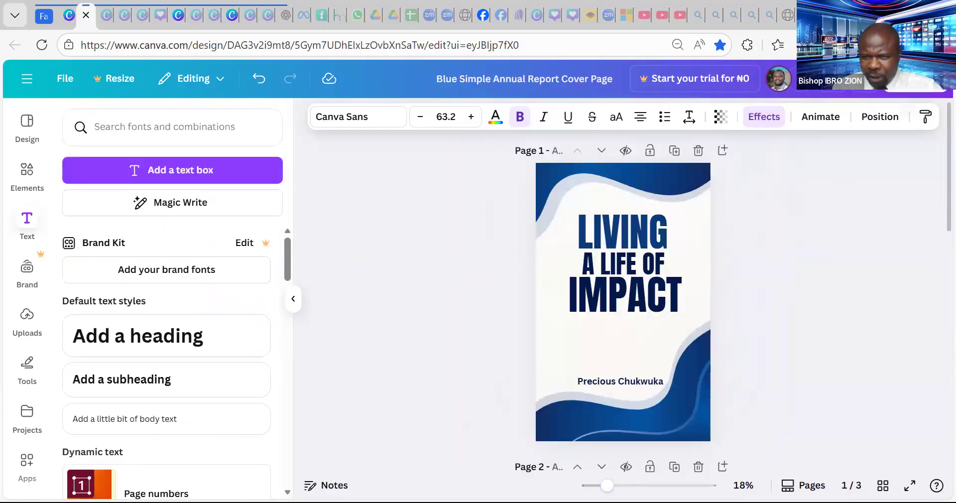
# - Download only the current page, page 1, as a PNG file
pyautogui.click(921, 88)
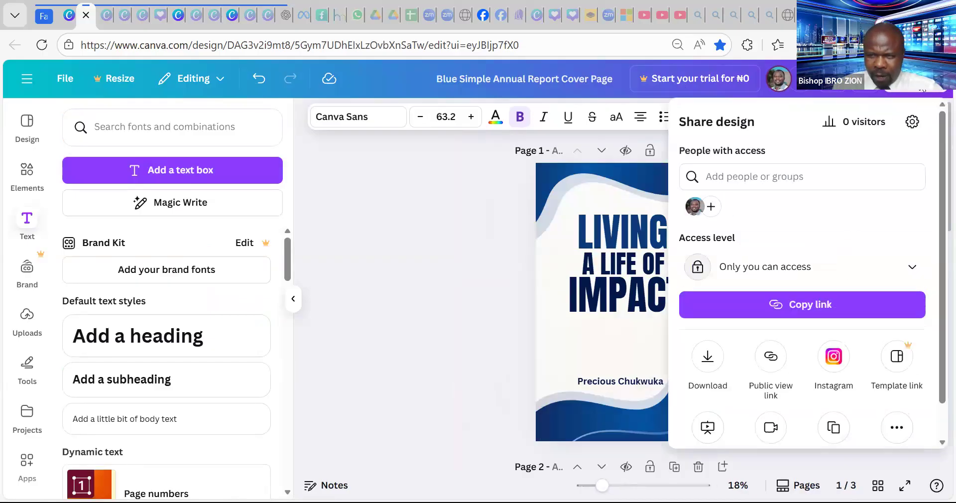
pyautogui.click(707, 359)
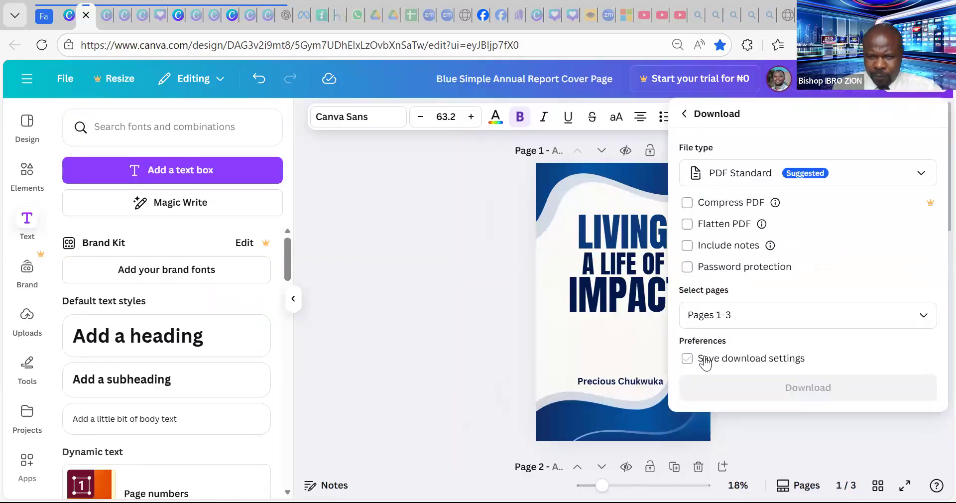
pyautogui.click(861, 176)
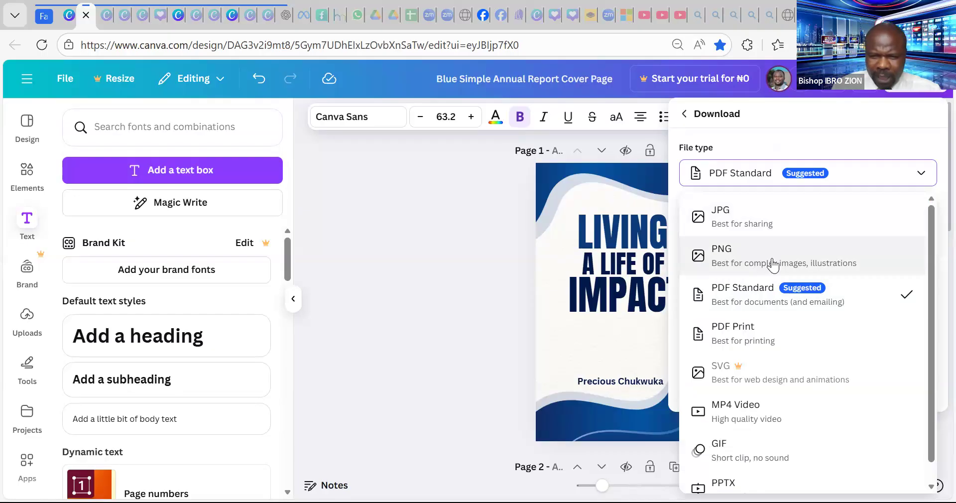
pyautogui.click(766, 263)
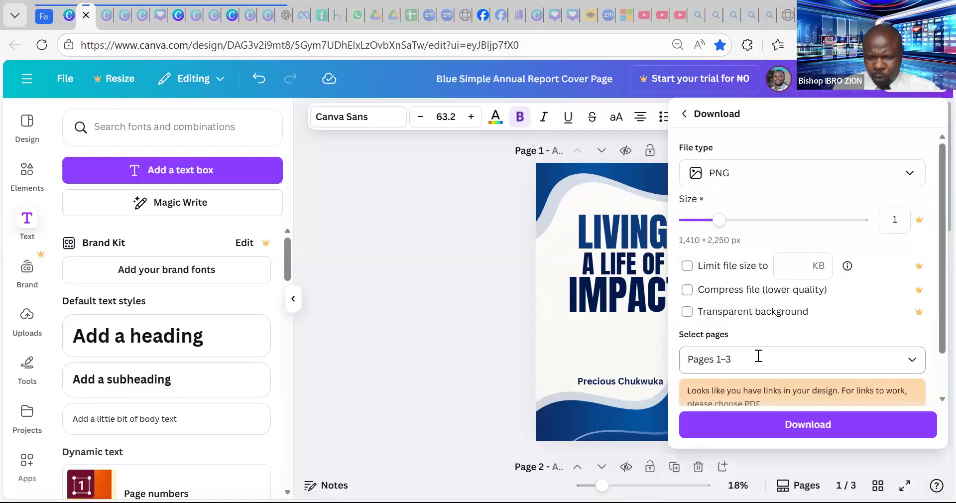
pyautogui.click(758, 355)
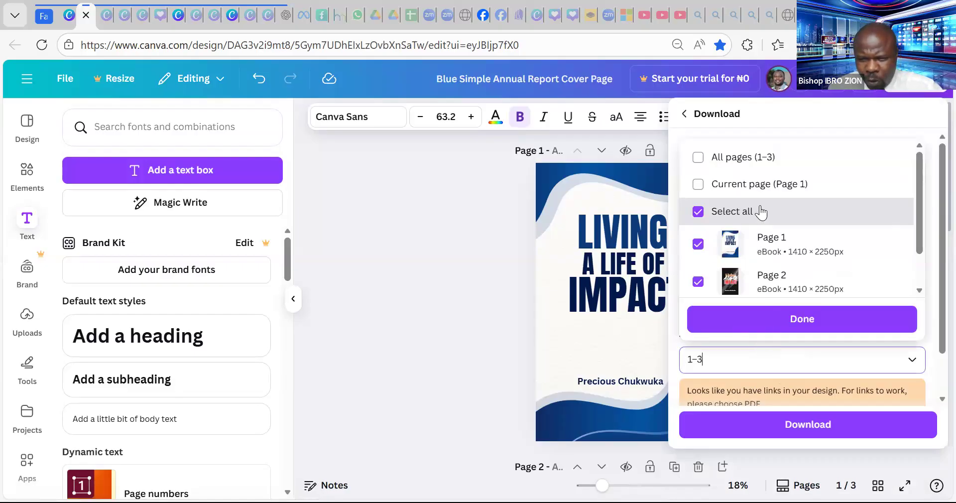
pyautogui.click(753, 182)
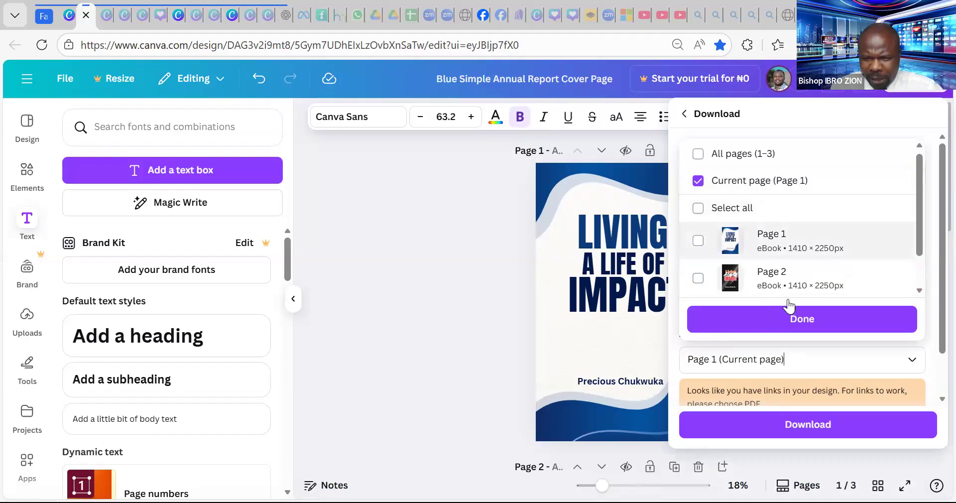
pyautogui.click(808, 320)
pyautogui.click(824, 435)
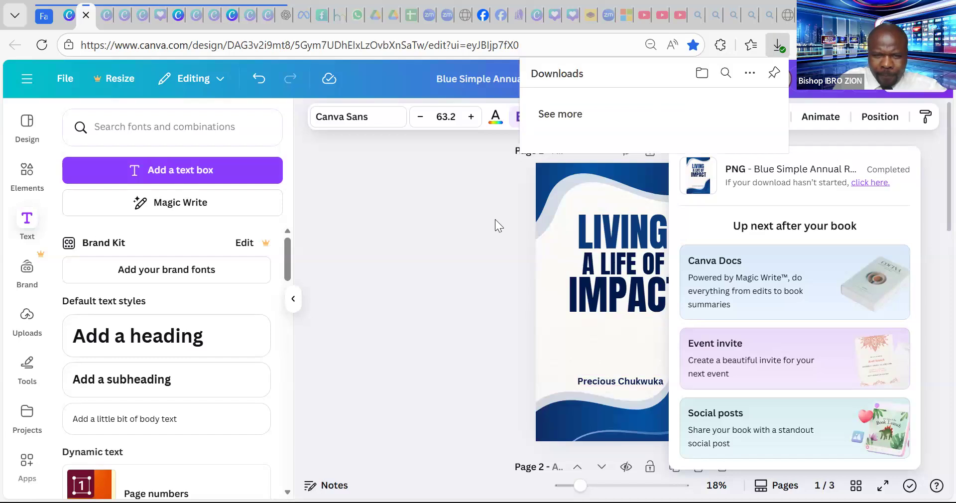
pyautogui.click(430, 233)
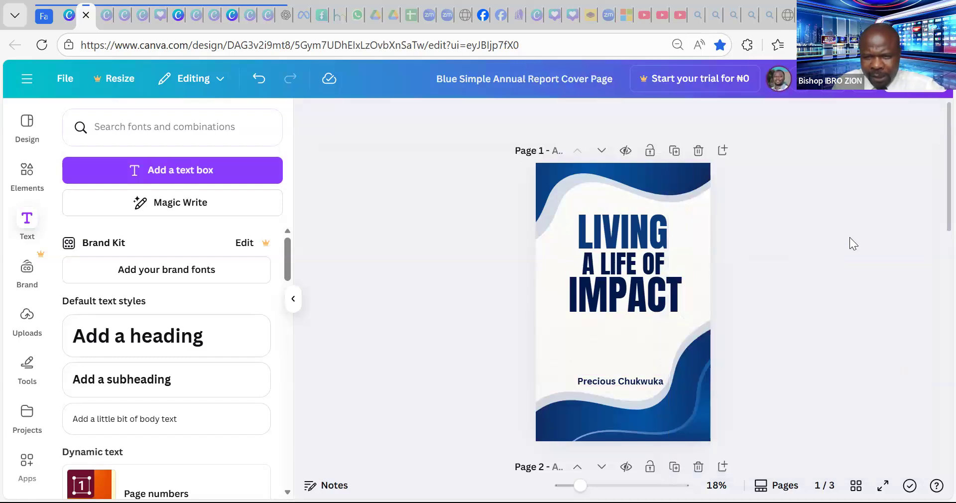
# - Download the dark page 2 cover as a PNG, with Current page (Page 2) selected
pyautogui.scroll(-8, 834, 246)
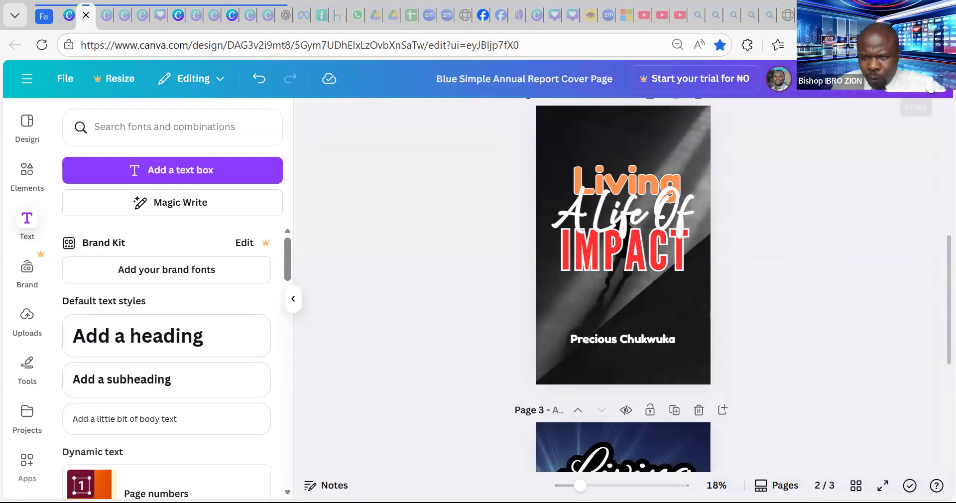
pyautogui.click(918, 78)
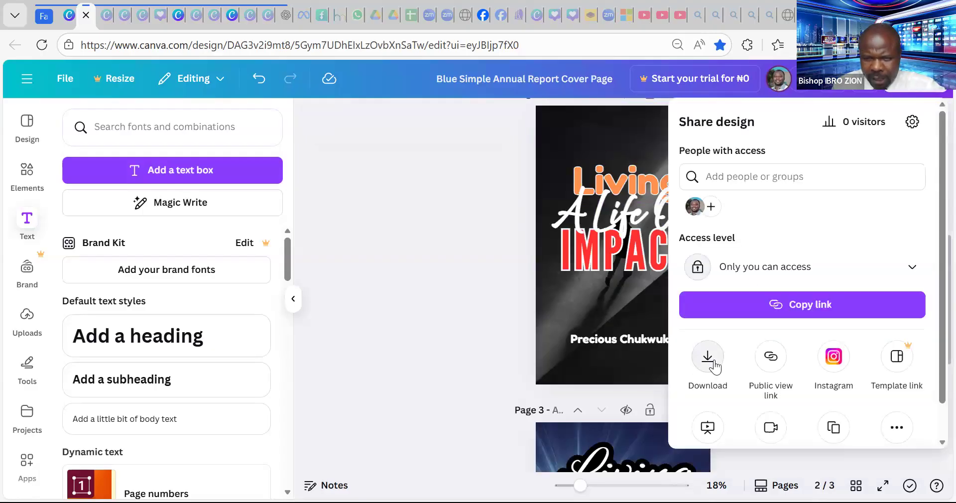
pyautogui.click(706, 358)
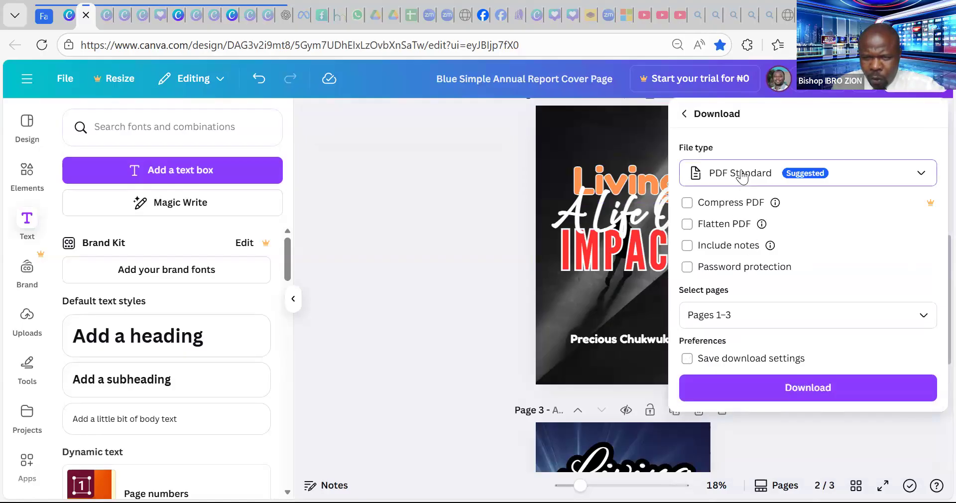
pyautogui.click(736, 175)
pyautogui.click(734, 249)
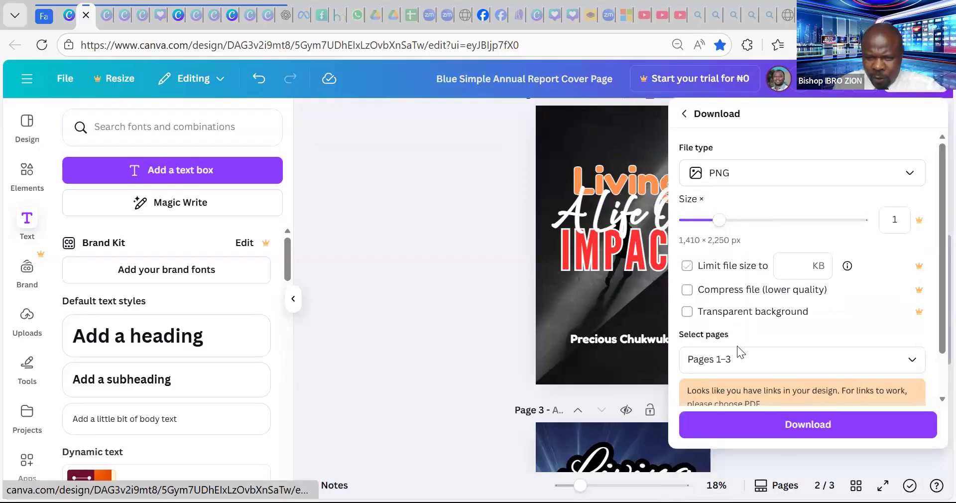
pyautogui.click(733, 358)
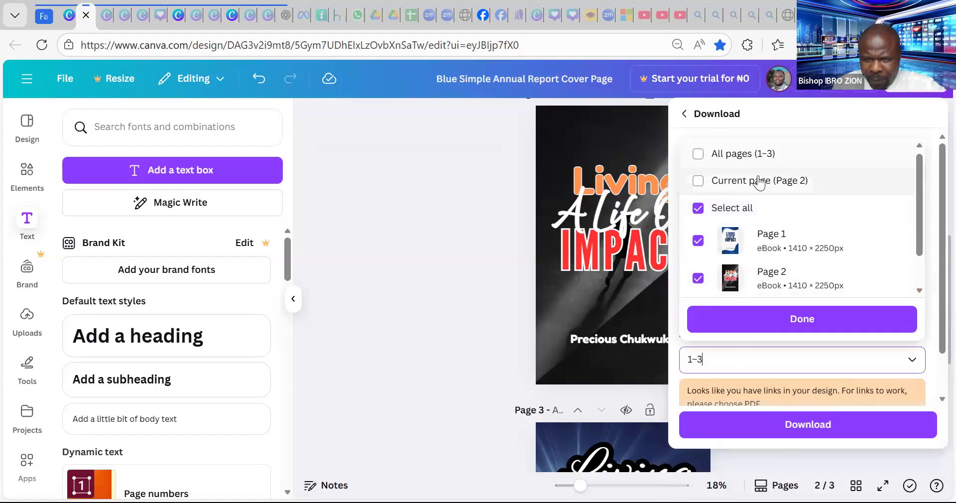
pyautogui.click(760, 185)
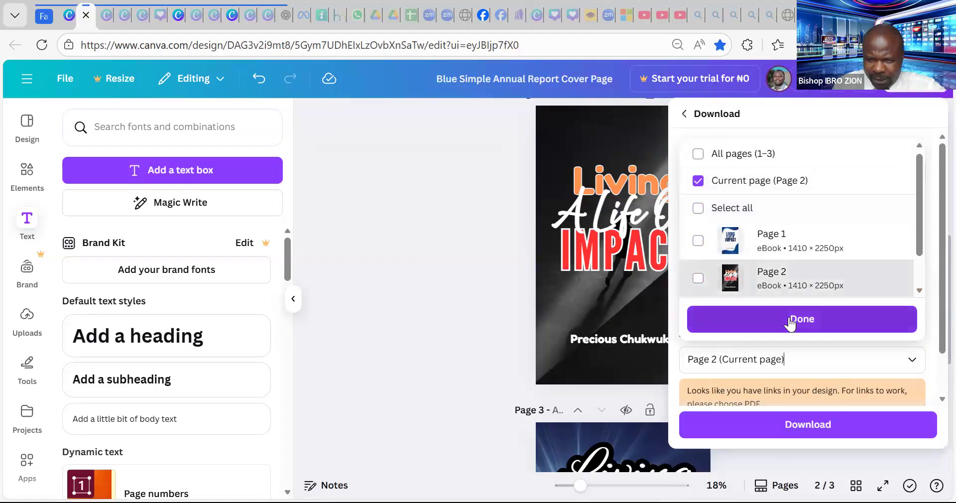
pyautogui.click(792, 322)
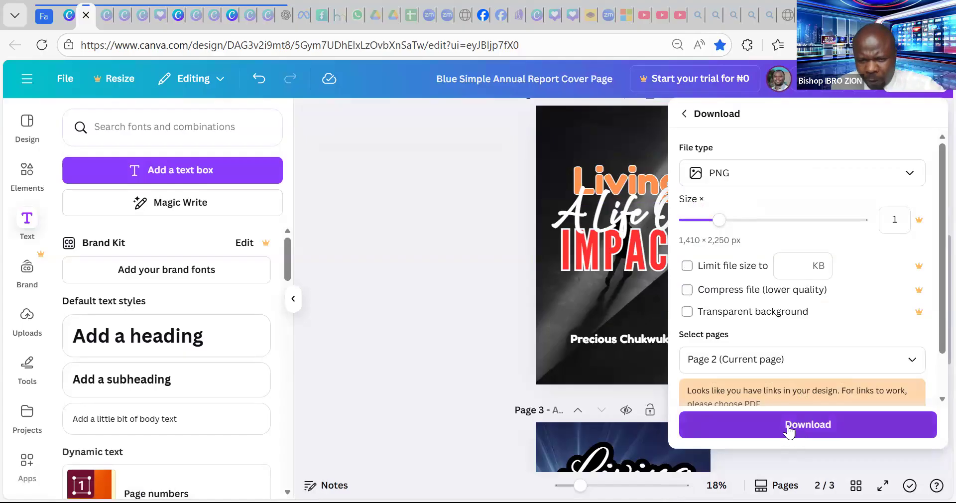
pyautogui.click(787, 424)
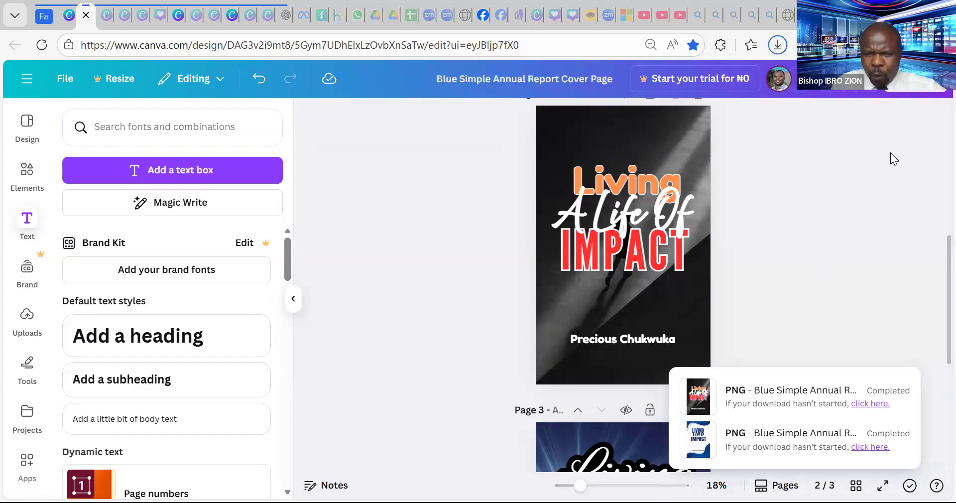
pyautogui.scroll(-5, 823, 213)
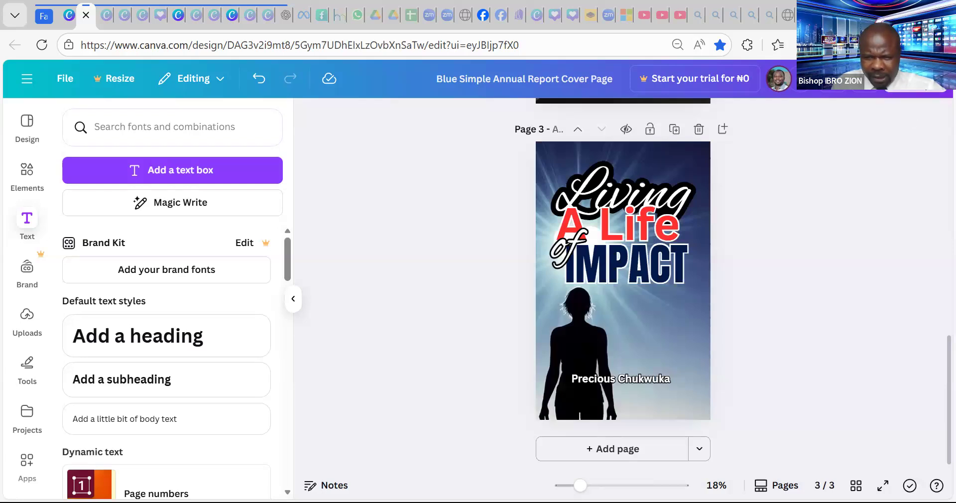
# - Download the silhouette cover as a PNG, with the page range set to 3
pyautogui.click(915, 79)
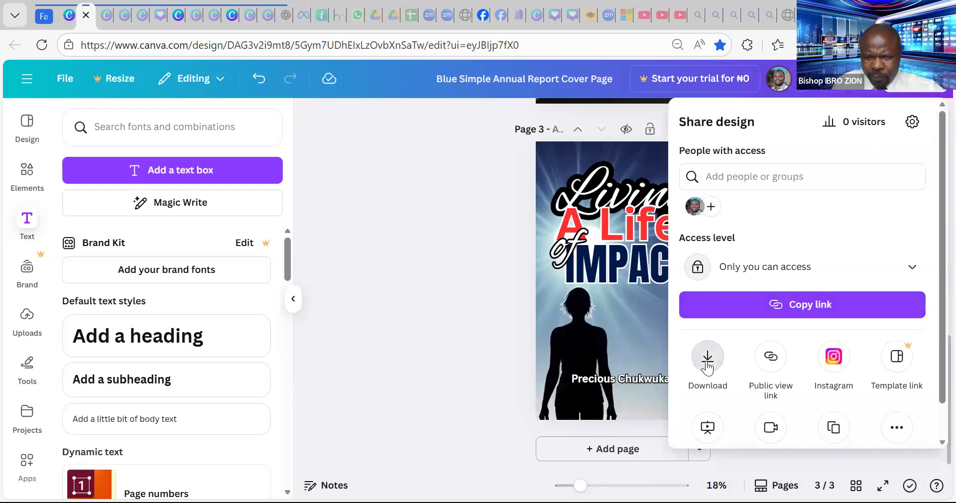
pyautogui.click(708, 357)
pyautogui.click(733, 176)
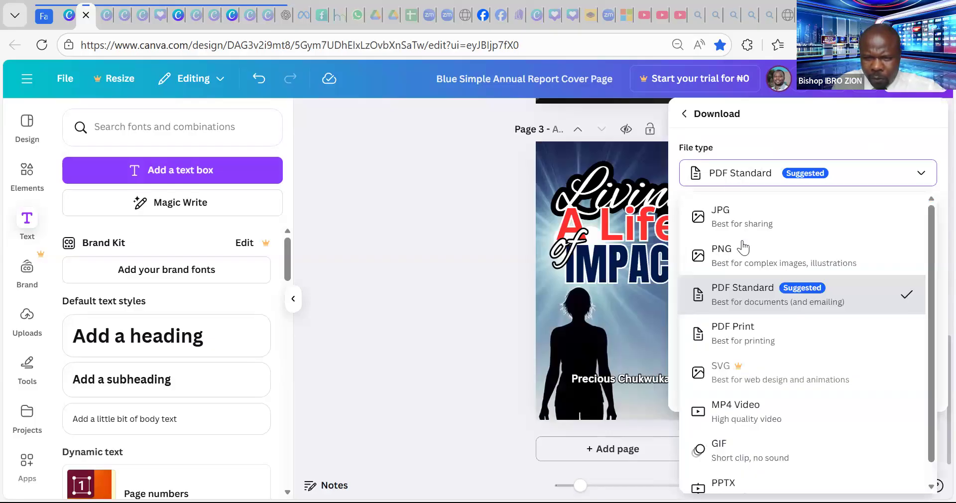
pyautogui.click(742, 260)
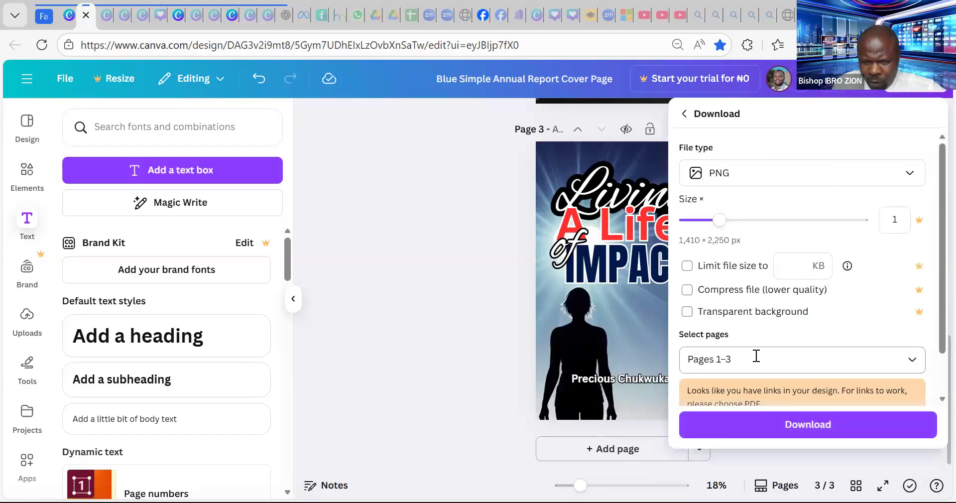
pyautogui.click(756, 357)
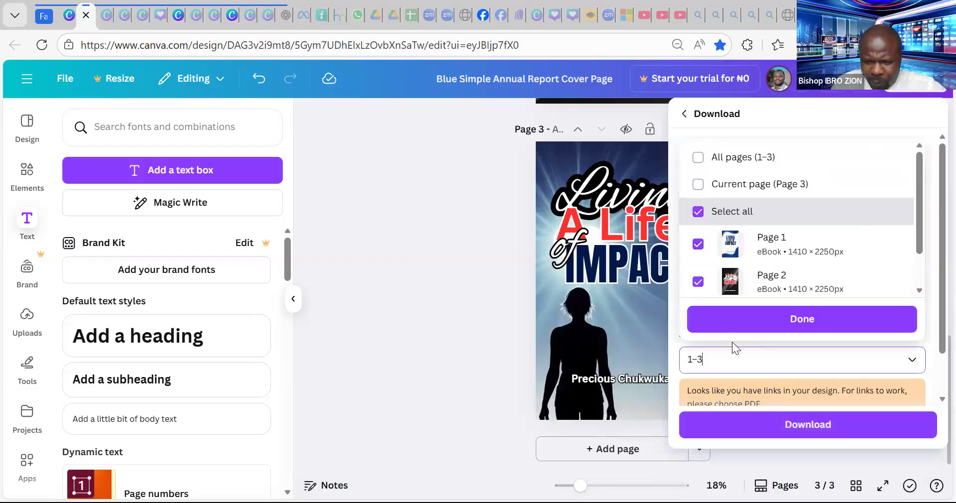
pyautogui.press('BackSpace')
pyautogui.press('BackSpace')
pyautogui.press('BackSpace')
pyautogui.write('3')
pyautogui.click(783, 317)
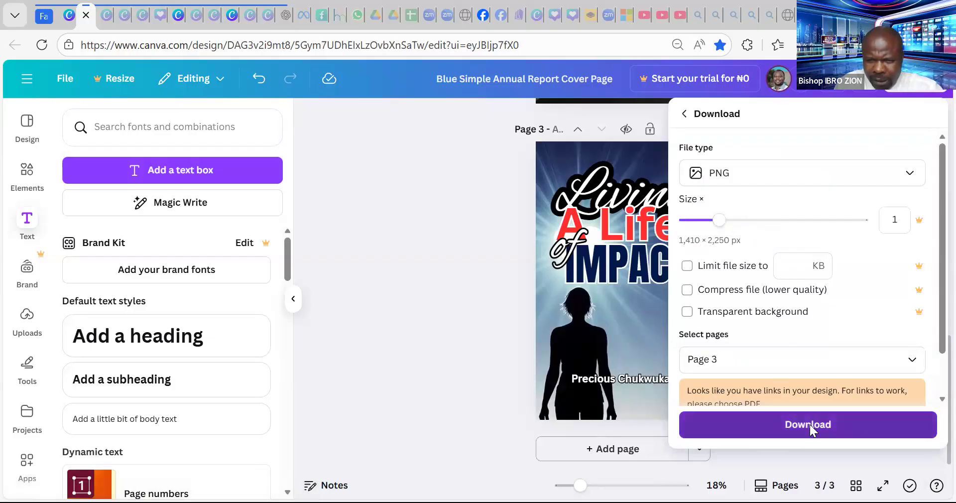
pyautogui.click(811, 429)
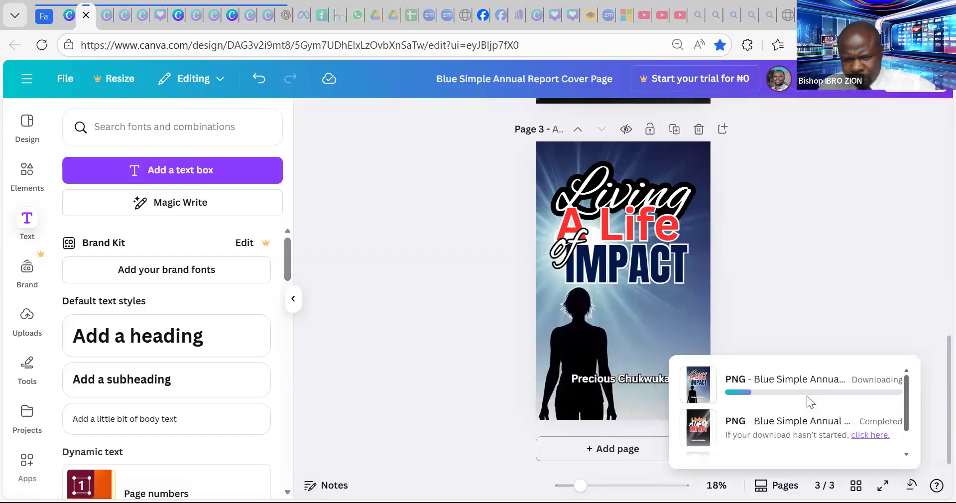